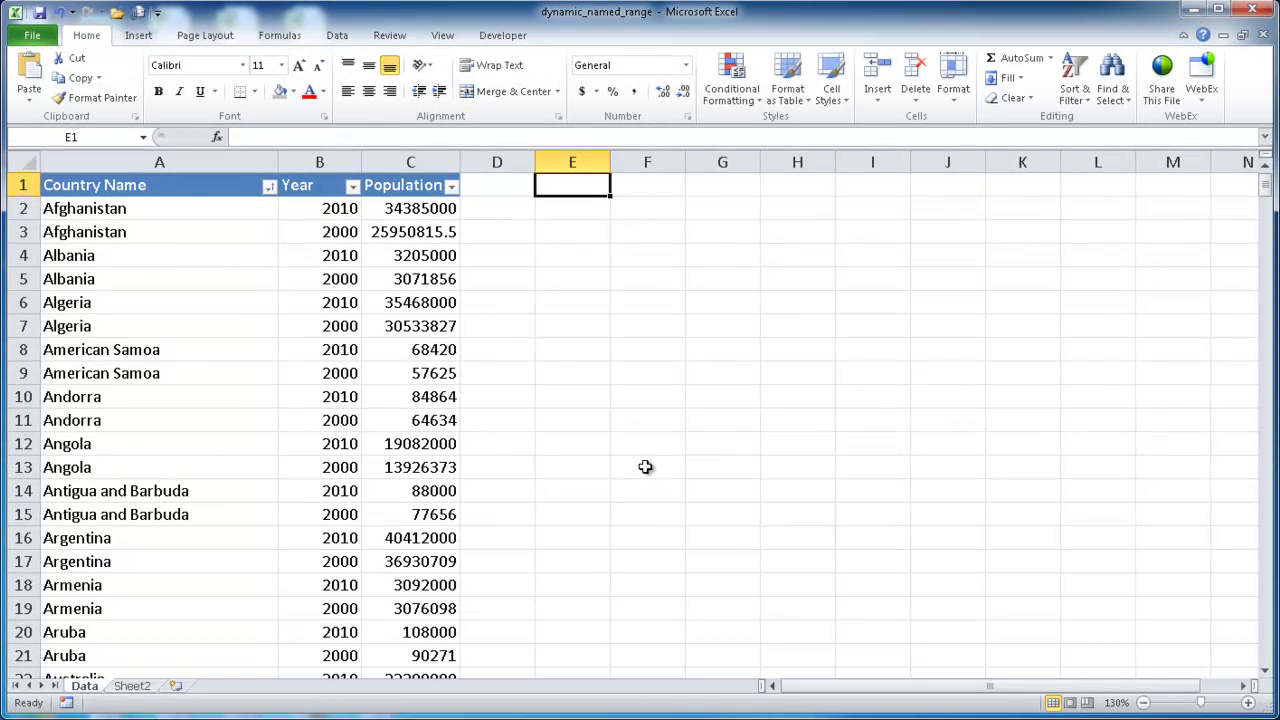
# Select the data range A1:C17 and check the workbook's existing defined names in the Name Manager.
pyautogui.moveTo(172, 185); pyautogui.dragTo(402, 510)
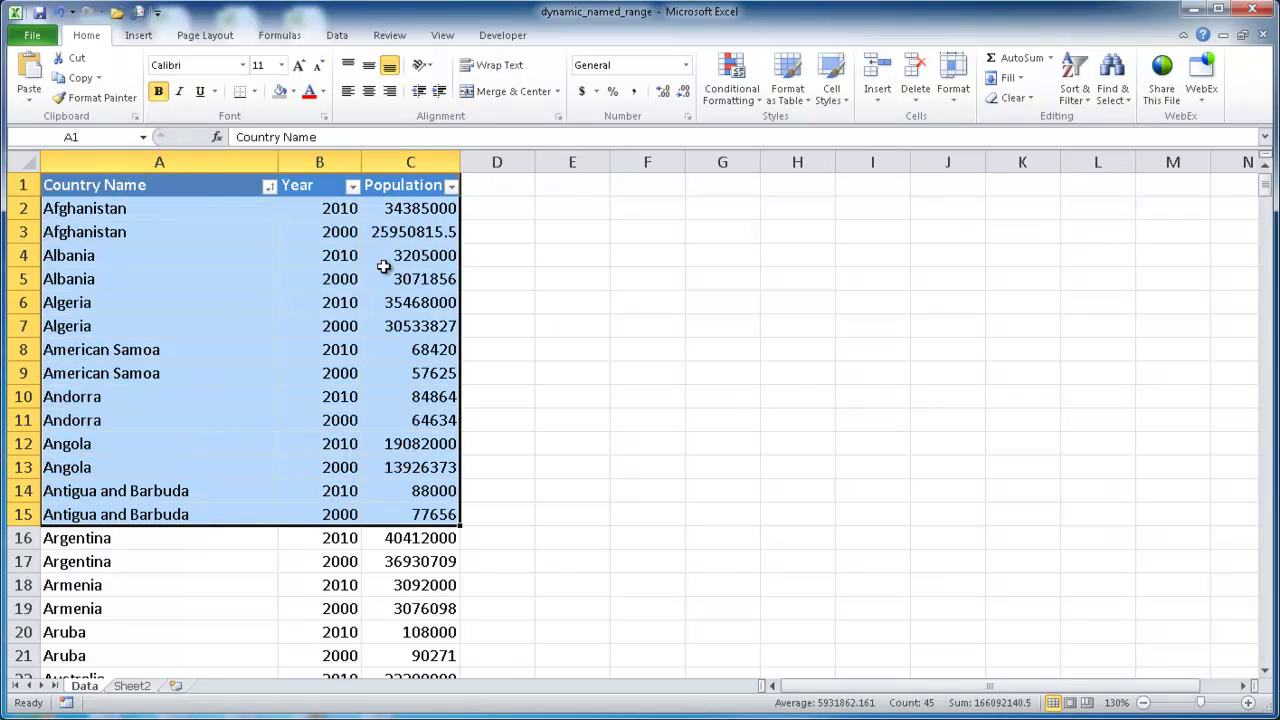
pyautogui.moveTo(145, 190); pyautogui.dragTo(430, 562)
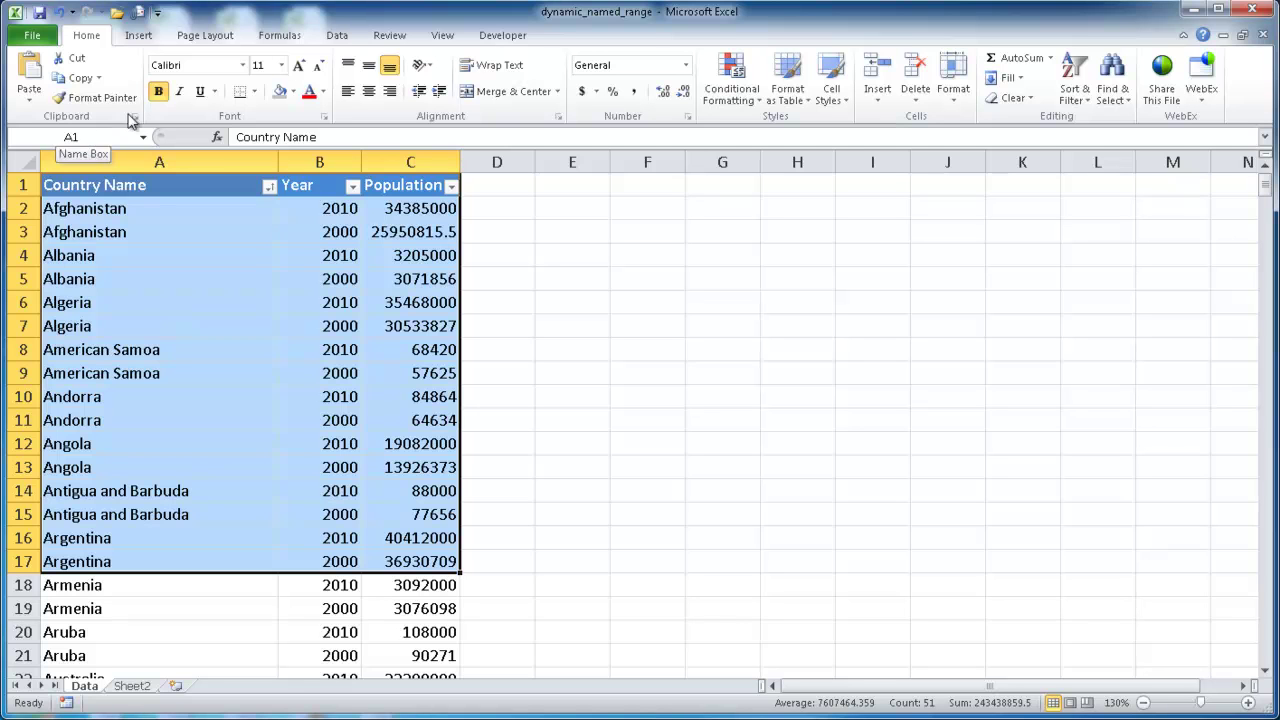
pyautogui.click(278, 37)
pyautogui.click(500, 90)
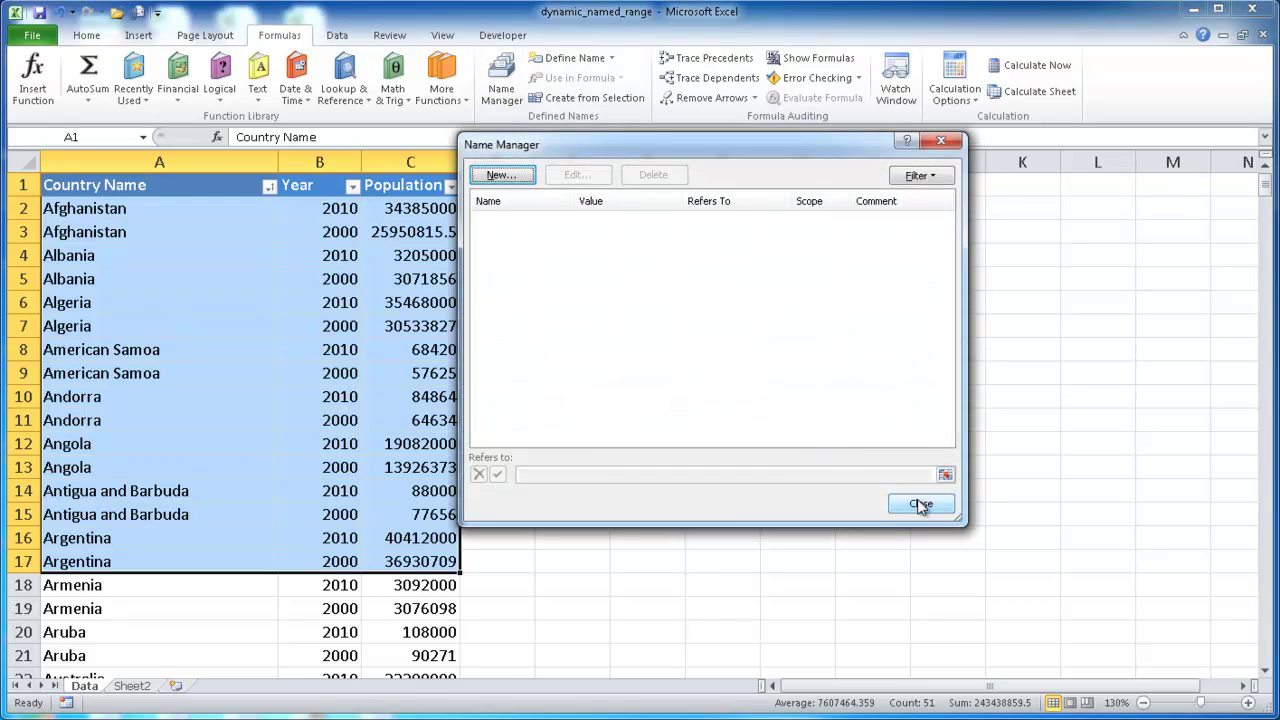
pyautogui.click(920, 504)
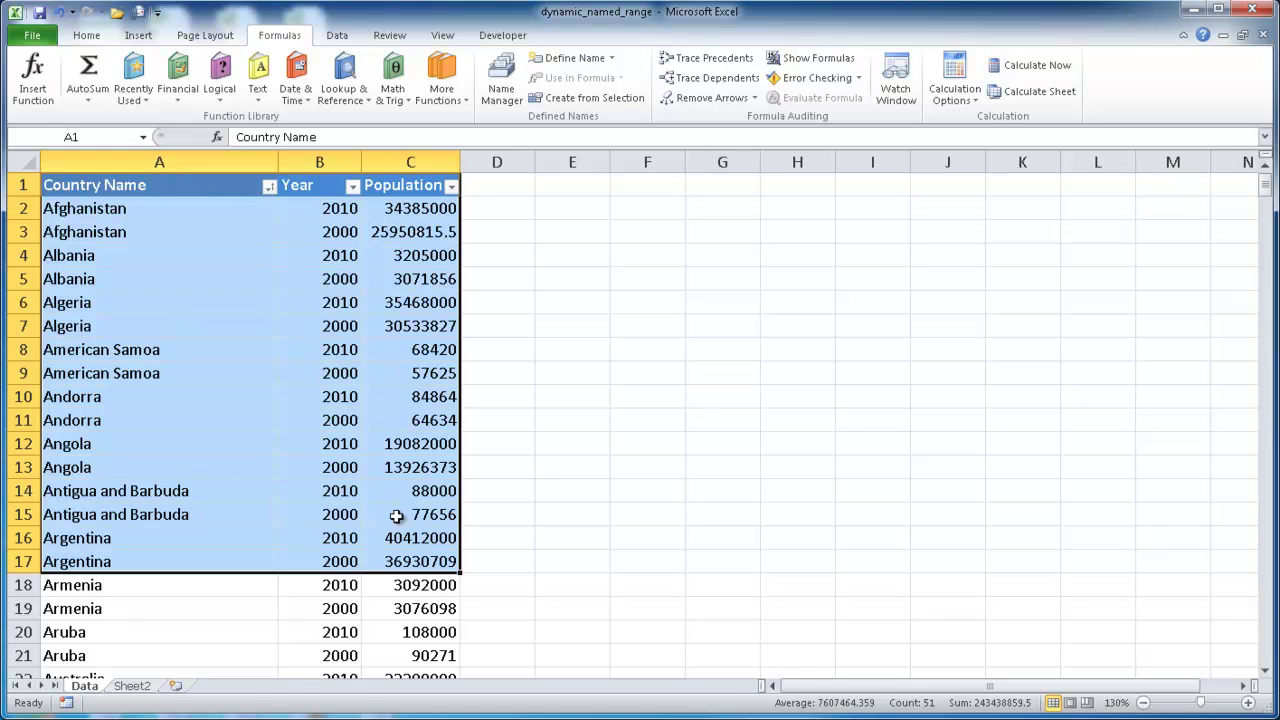
pyautogui.moveTo(213, 186); pyautogui.dragTo(430, 490)
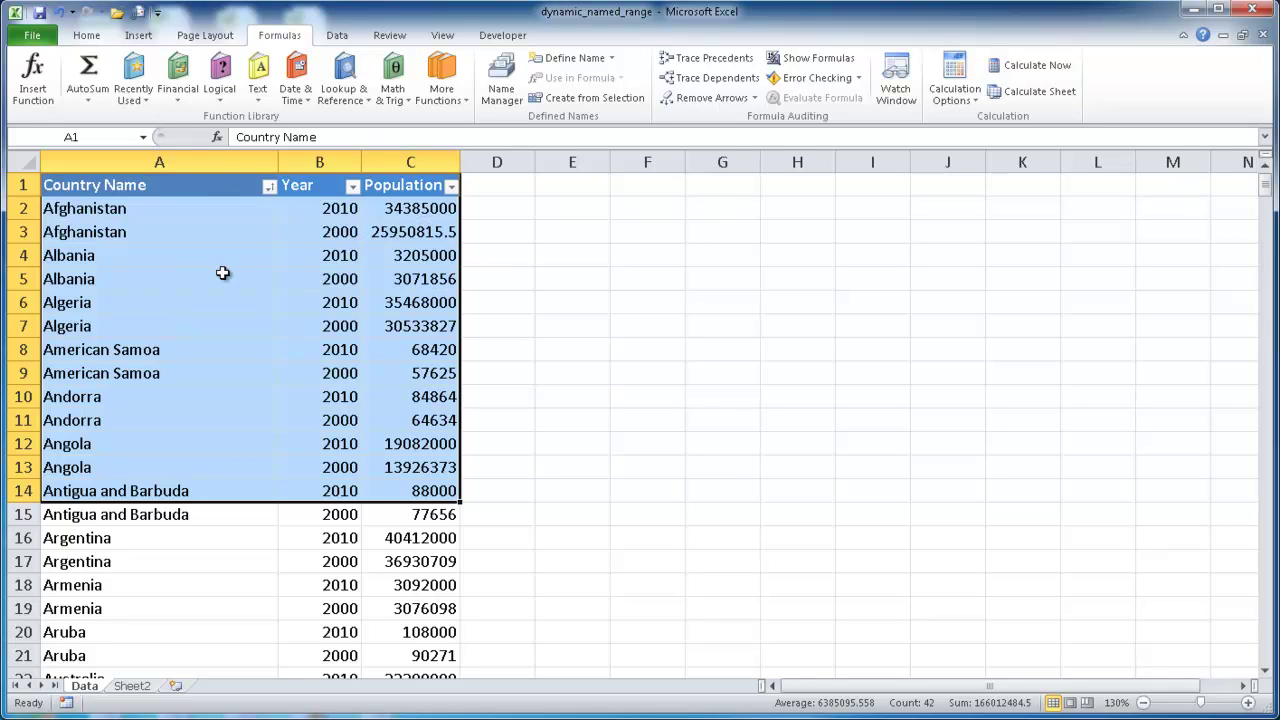
pyautogui.click(497, 161)
pyautogui.click(582, 161)
pyautogui.click(650, 161)
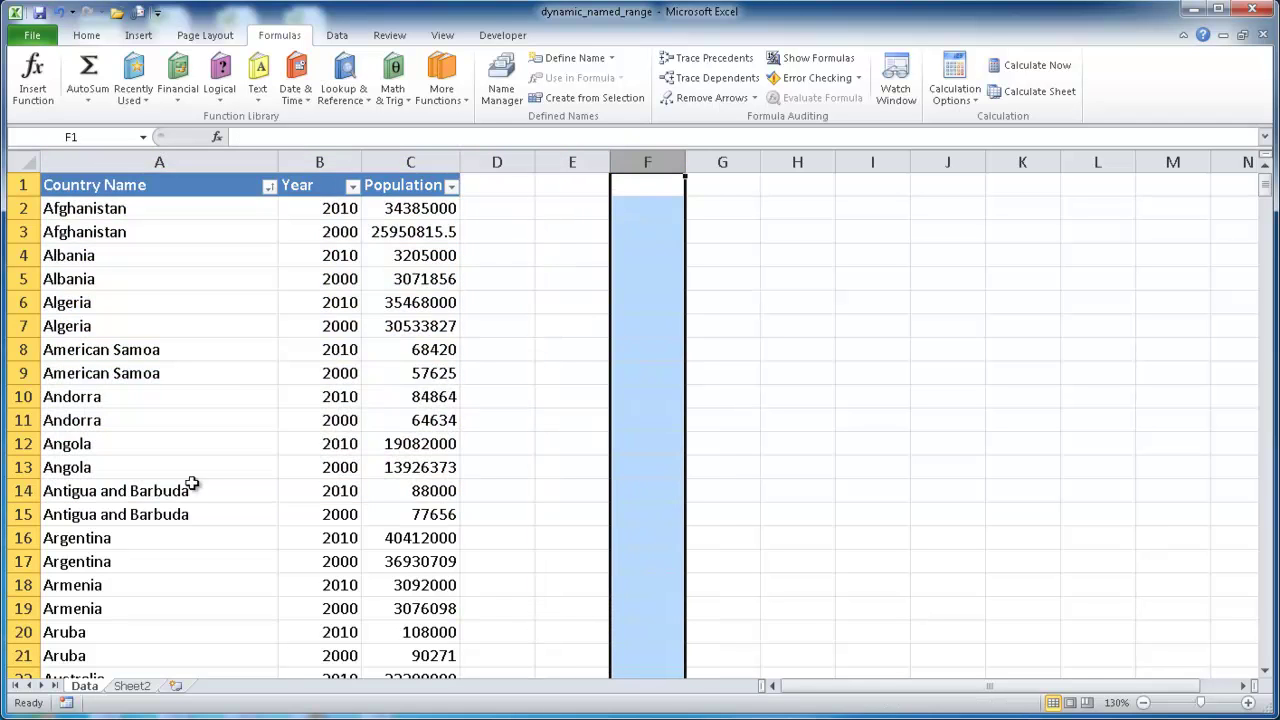
pyautogui.click(20, 514)
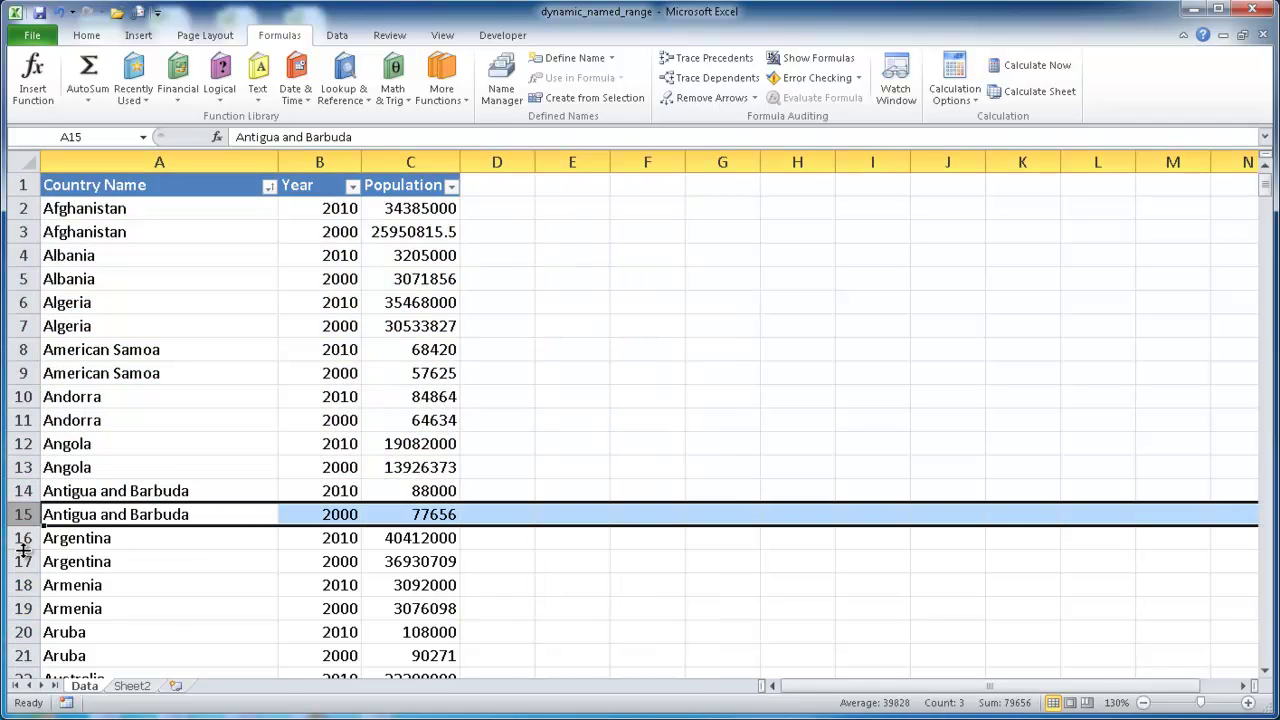
pyautogui.click(20, 538)
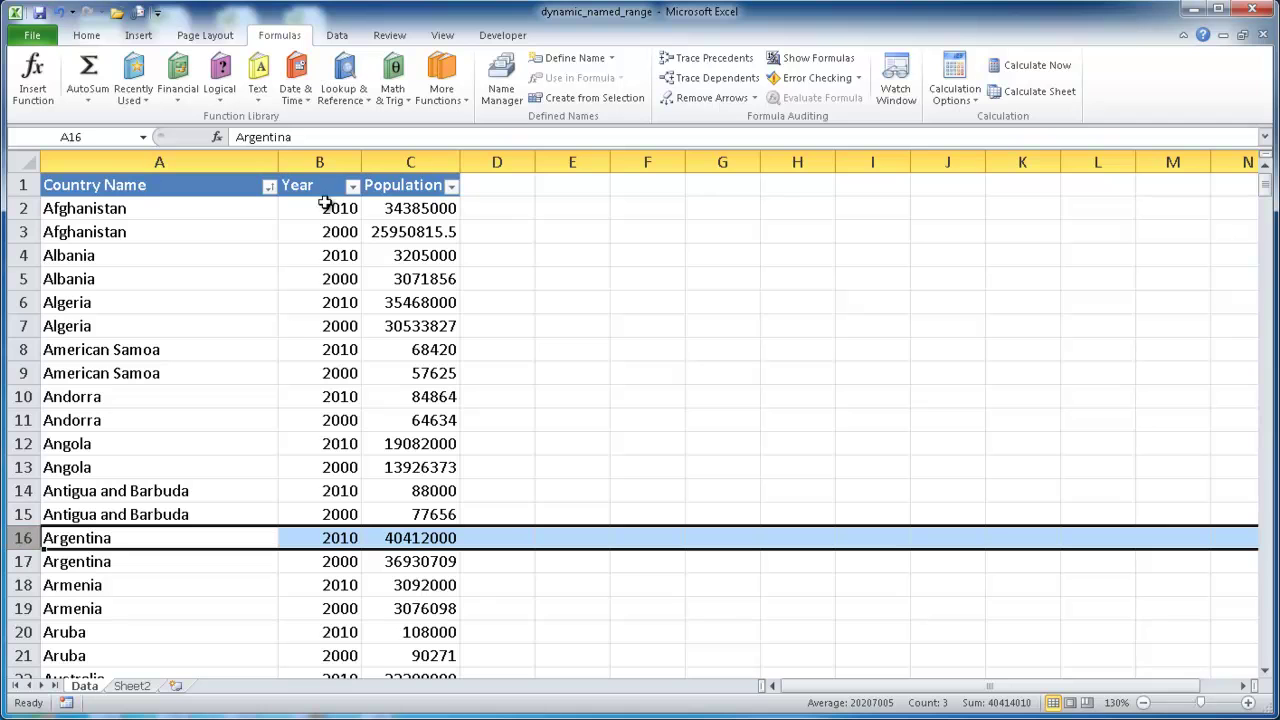
pyautogui.moveTo(192, 186); pyautogui.dragTo(384, 630)
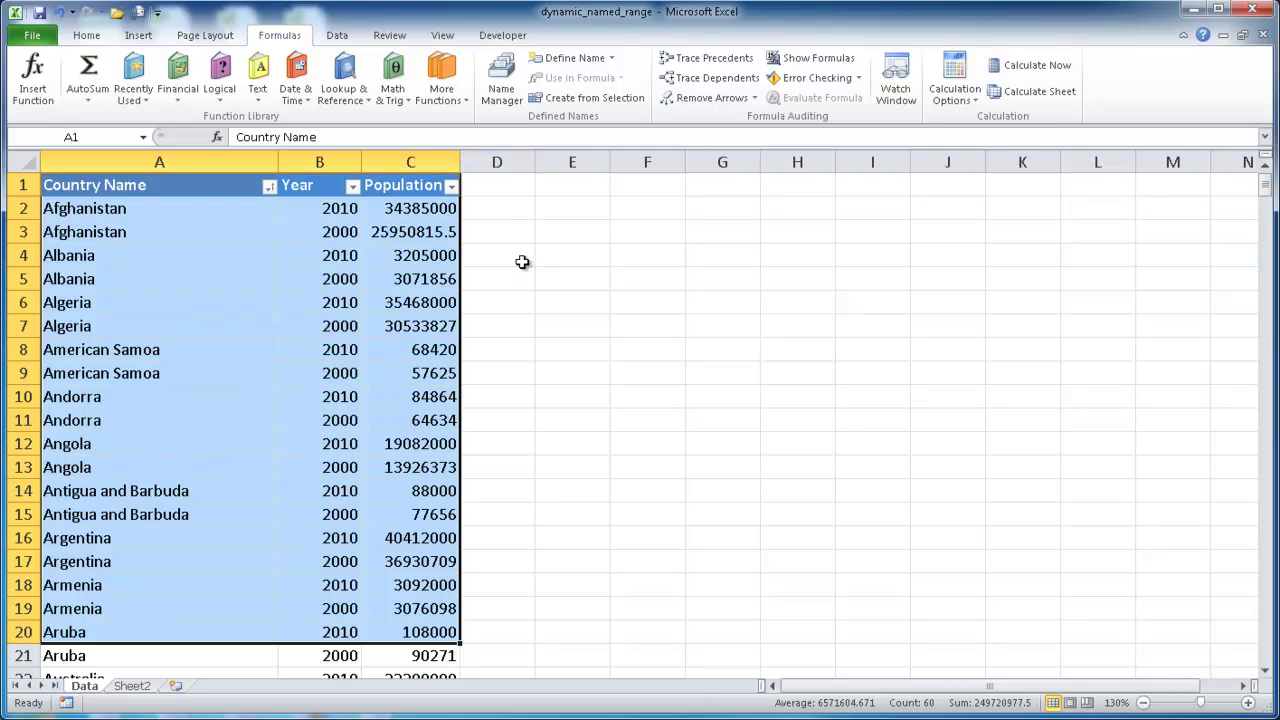
pyautogui.click(583, 207)
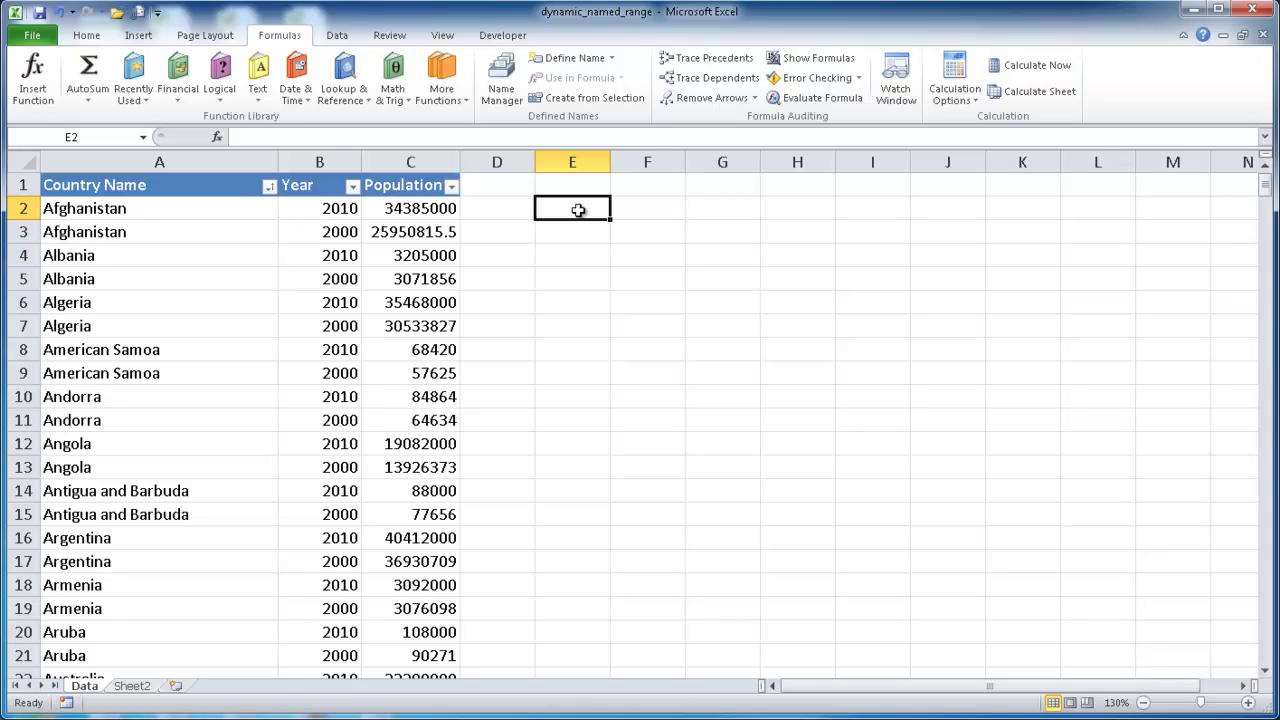
# Begin an OFFSET formula in cell F2 with the absolute reference $A$1 and empty rows and cols arguments.
pyautogui.click(637, 204)
pyautogui.write('=')
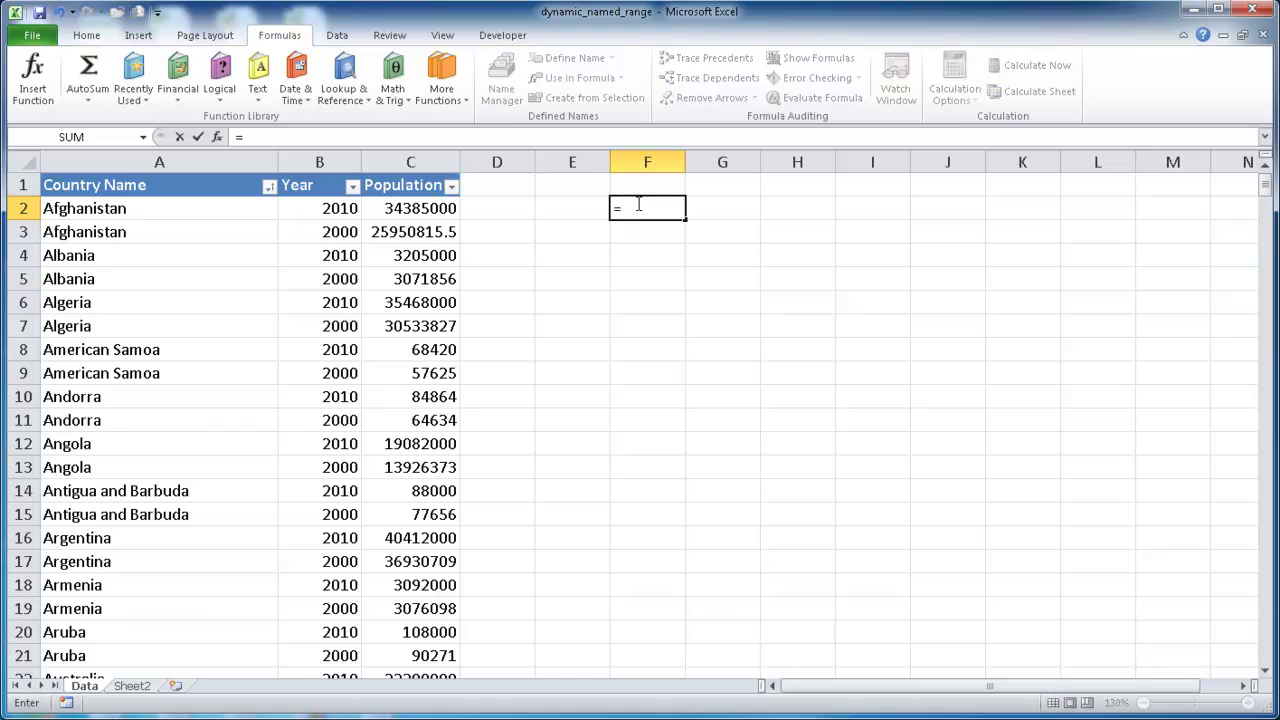
pyautogui.write('offe')
pyautogui.press('BackSpace')
pyautogui.write('se')
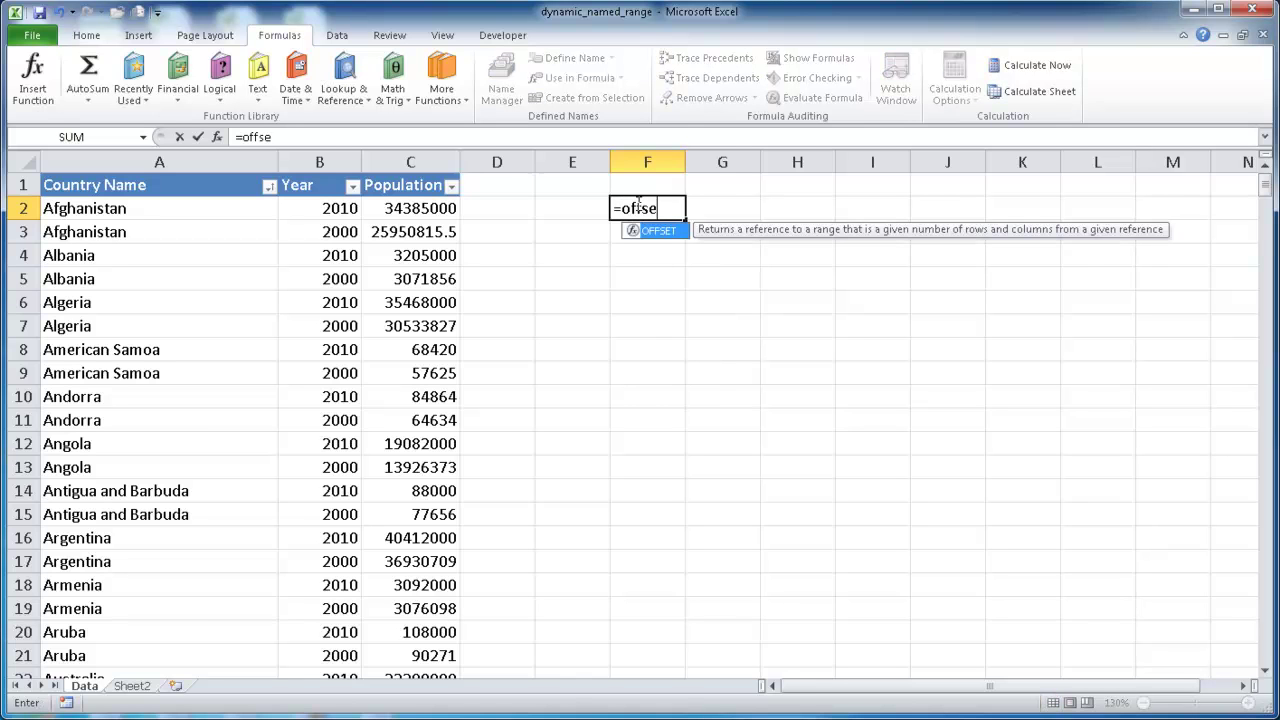
pyautogui.write('t(')
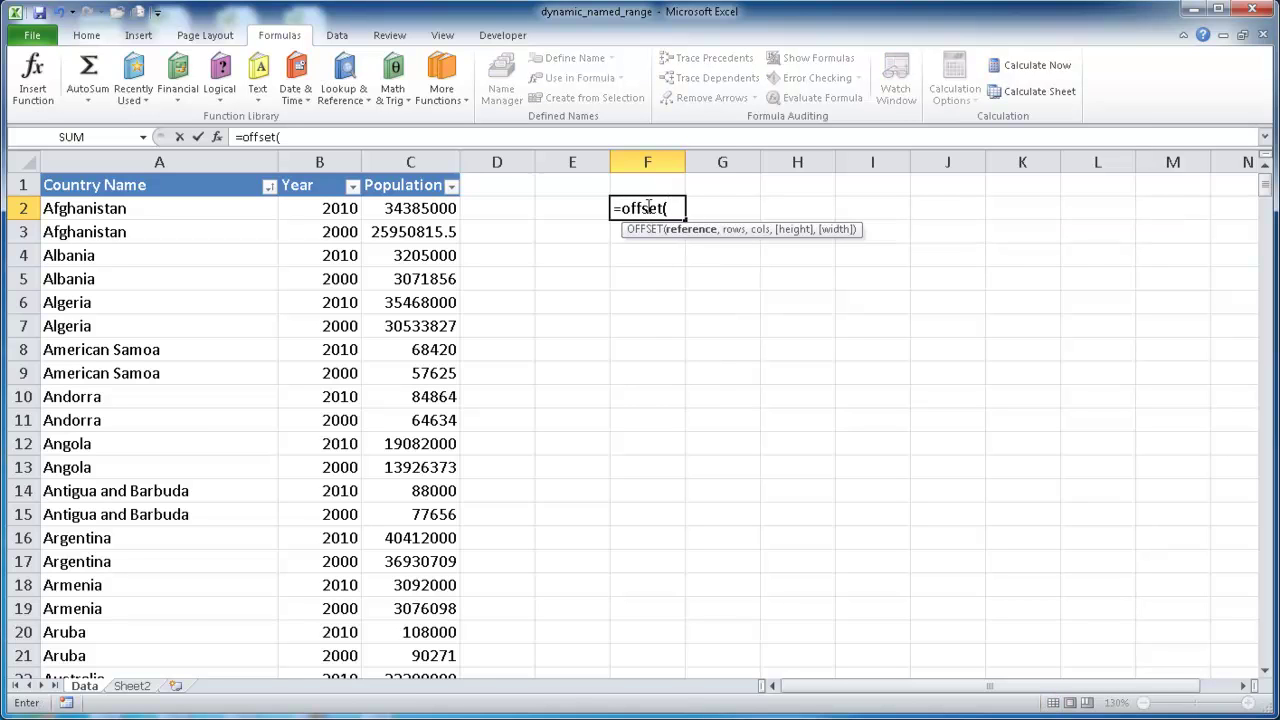
pyautogui.click(184, 184)
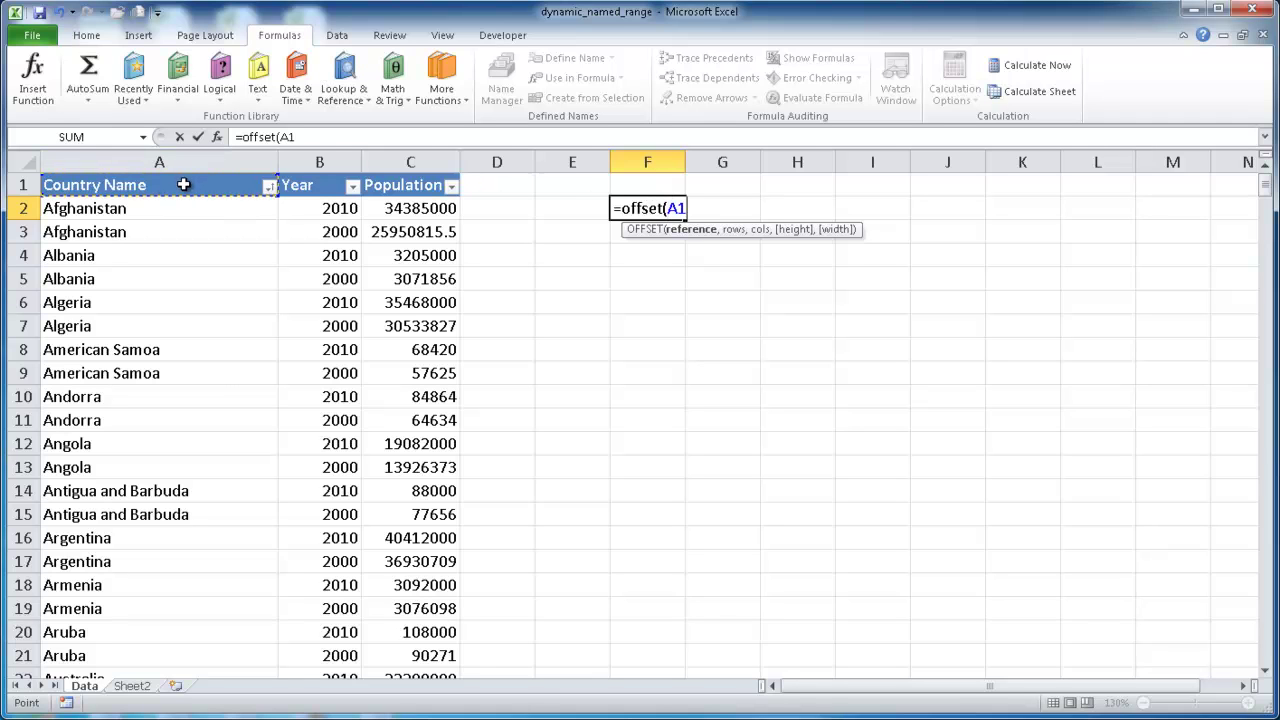
pyautogui.press('F4')
pyautogui.write(',')
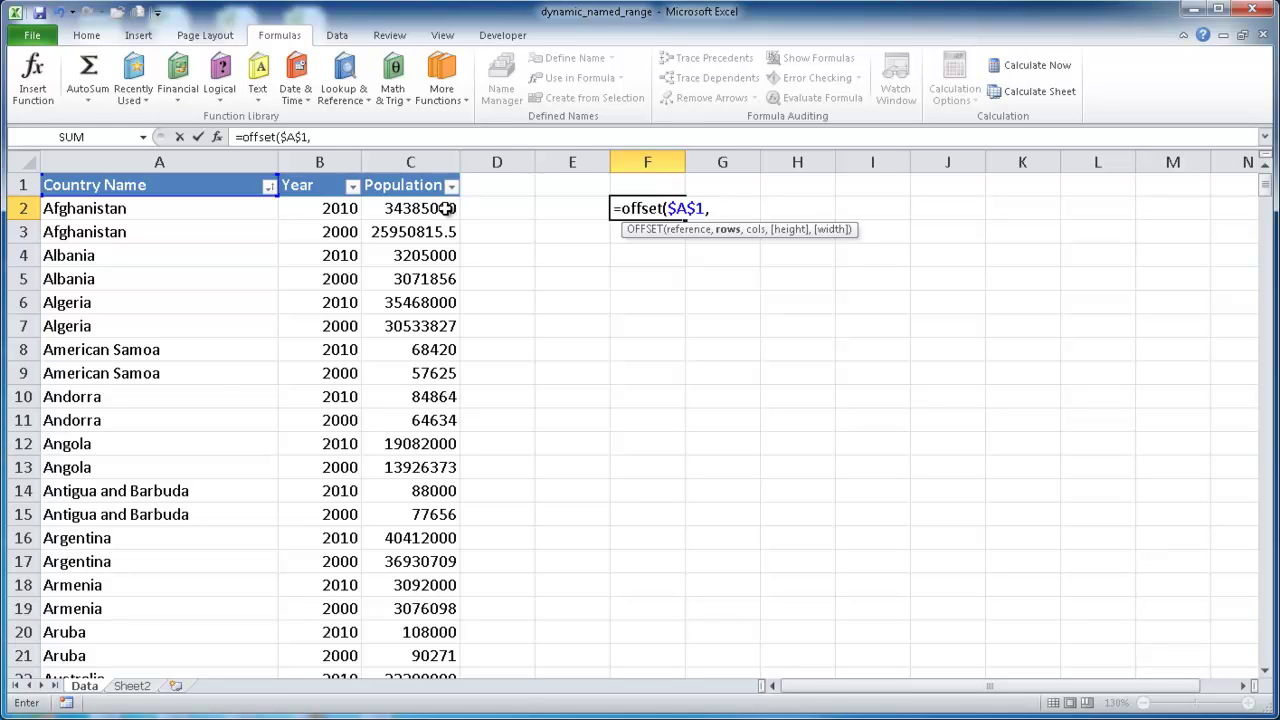
pyautogui.write(',')
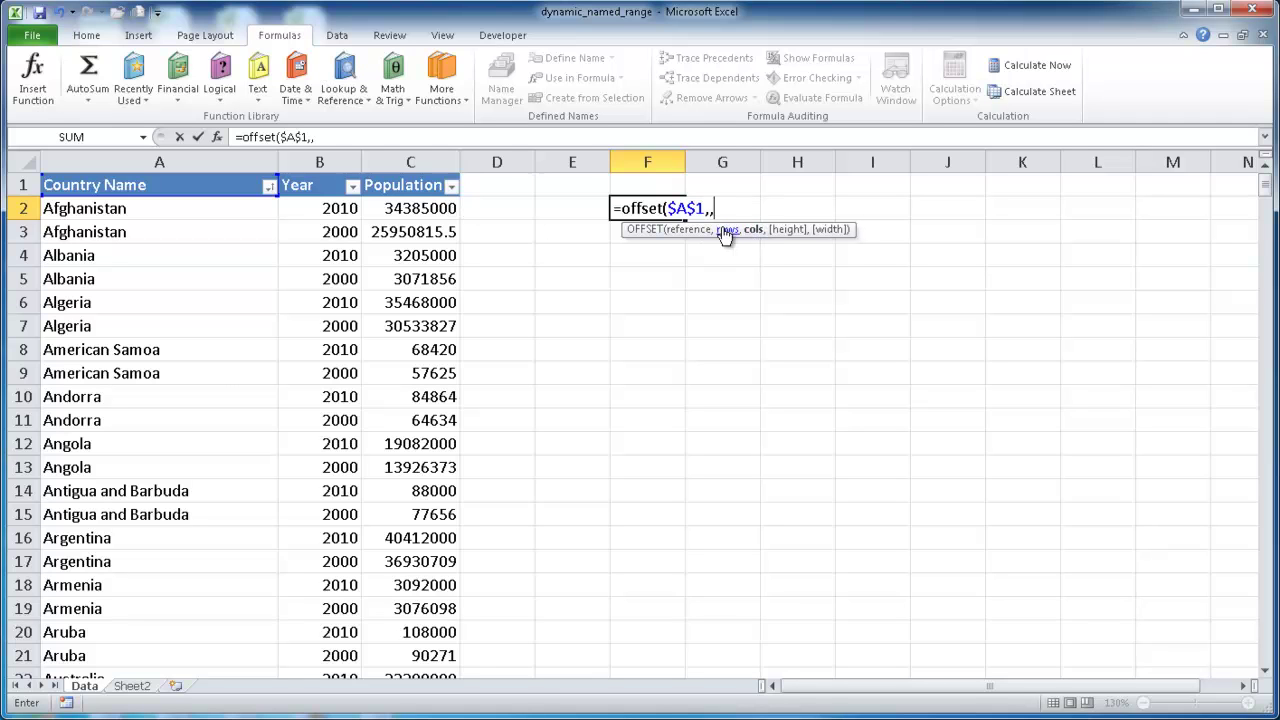
pyautogui.write(',')
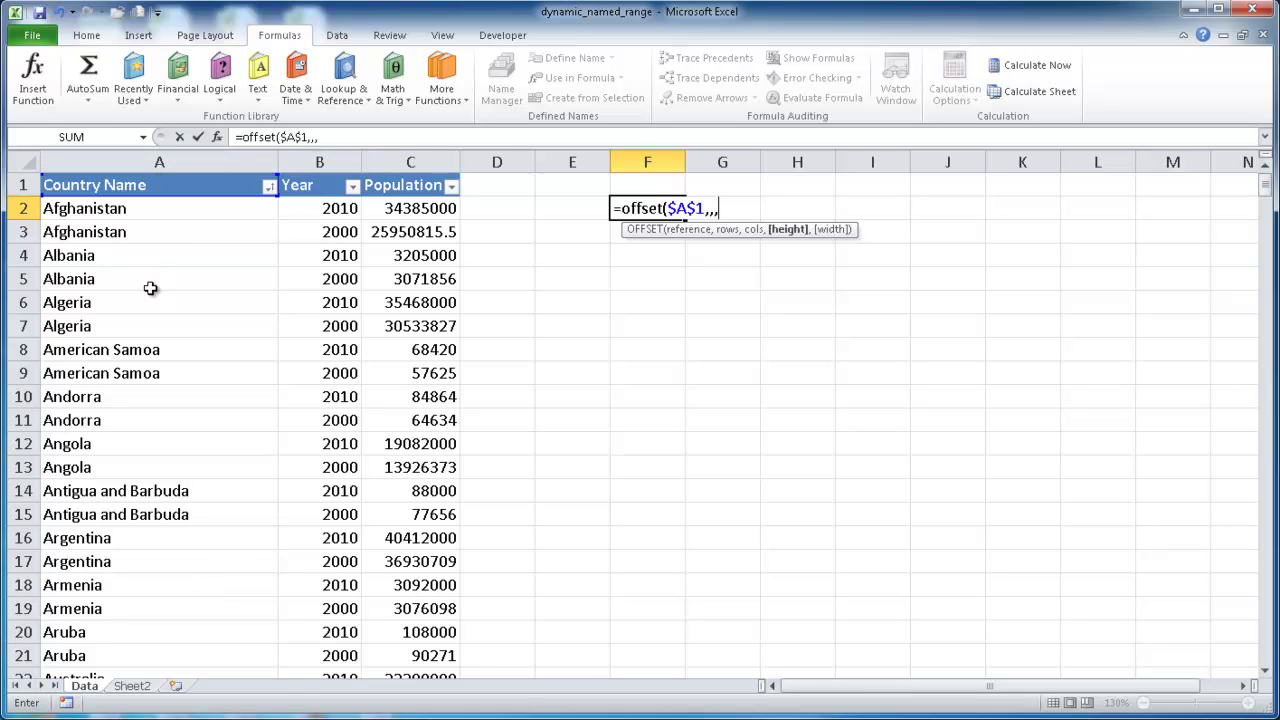
# Set the OFFSET formula's height argument to COUNTA($A:$A).
pyautogui.click(342, 137)
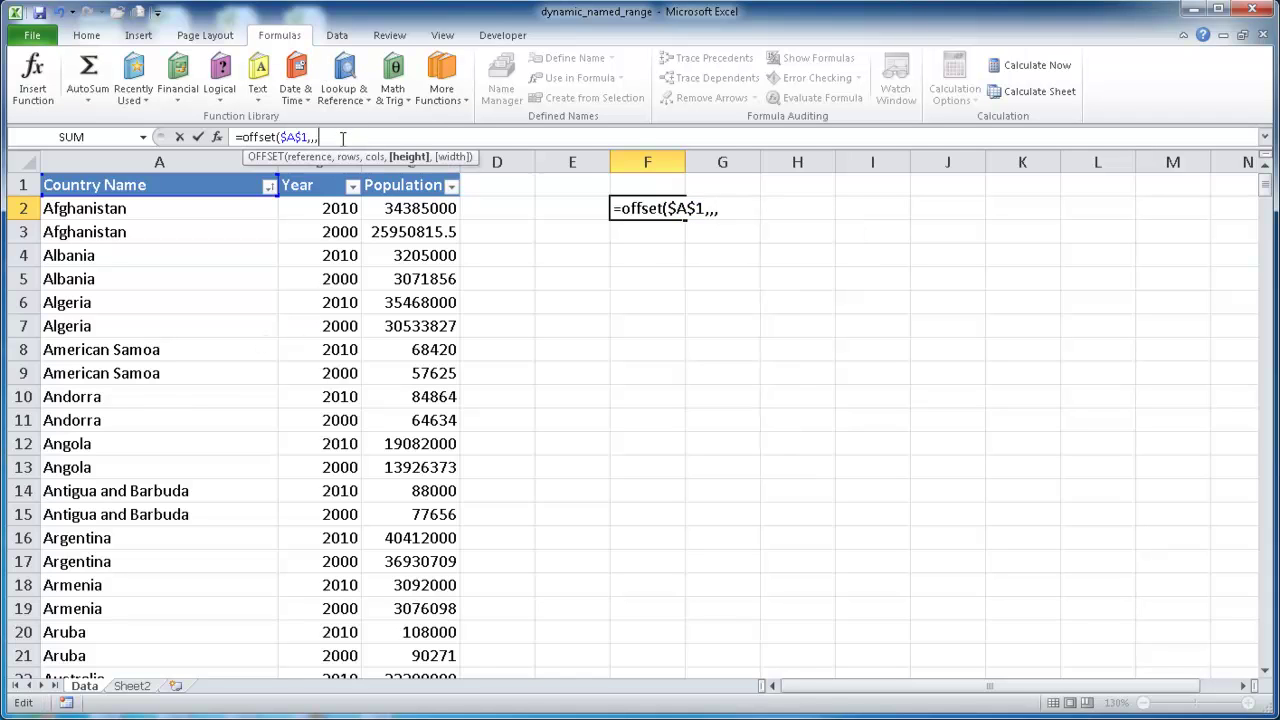
pyautogui.write('counta')
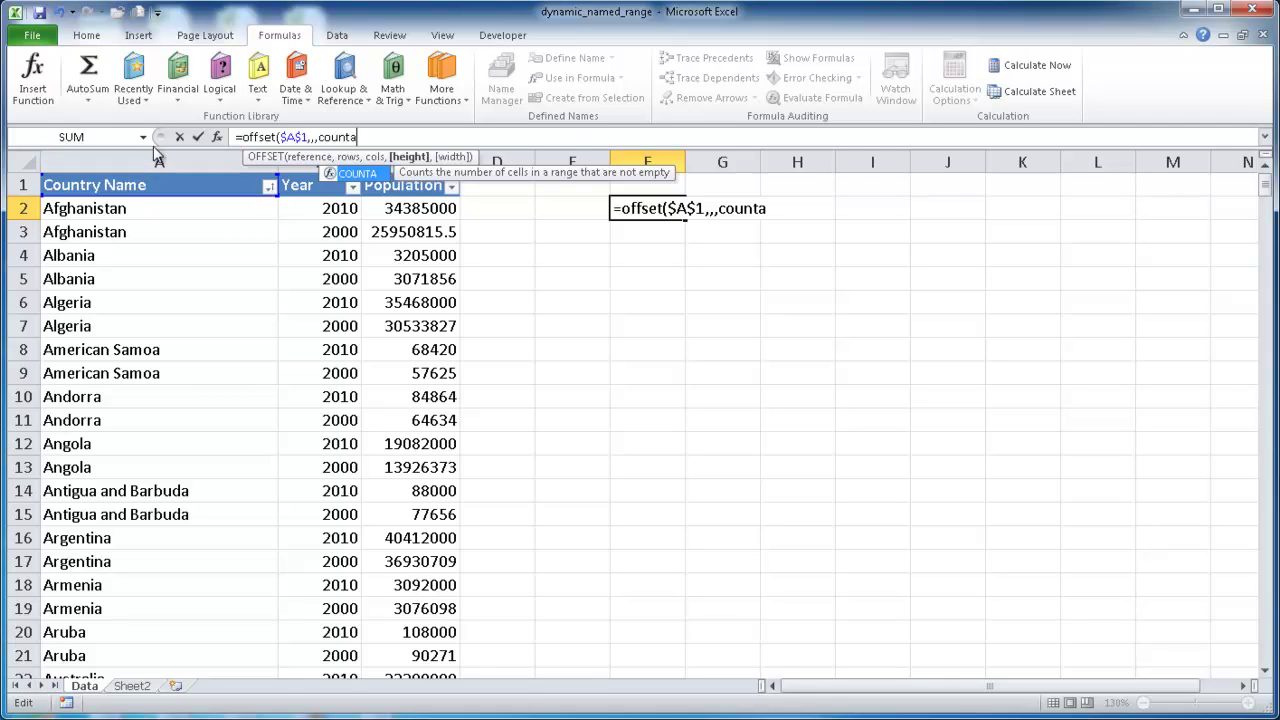
pyautogui.write('(')
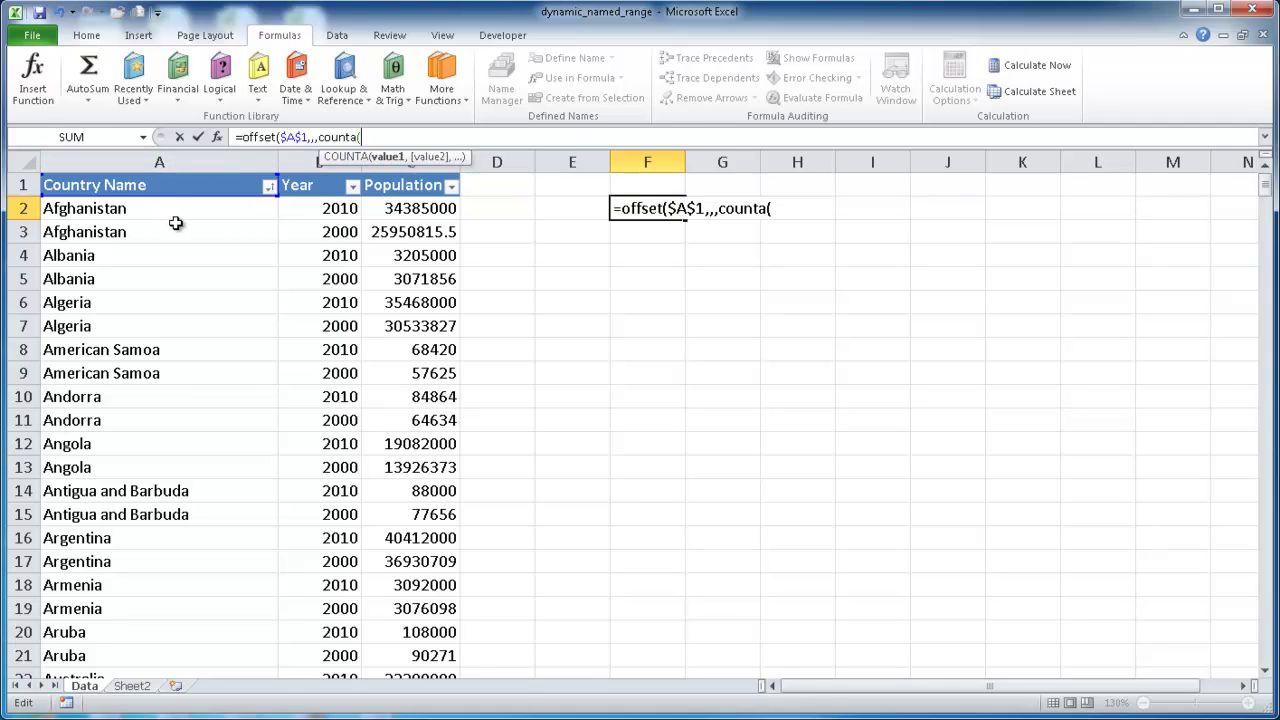
pyautogui.write('a:a')
pyautogui.press('F4')
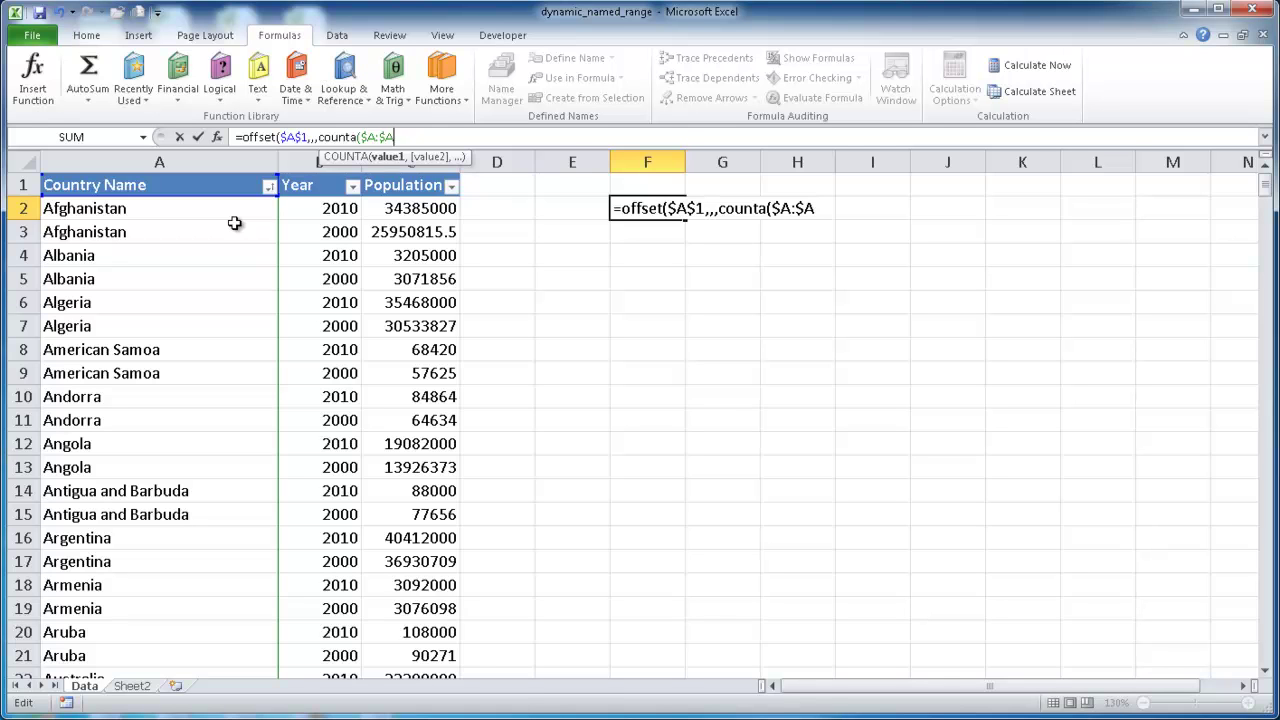
pyautogui.press('Right')
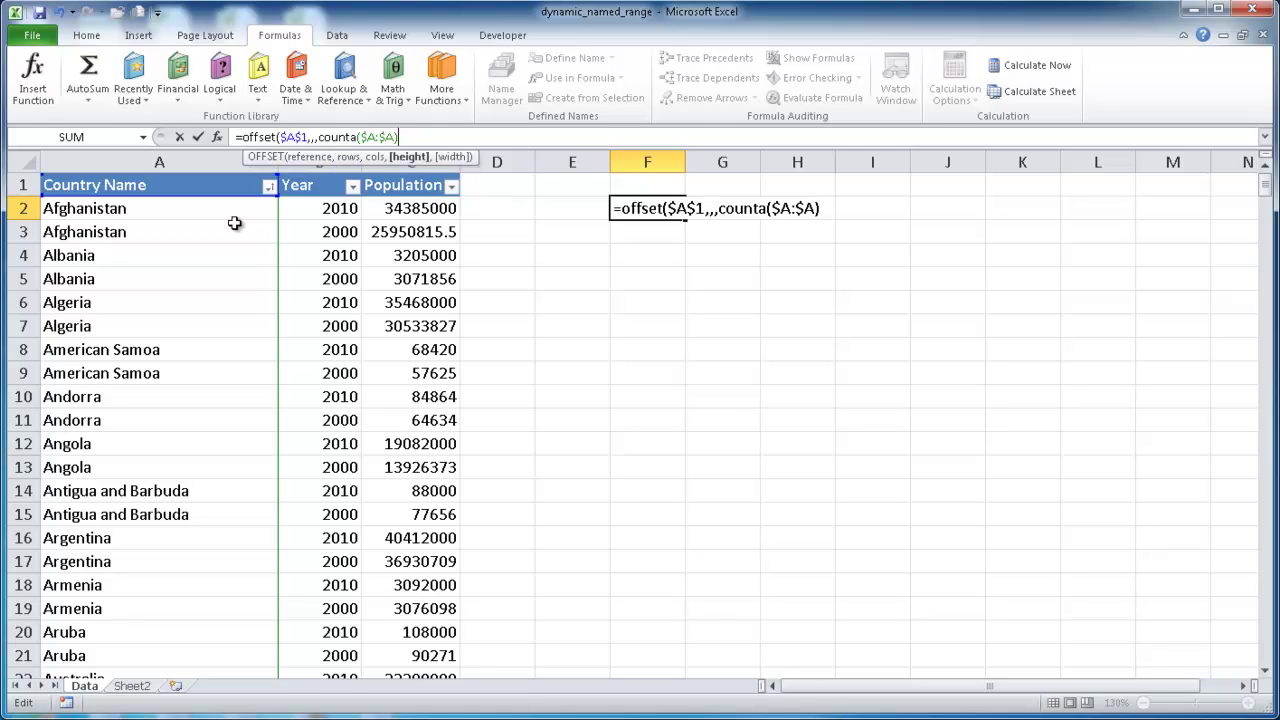
# Add COUNTA($1:$1) as the width argument, close the OFFSET formula and enter it in F2.
pyautogui.write(',')
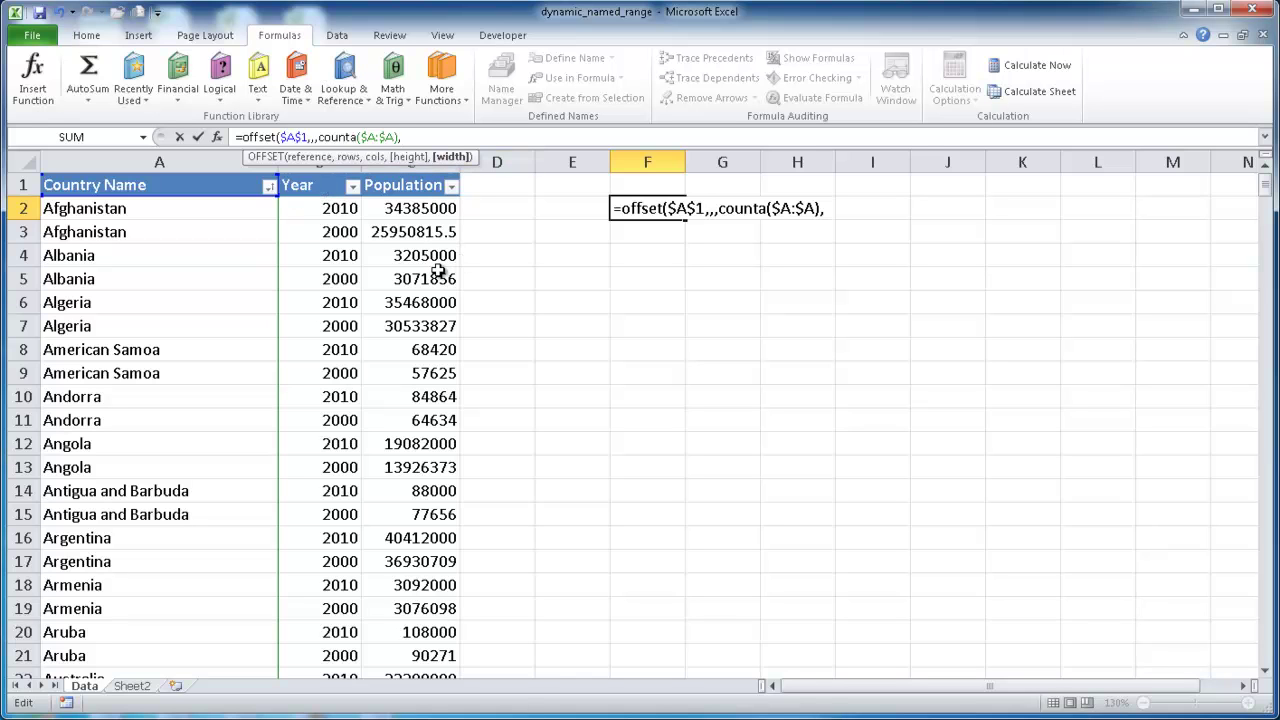
pyautogui.write('counta')
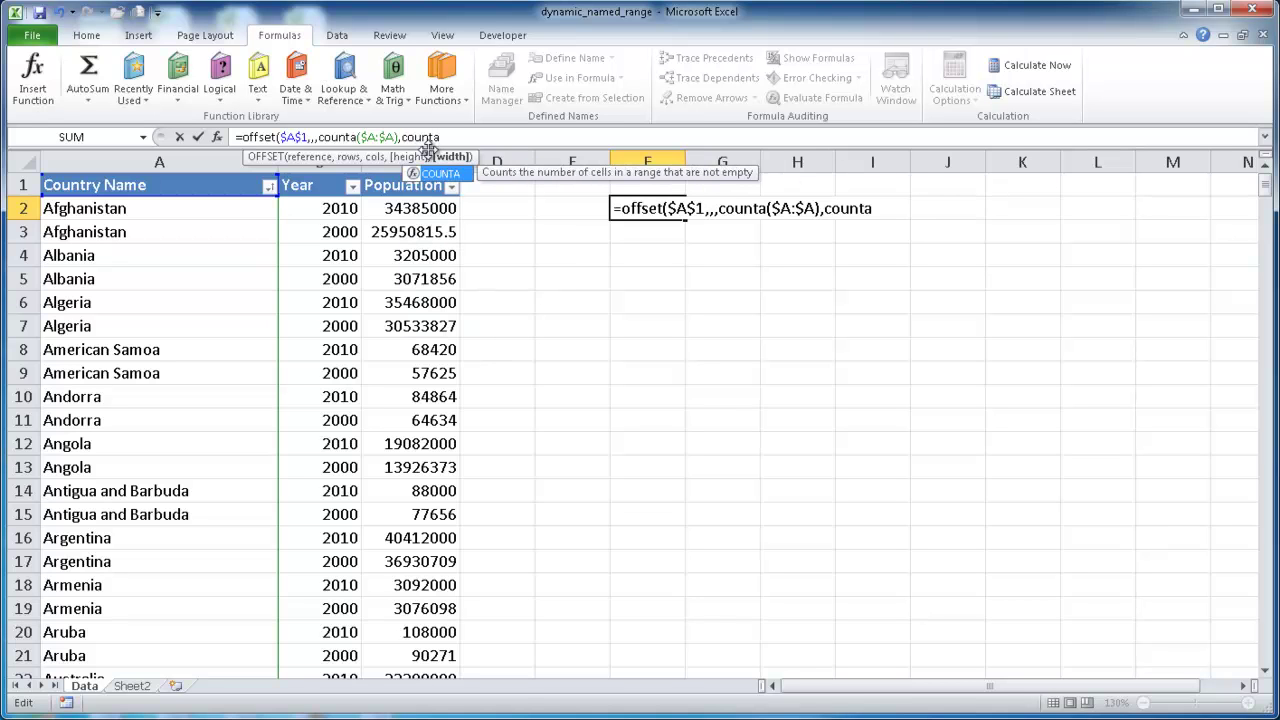
pyautogui.write('(')
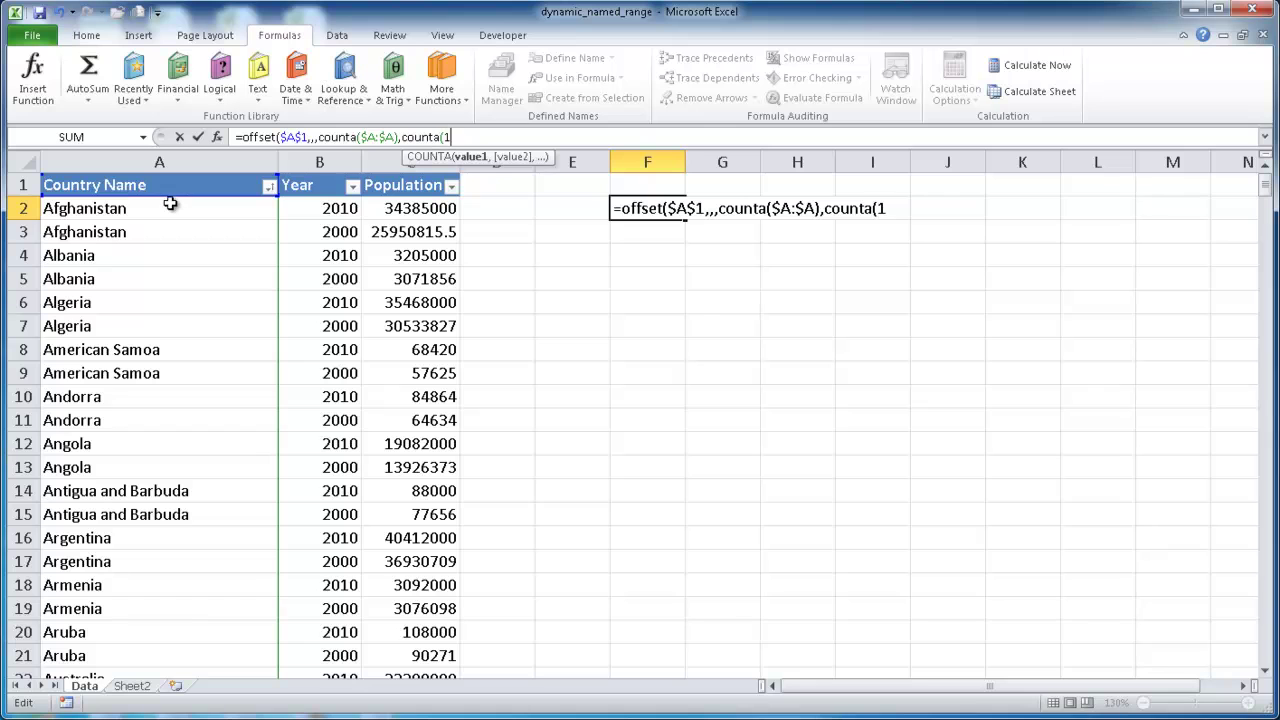
pyautogui.write('1:1')
pyautogui.press('F4')
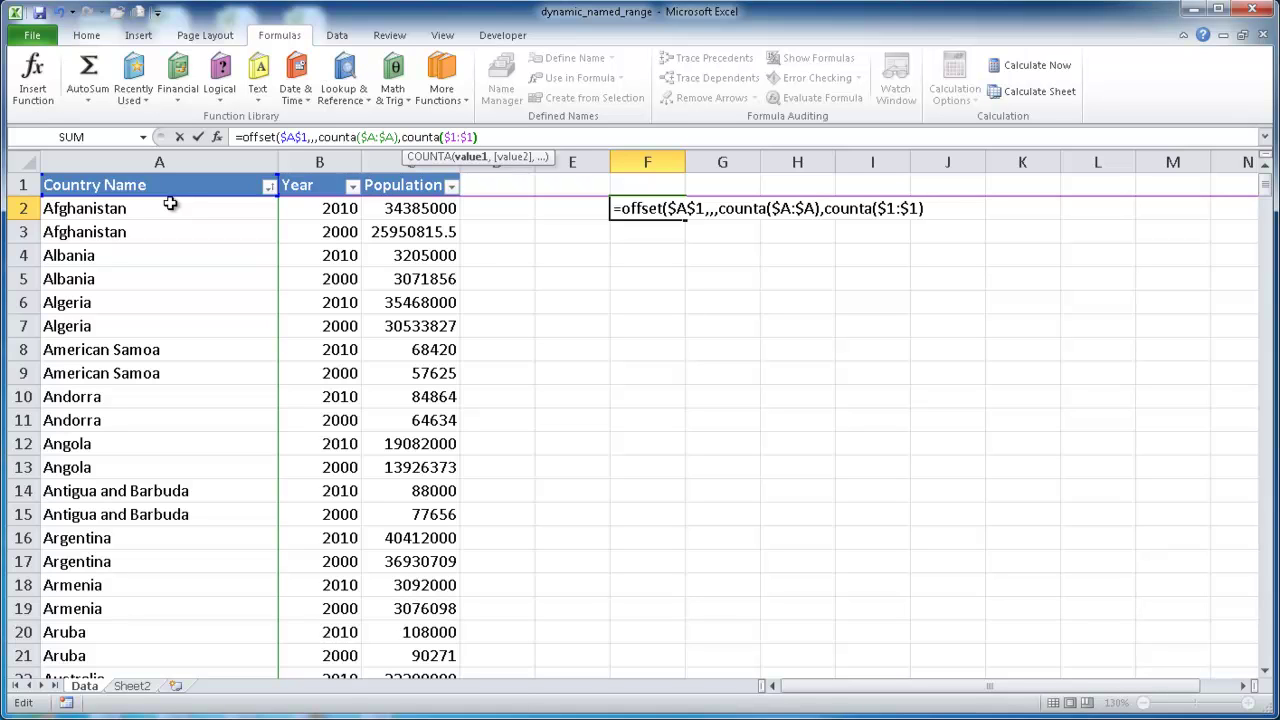
pyautogui.write(')')
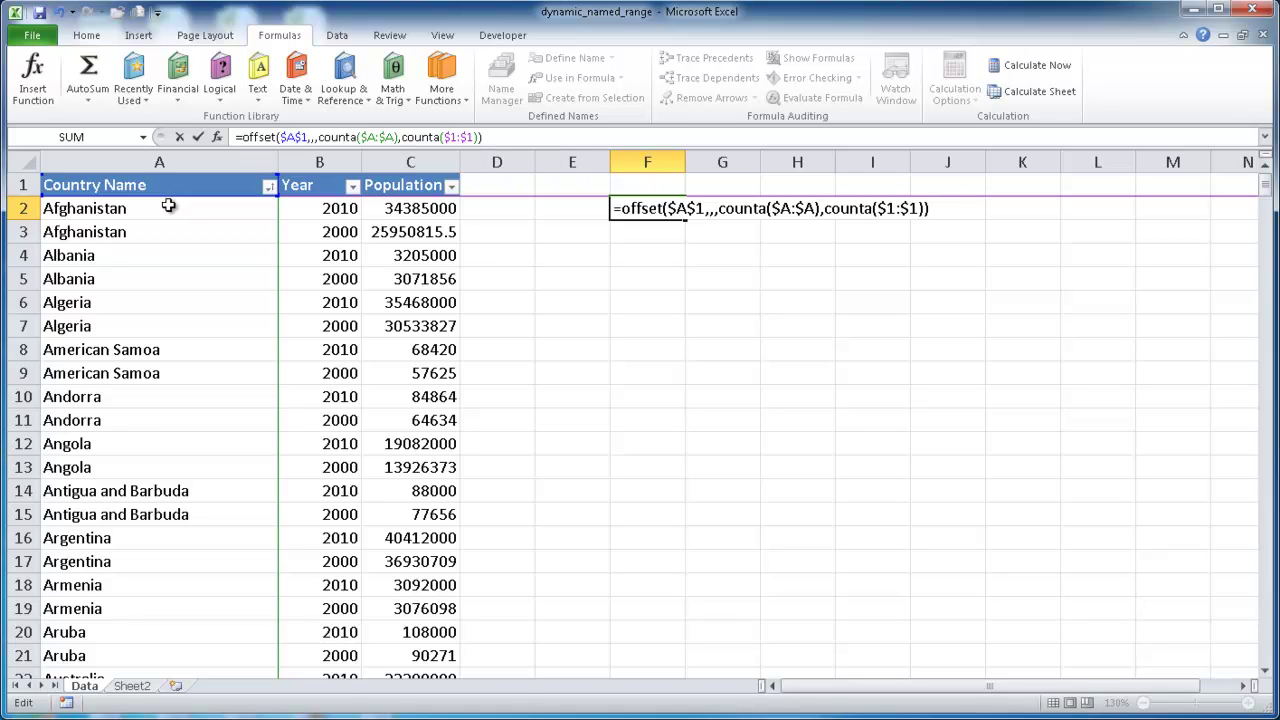
pyautogui.hotkey('ctrl', 'Return')
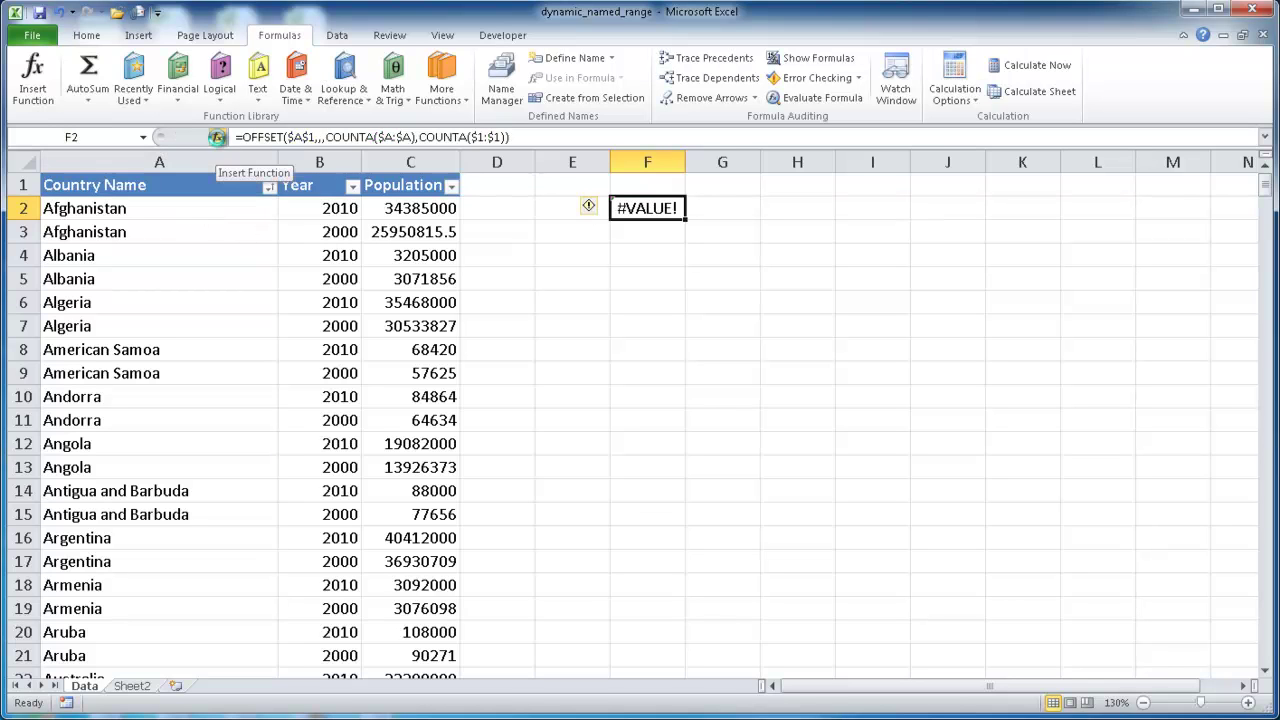
# Inspect the OFFSET function's evaluated height and width arguments and compare them with the last data row.
pyautogui.click(217, 137)
pyautogui.moveTo(590, 185); pyautogui.dragTo(652, 291)
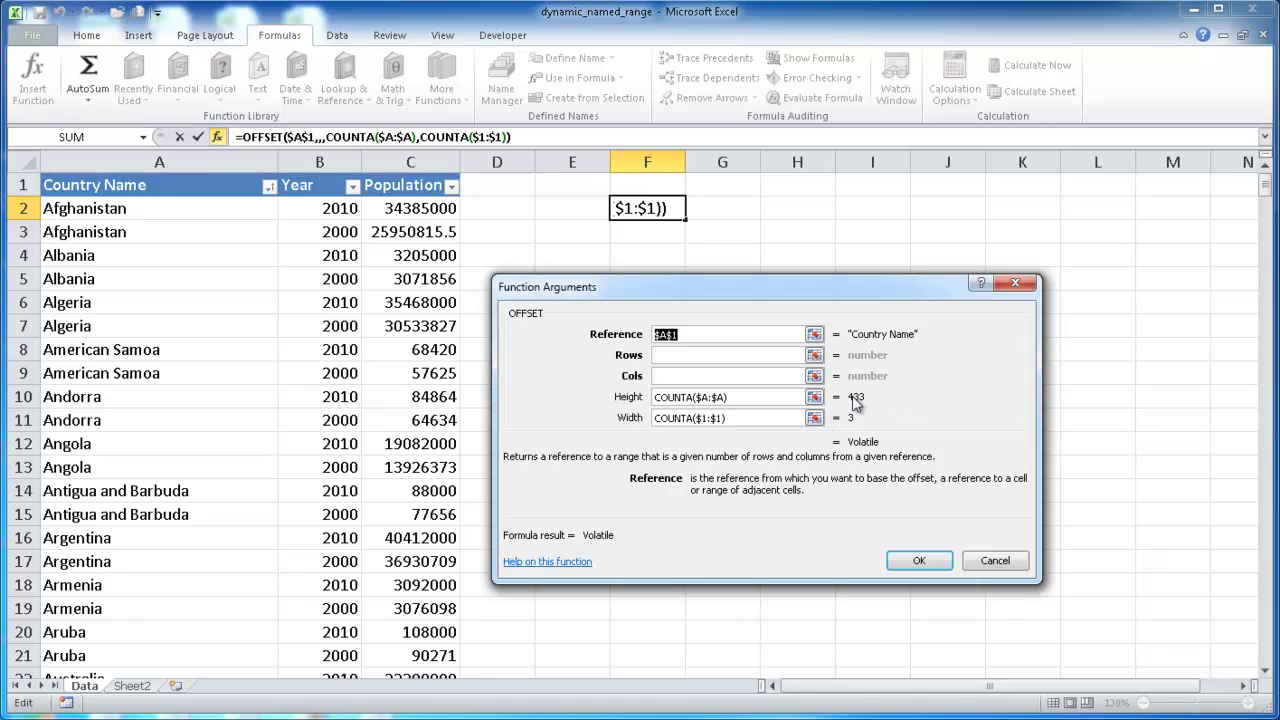
pyautogui.moveTo(1265, 185); pyautogui.dragTo(1265, 640)
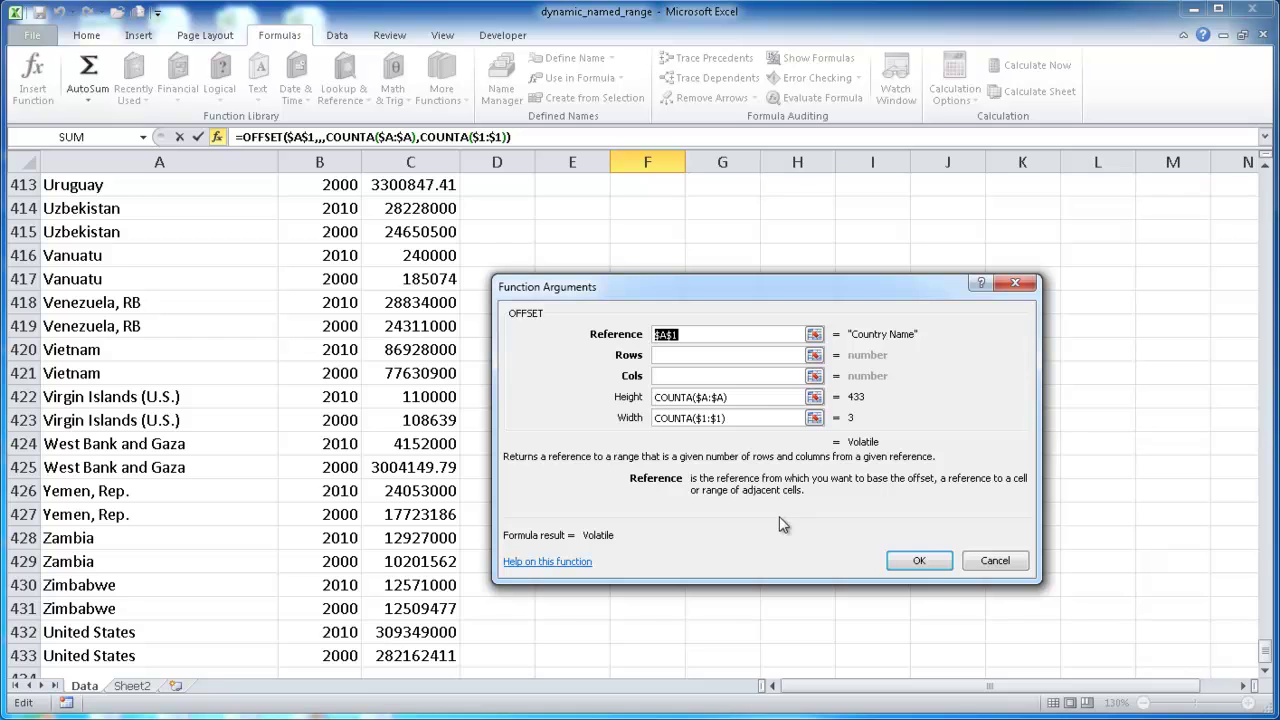
pyautogui.click(993, 561)
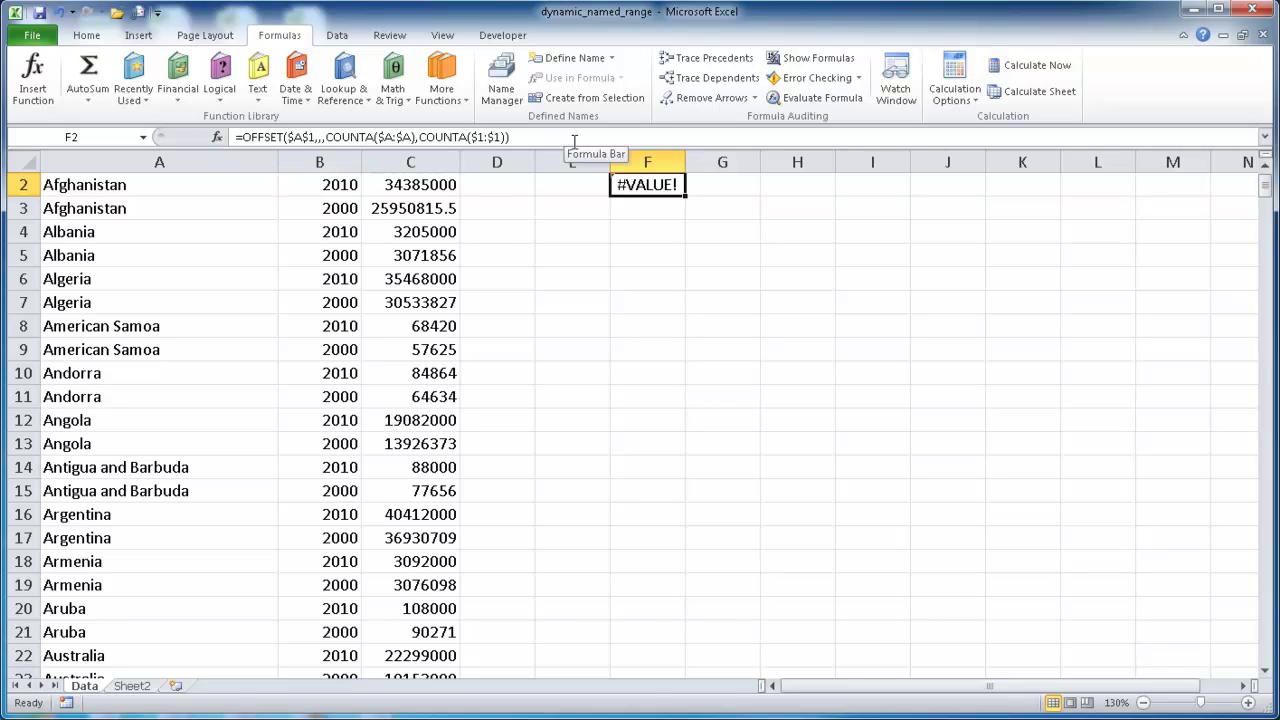
# Copy the full text of the OFFSET formula in F2, keeping the cell's formula as it is.
pyautogui.moveTo(520, 138); pyautogui.dragTo(191, 134)
pyautogui.hotkey('ctrl', 'c')
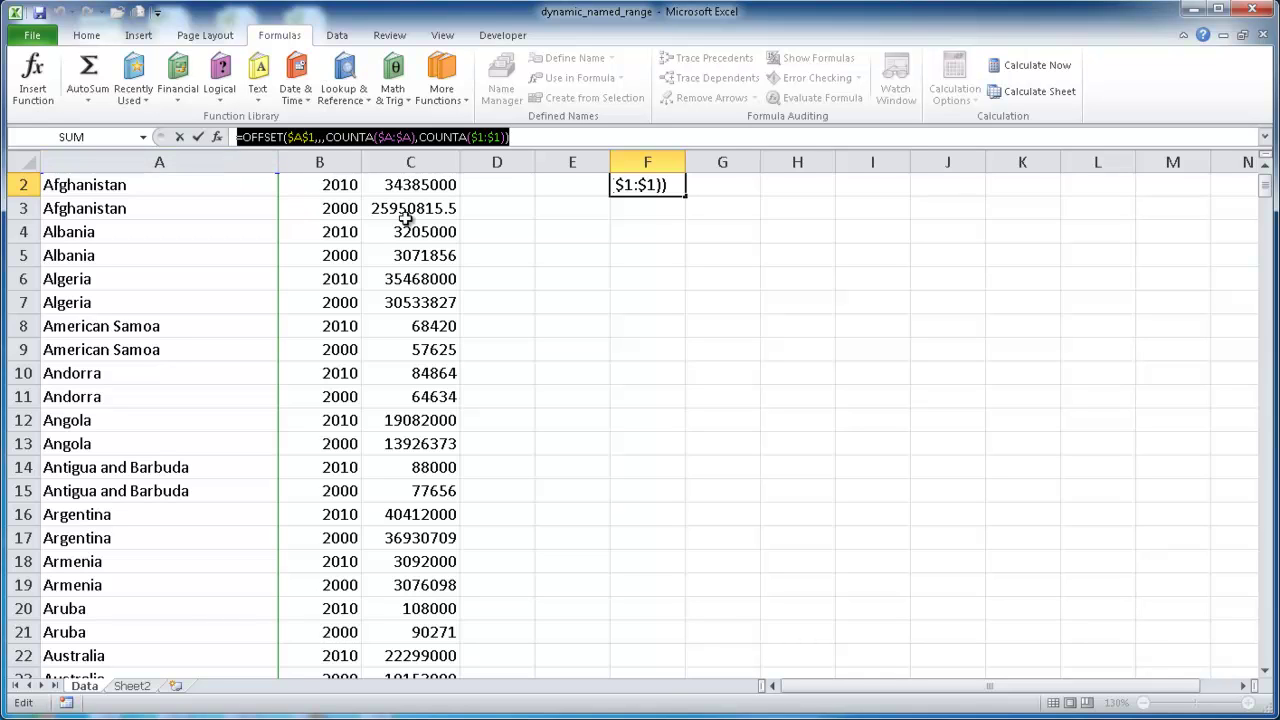
pyautogui.hotkey('ctrl', 'Return')
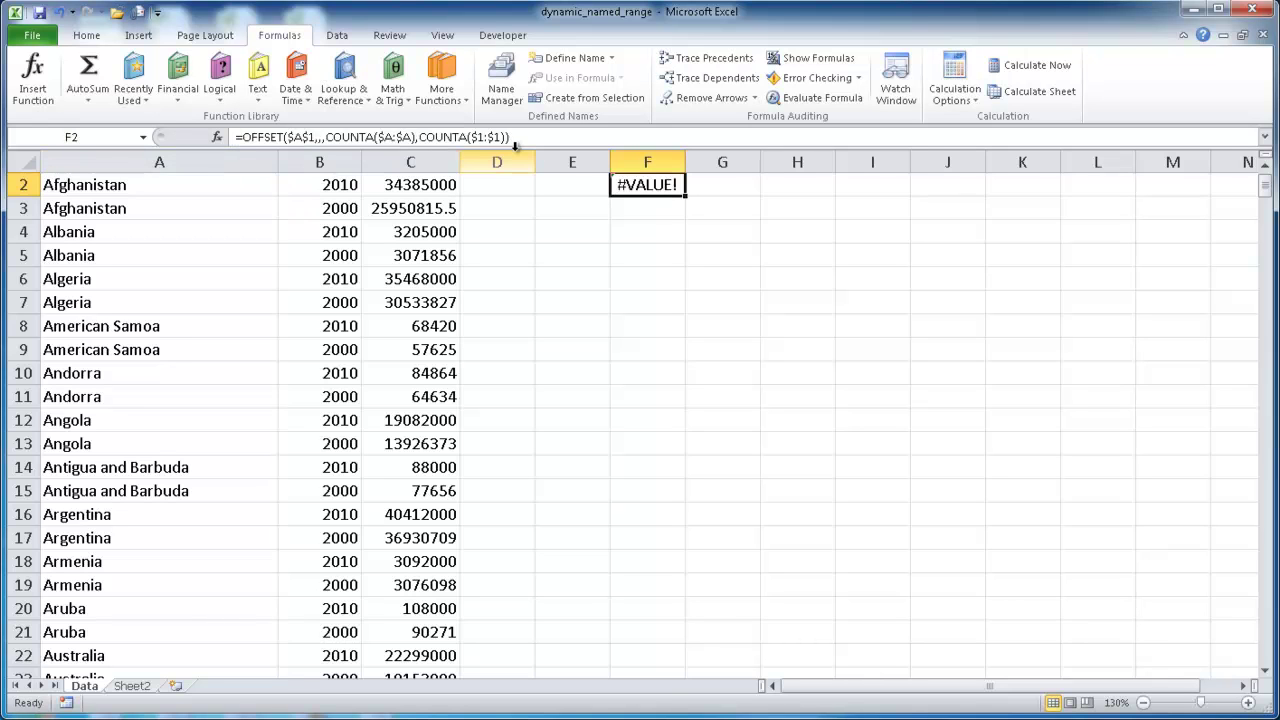
# Define a workbook-scoped name called country that refers to the copied OFFSET formula.
pyautogui.click(501, 82)
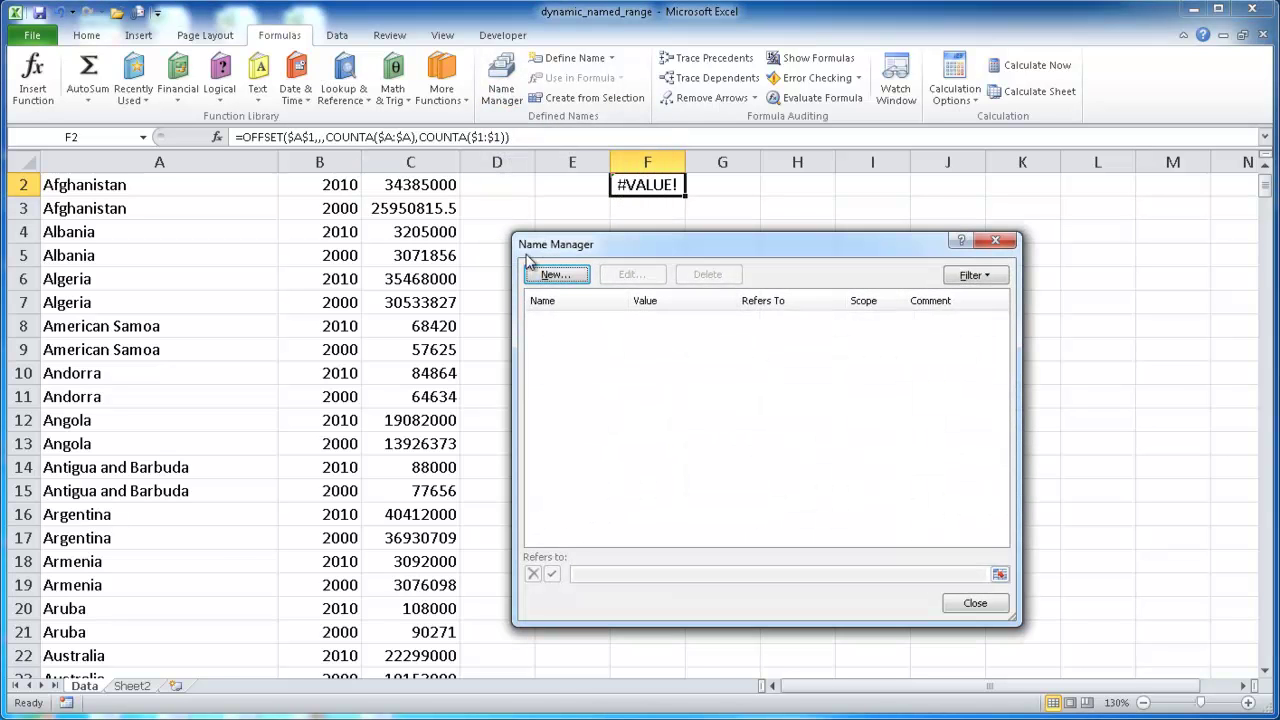
pyautogui.click(560, 278)
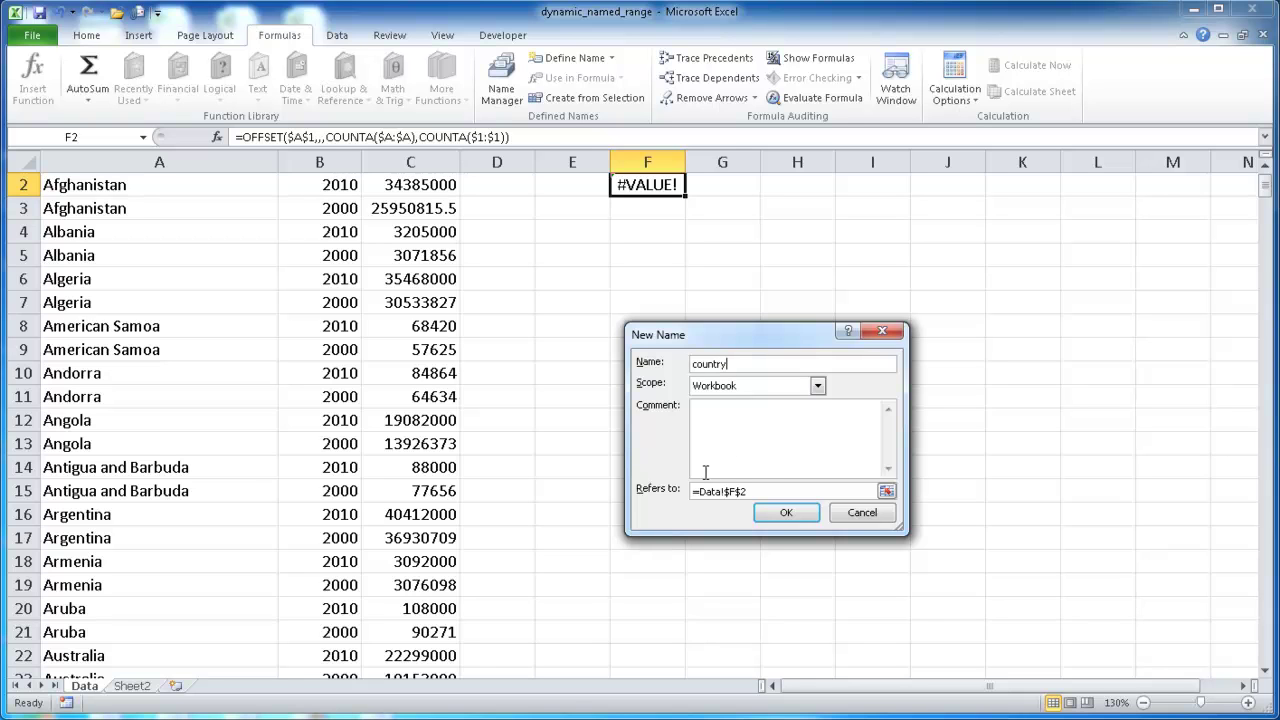
pyautogui.click(768, 490)
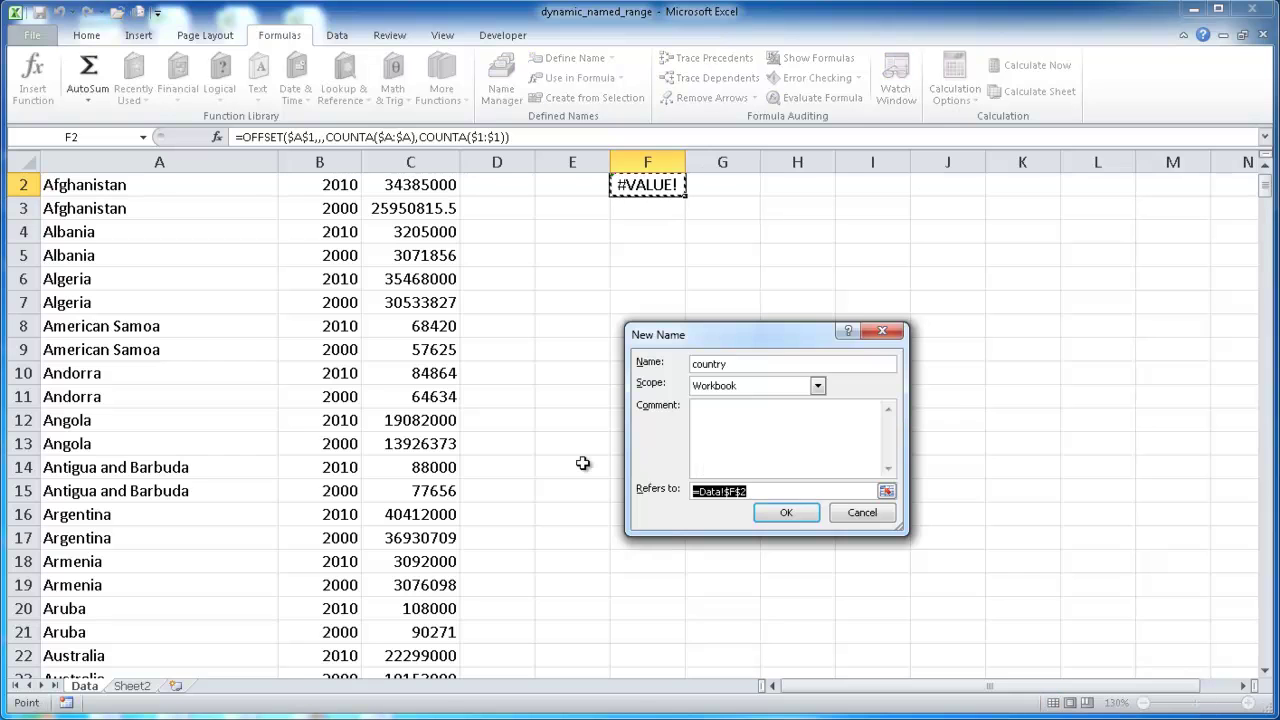
pyautogui.hotkey('ctrl', 'v')
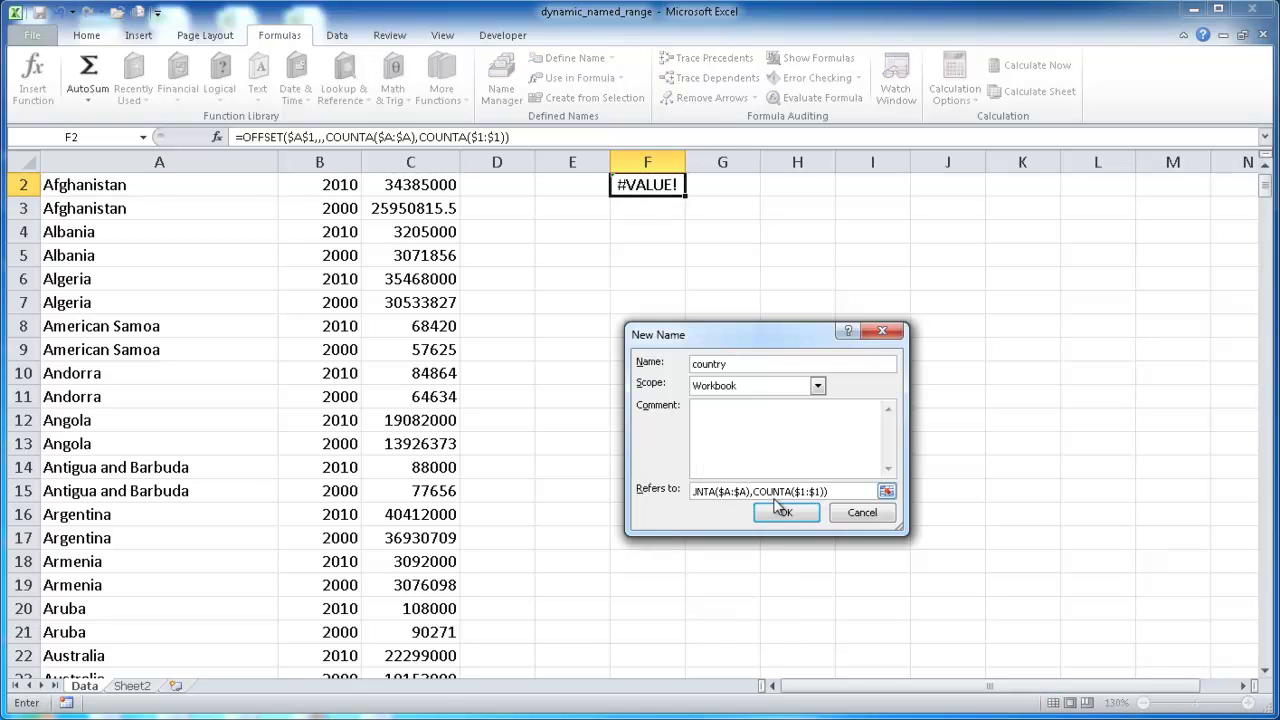
pyautogui.click(805, 516)
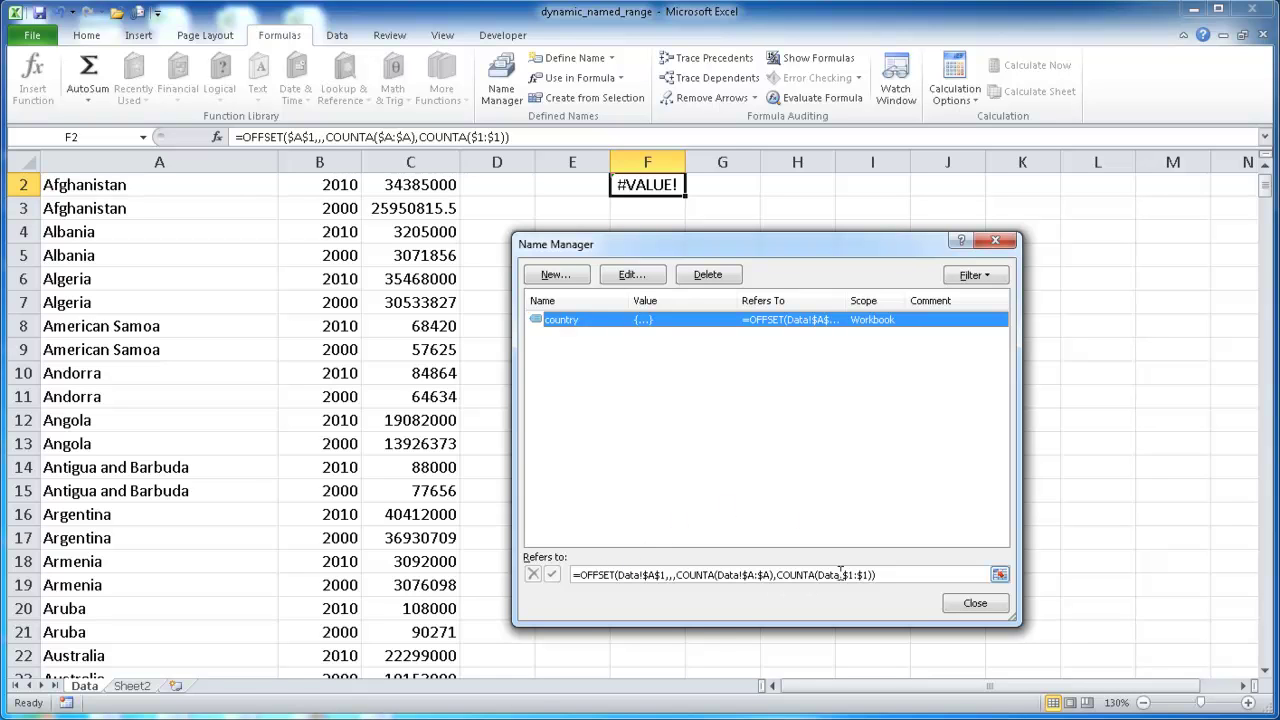
pyautogui.click(972, 604)
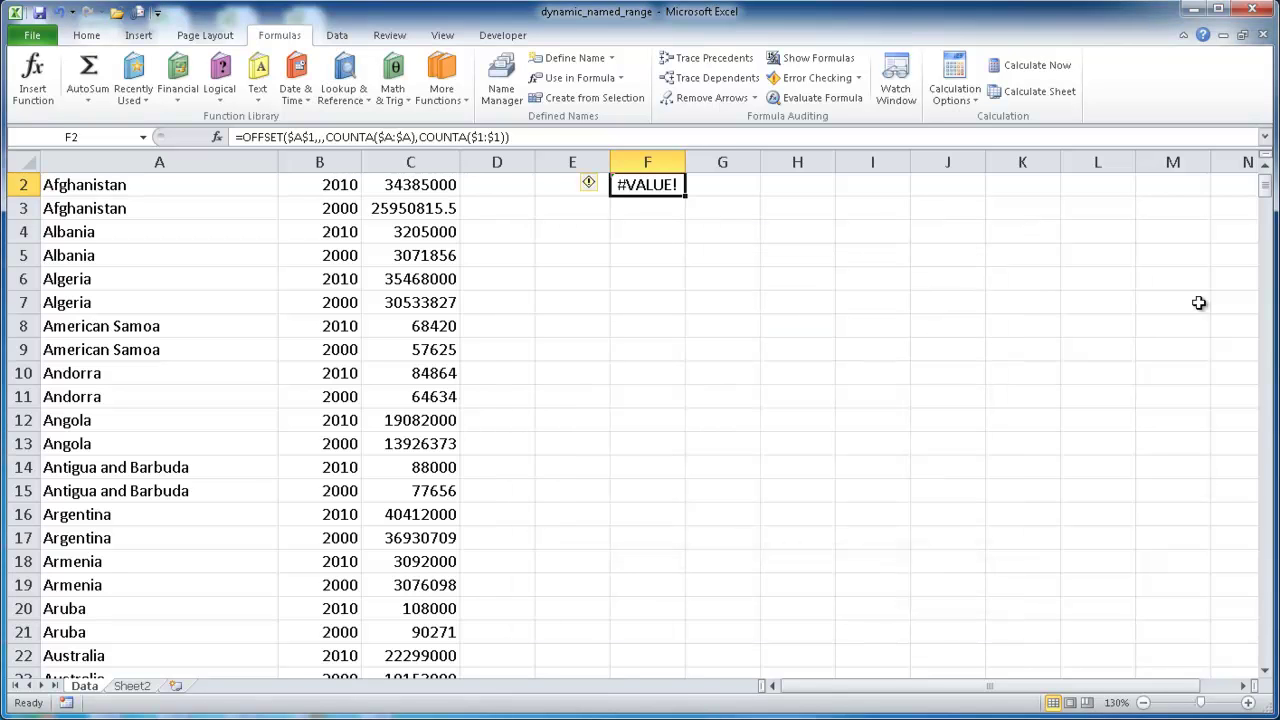
# Start a new PivotTable from the Data sheet with whole columns A:C as its source range.
pyautogui.moveTo(1267, 188); pyautogui.dragTo(1267, 176)
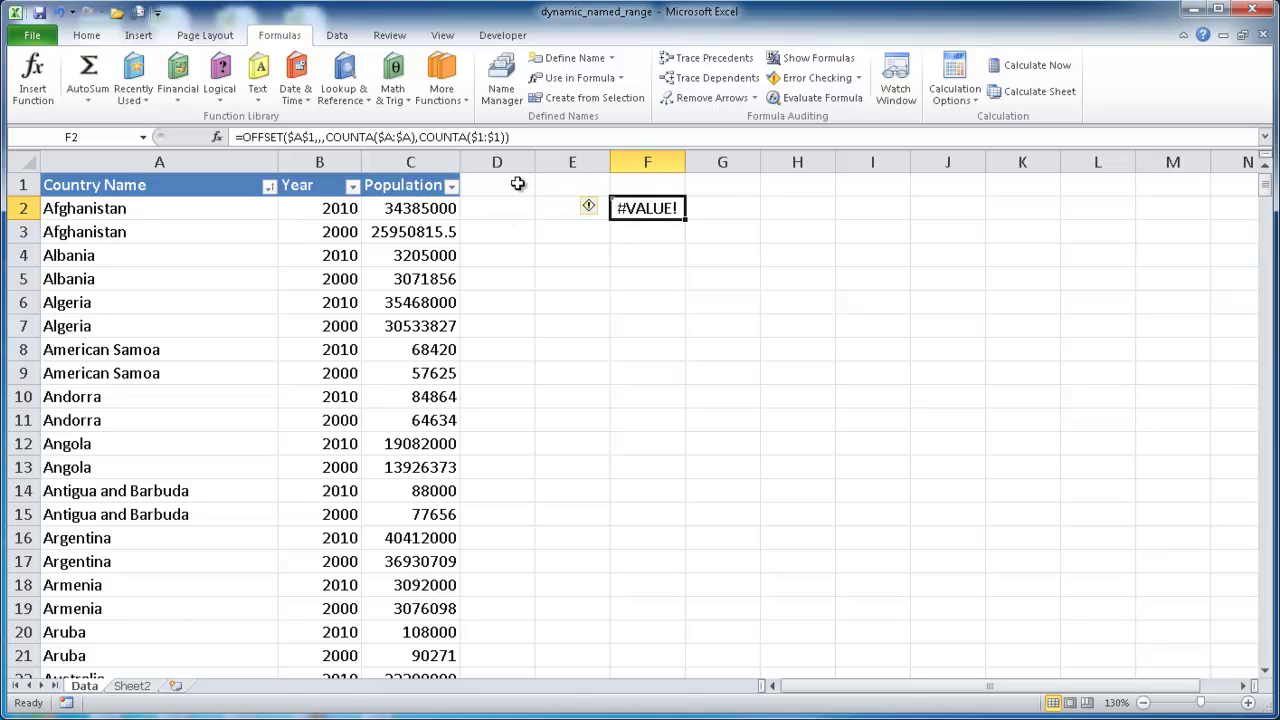
pyautogui.moveTo(1267, 182); pyautogui.dragTo(543, 229)
pyautogui.click(138, 35)
pyautogui.click(40, 70)
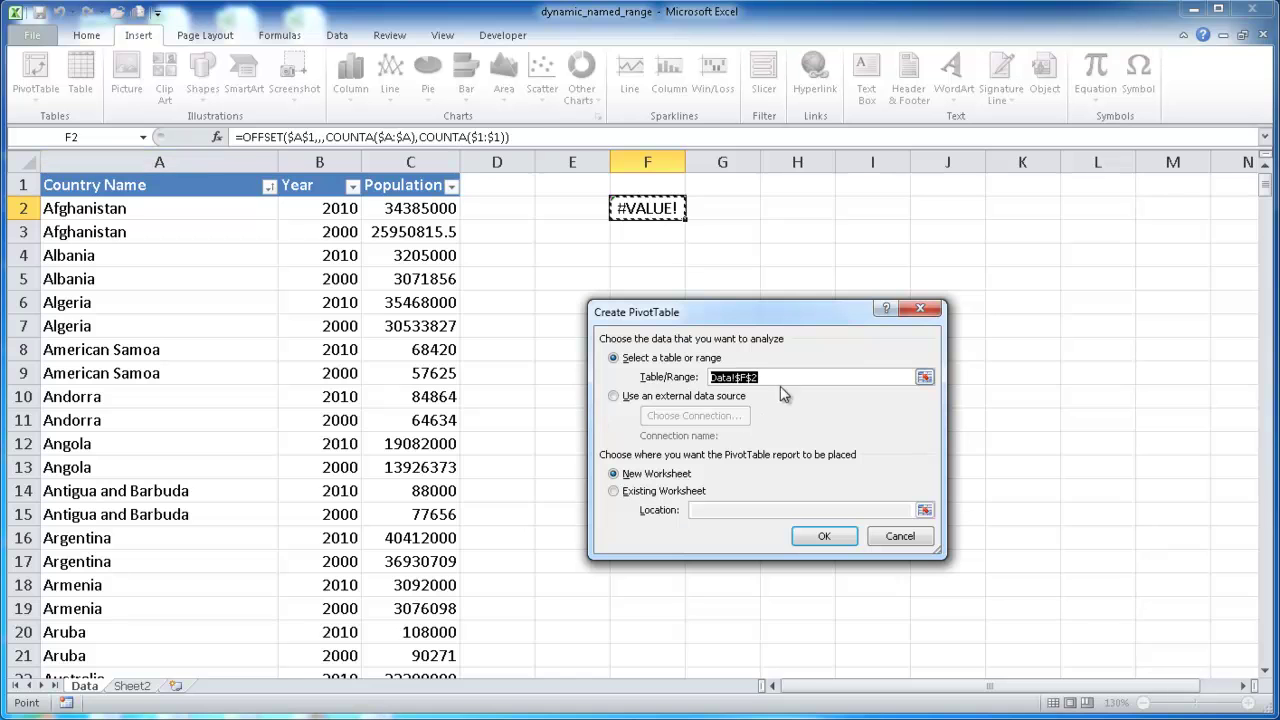
pyautogui.moveTo(150, 162); pyautogui.dragTo(412, 166)
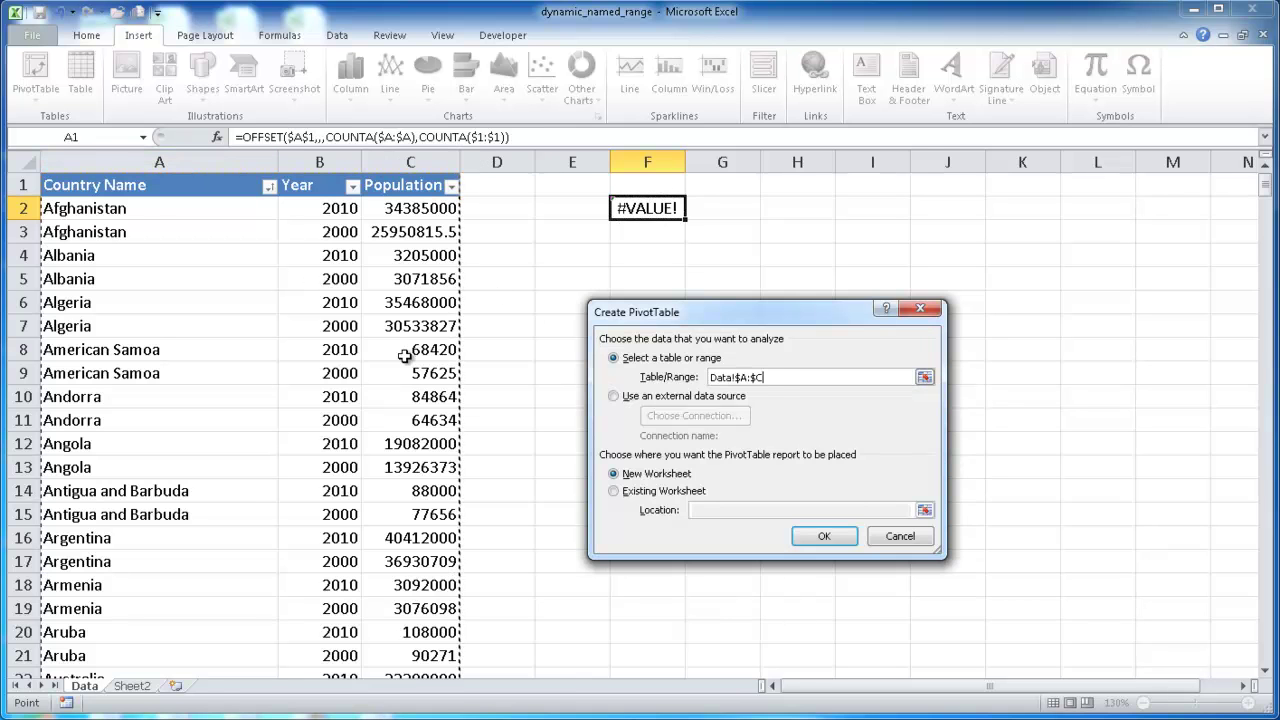
# Replace the PivotTable's source range with the defined name country and create the report on a new worksheet.
pyautogui.doubleClick(772, 376)
pyautogui.press('BackSpace')
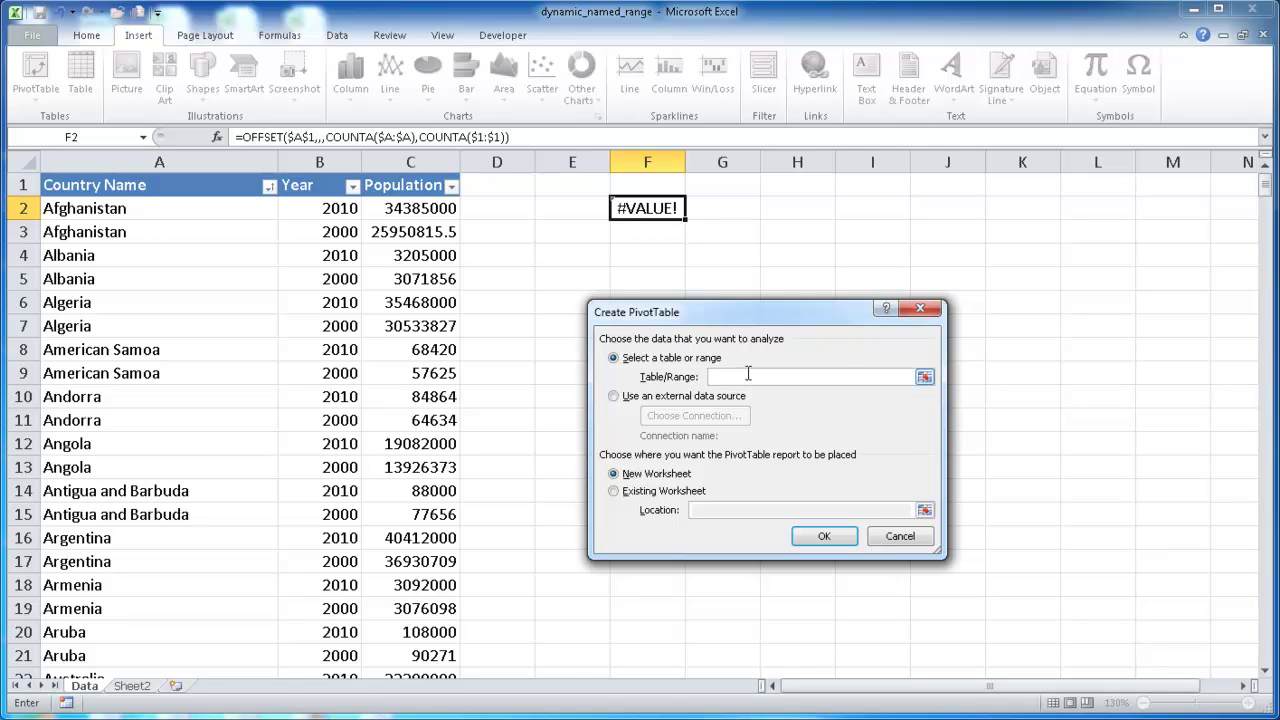
pyautogui.press('F3')
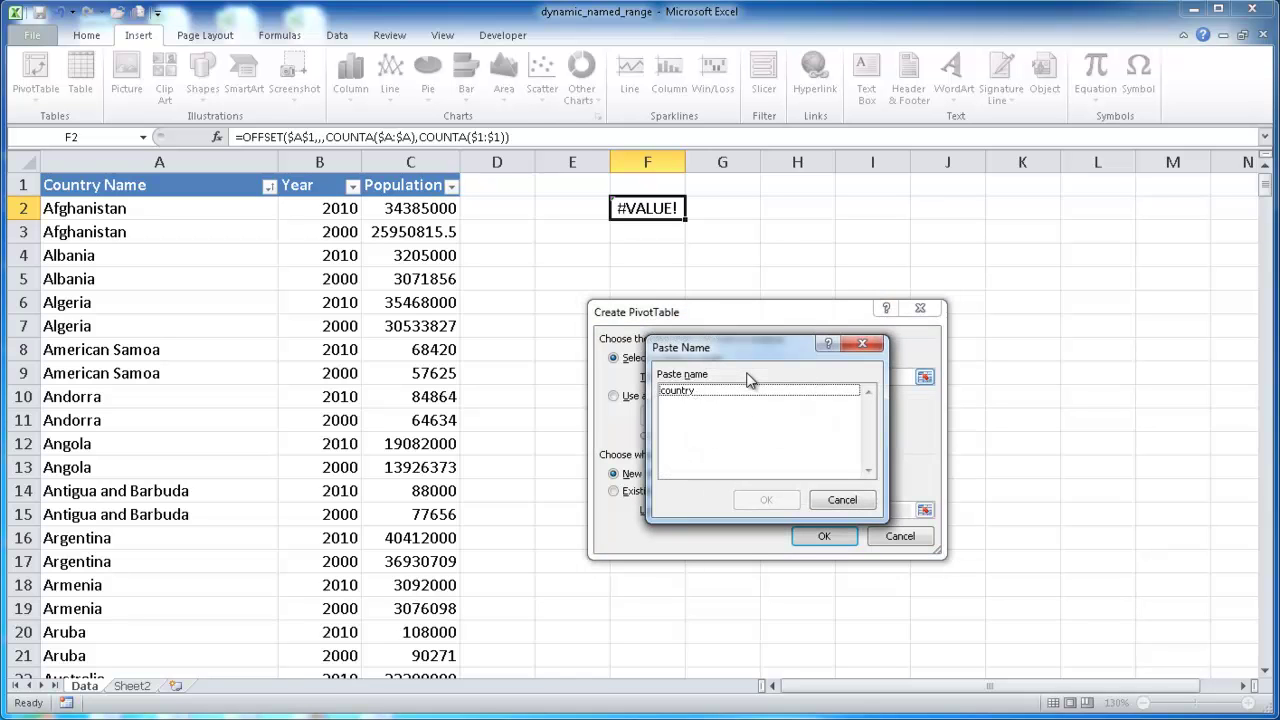
pyautogui.moveTo(722, 347); pyautogui.dragTo(746, 318)
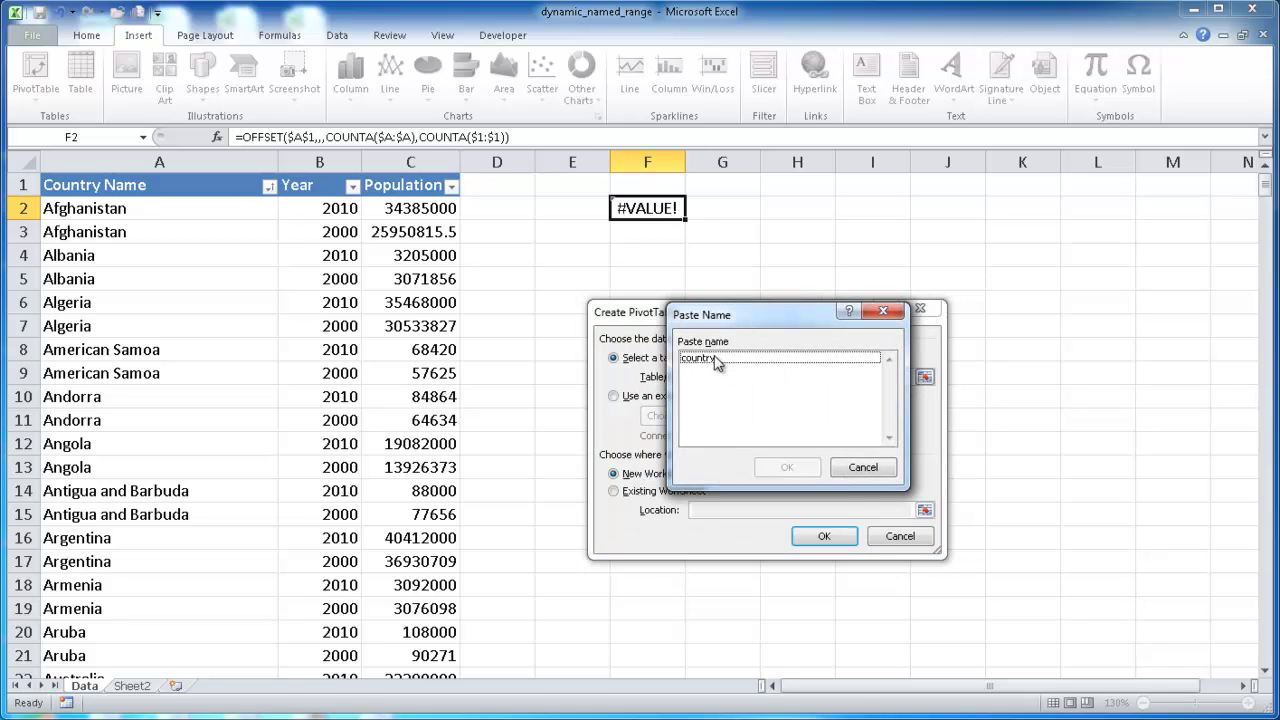
pyautogui.click(715, 360)
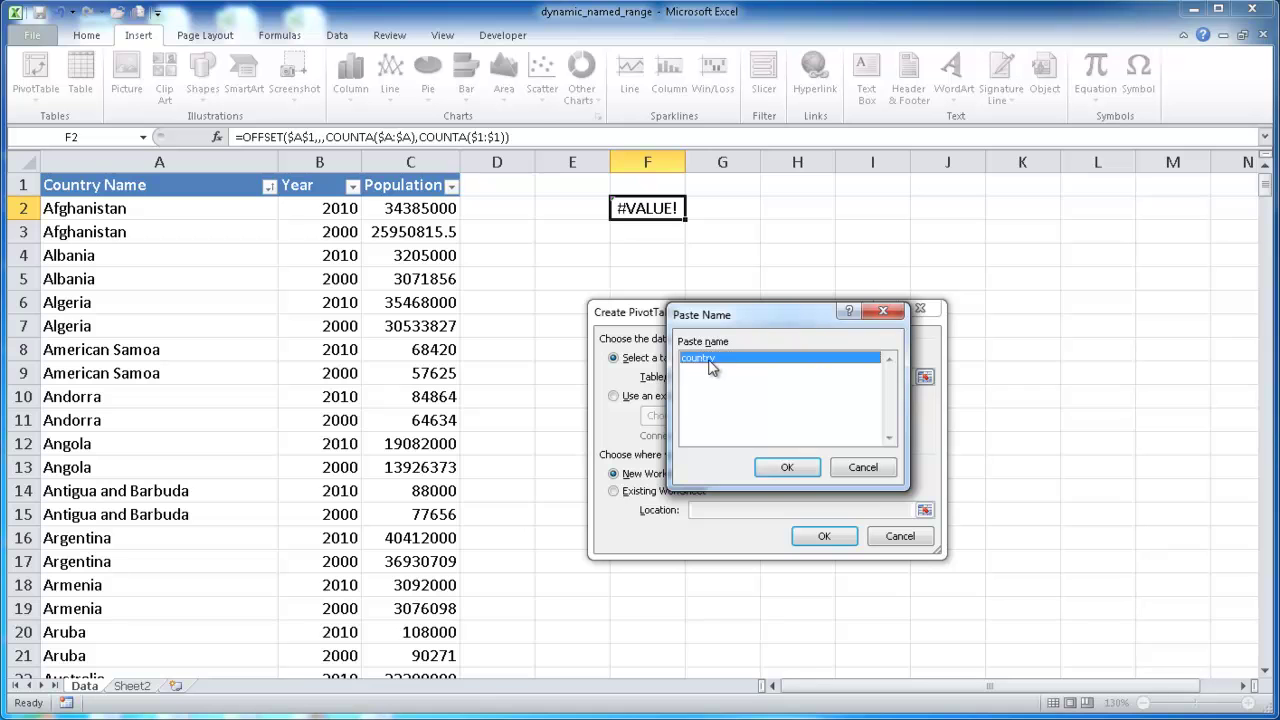
pyautogui.click(787, 467)
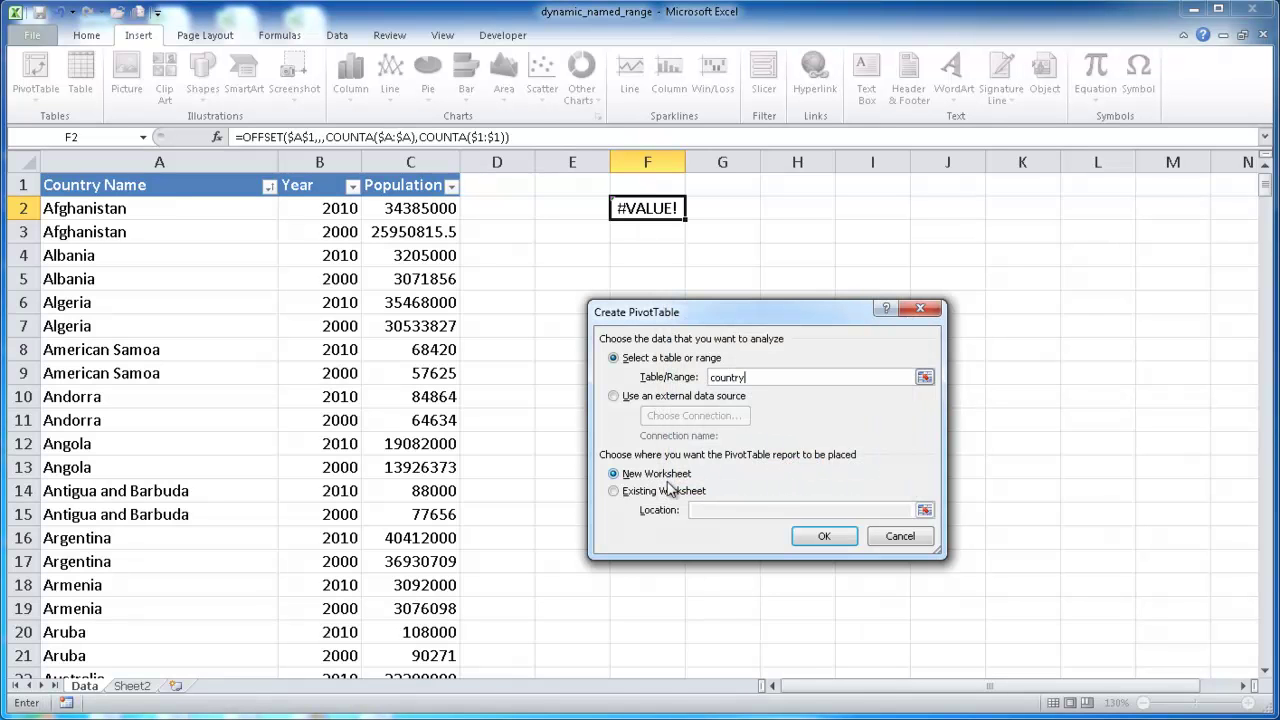
pyautogui.click(824, 536)
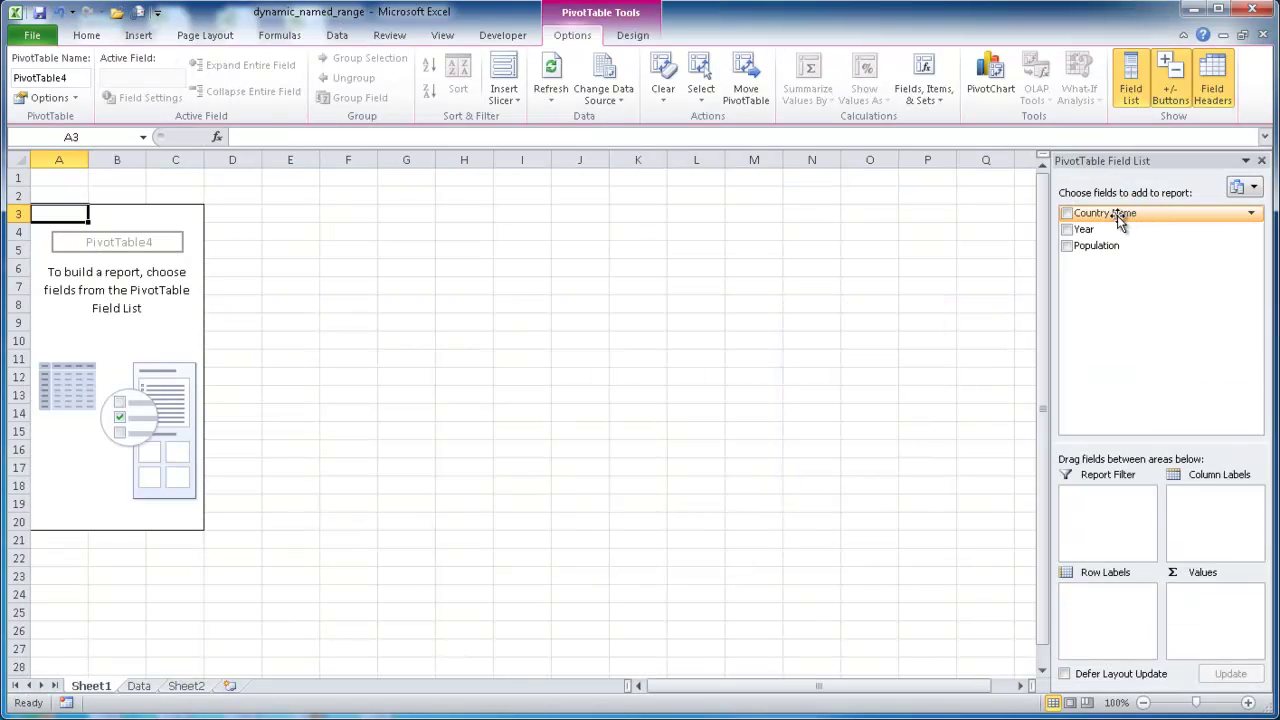
# Lay out the PivotTable with Country Name as row labels, Year as column labels and Population as values.
pyautogui.moveTo(1117, 215); pyautogui.dragTo(1110, 628)
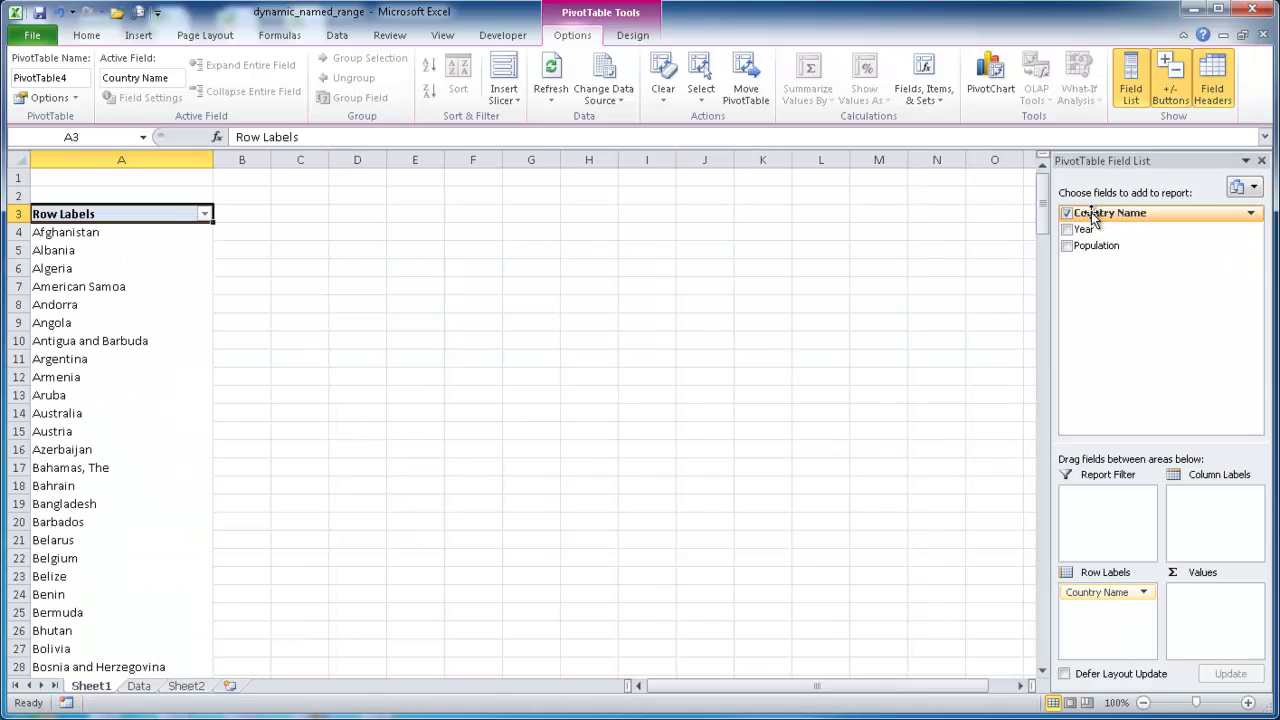
pyautogui.moveTo(1083, 229); pyautogui.dragTo(1204, 503)
pyautogui.moveTo(1100, 245); pyautogui.dragTo(1175, 615)
# Change the PivotTable's Population value field to be summarized by Sum.
pyautogui.click(1203, 593)
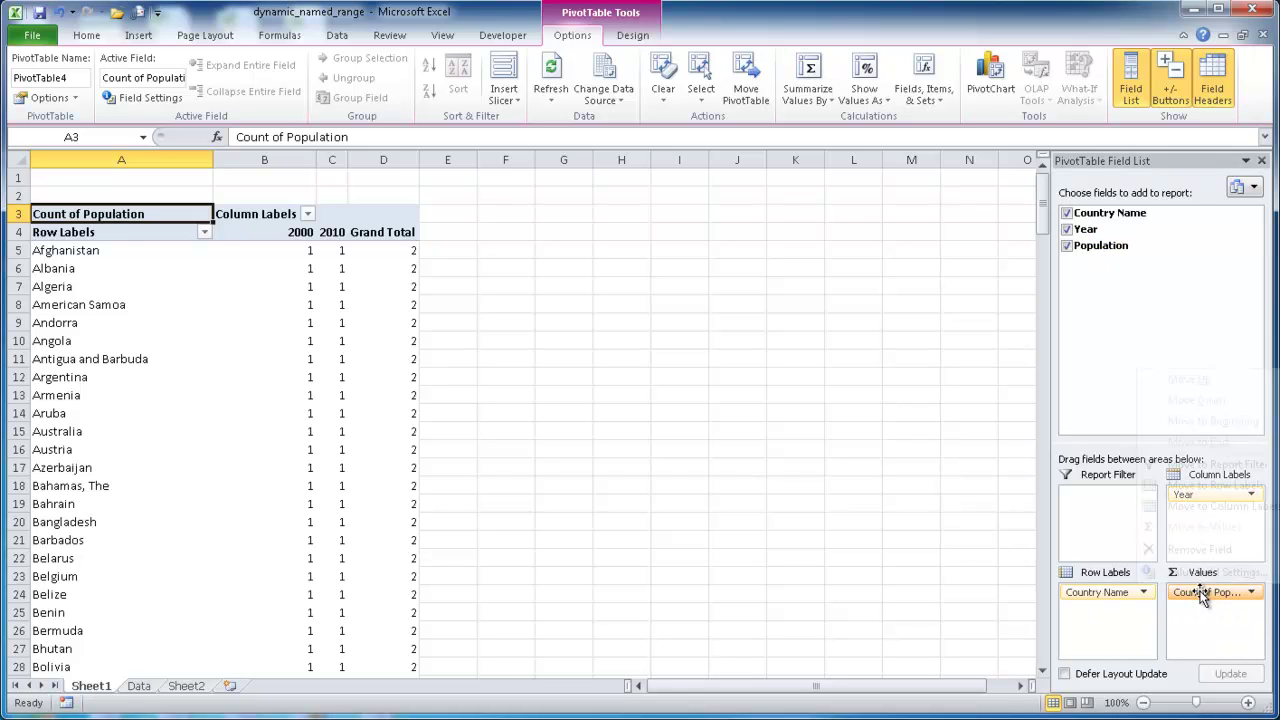
pyautogui.click(1208, 574)
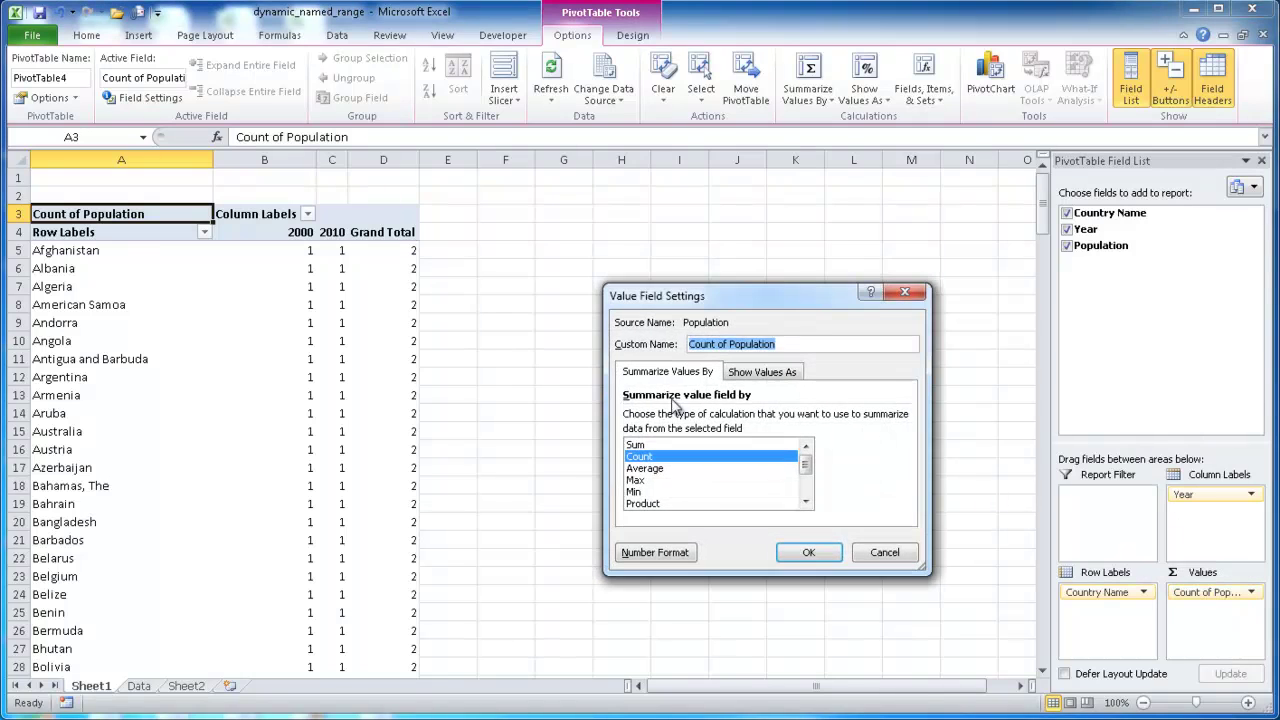
pyautogui.click(649, 445)
pyautogui.click(808, 553)
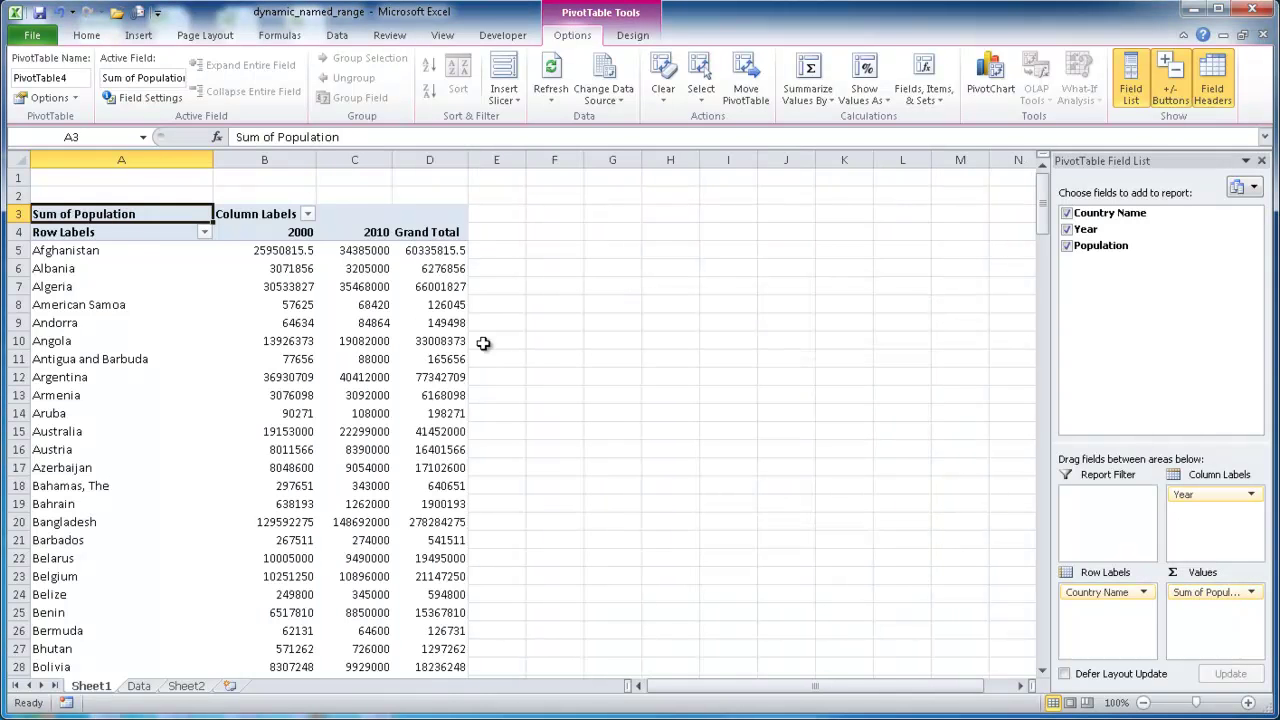
# Turn off the PivotTable's grand totals for both rows and columns.
pyautogui.click(428, 247)
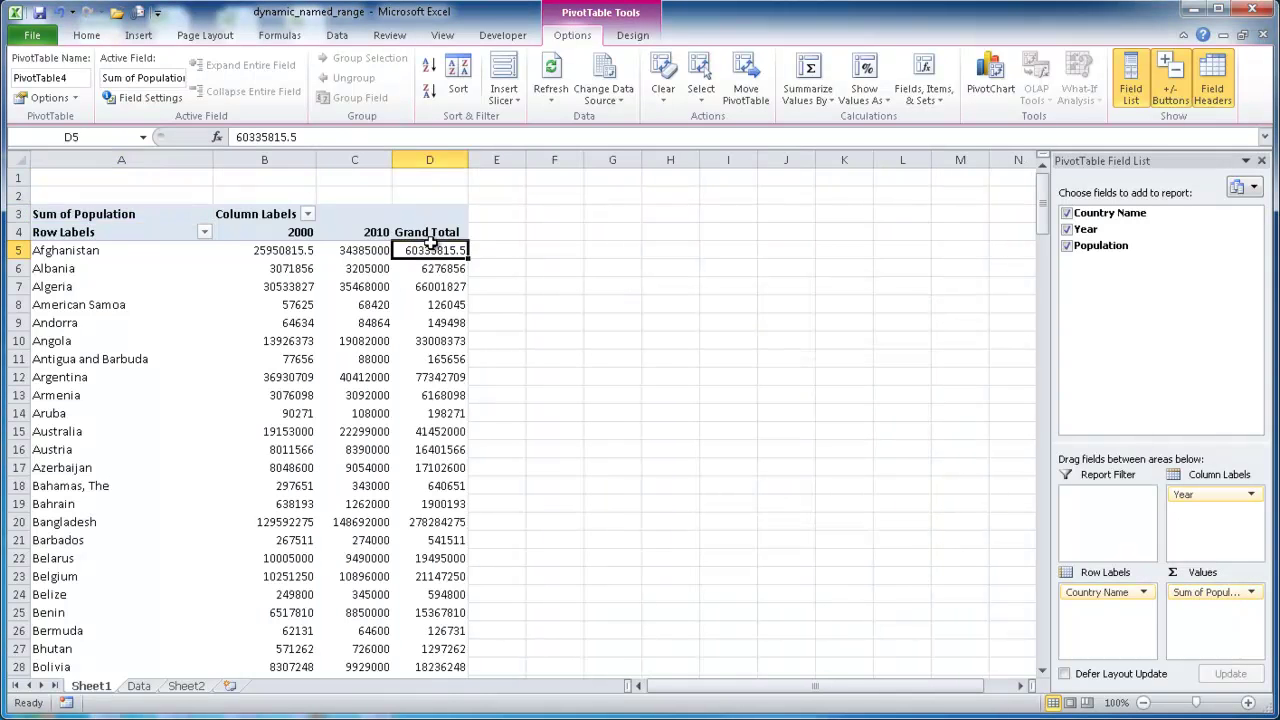
pyautogui.click(632, 36)
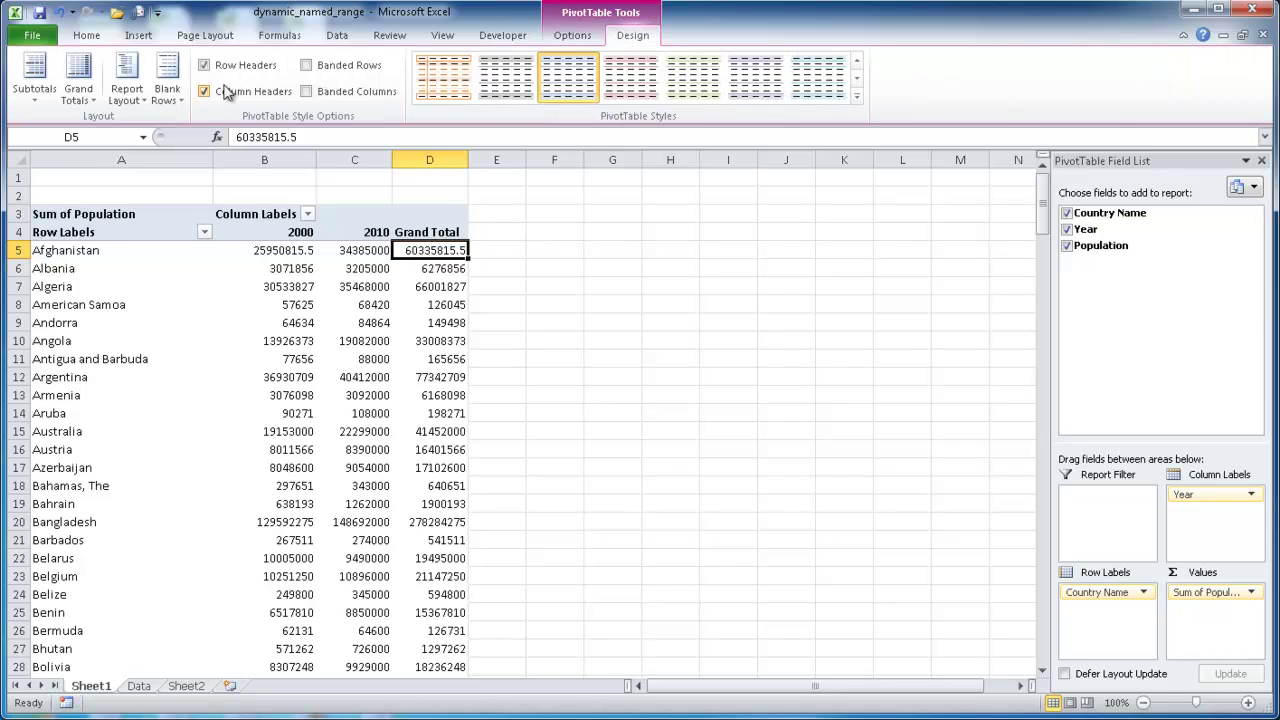
pyautogui.click(78, 78)
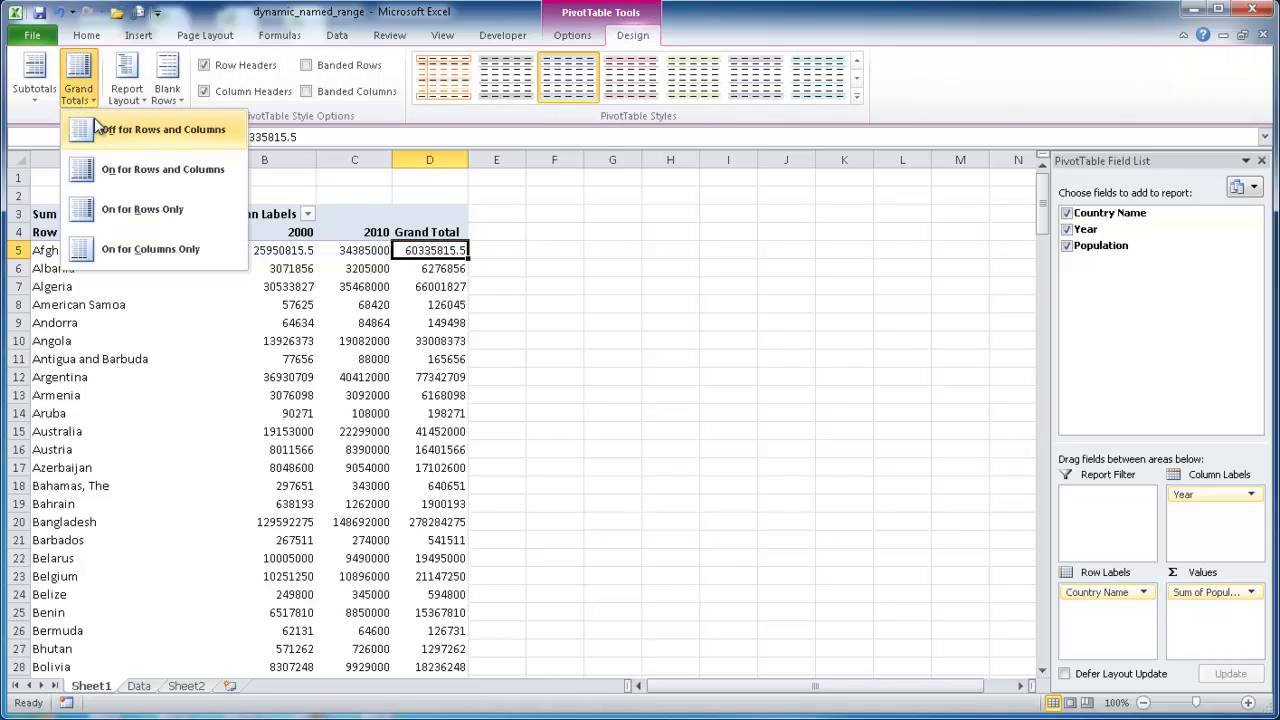
pyautogui.click(138, 168)
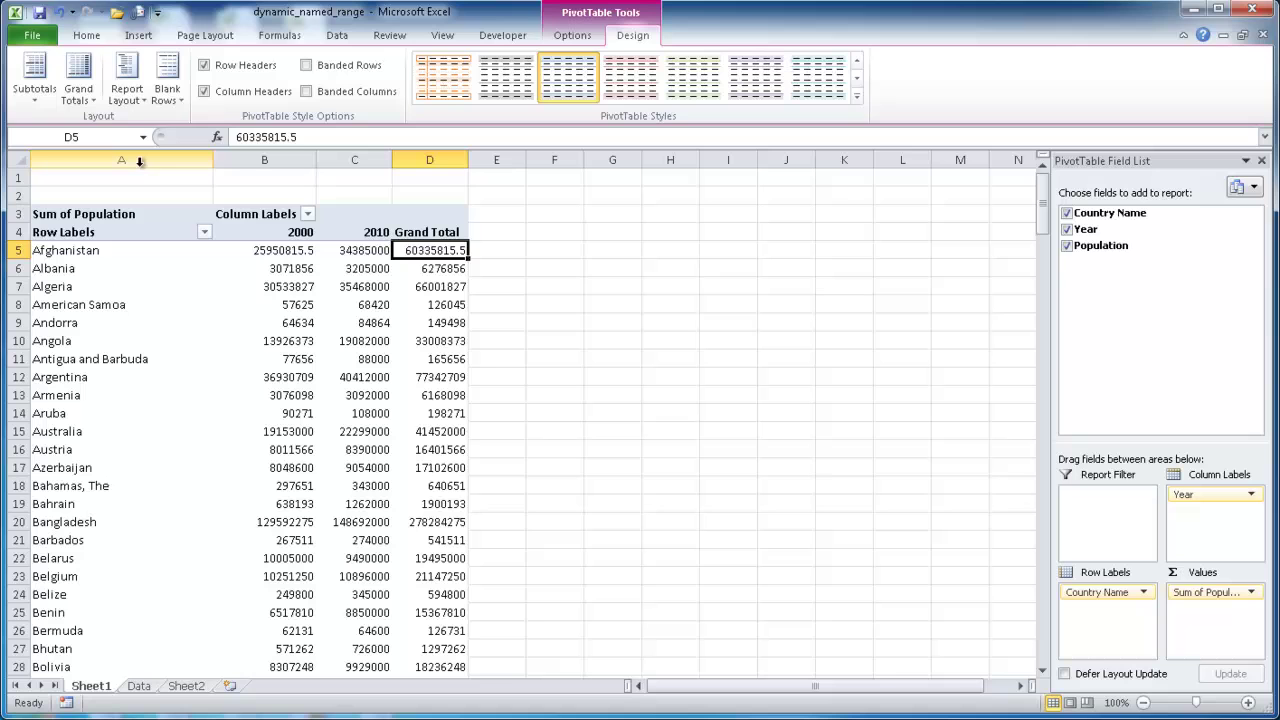
pyautogui.click(126, 90)
pyautogui.click(82, 92)
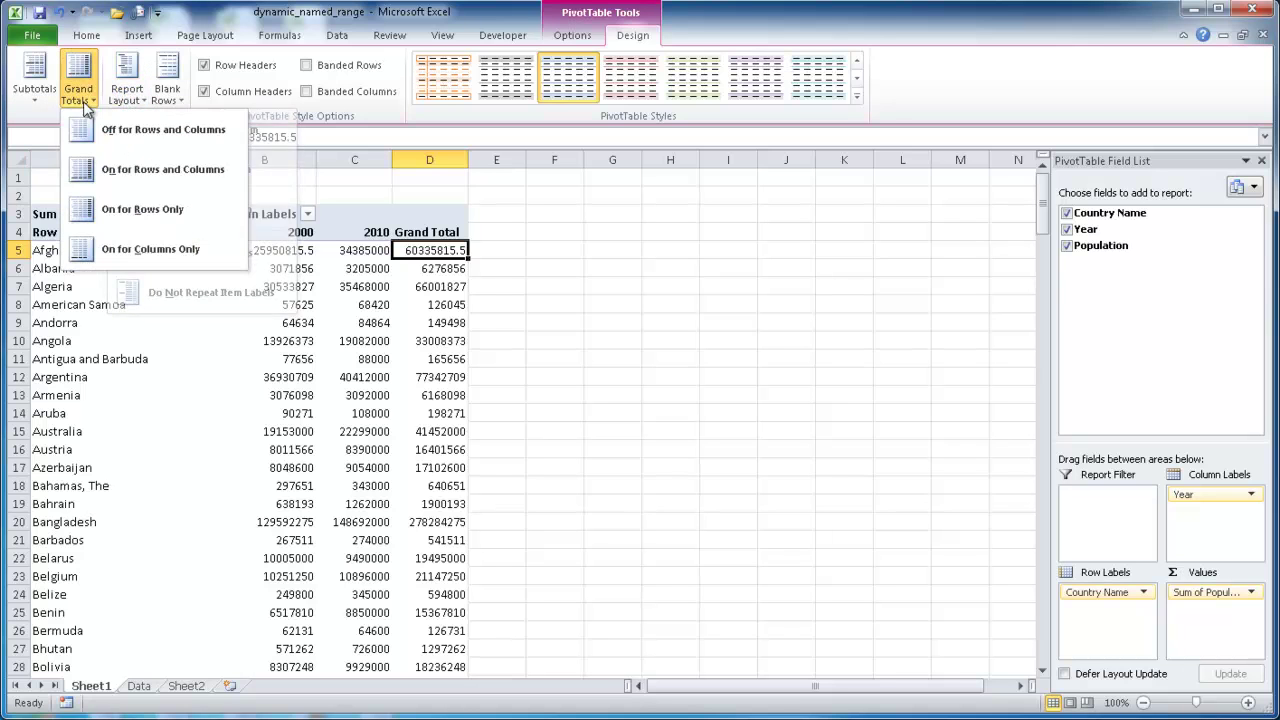
pyautogui.click(145, 140)
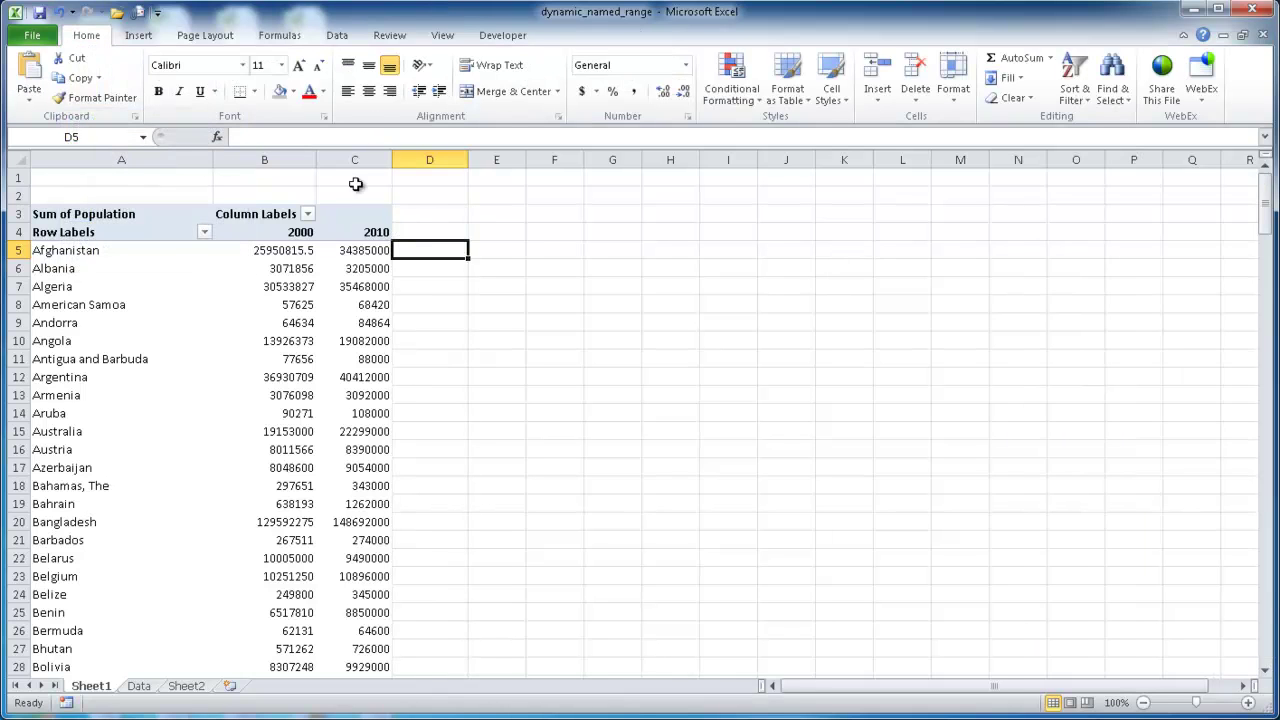
pyautogui.click(204, 234)
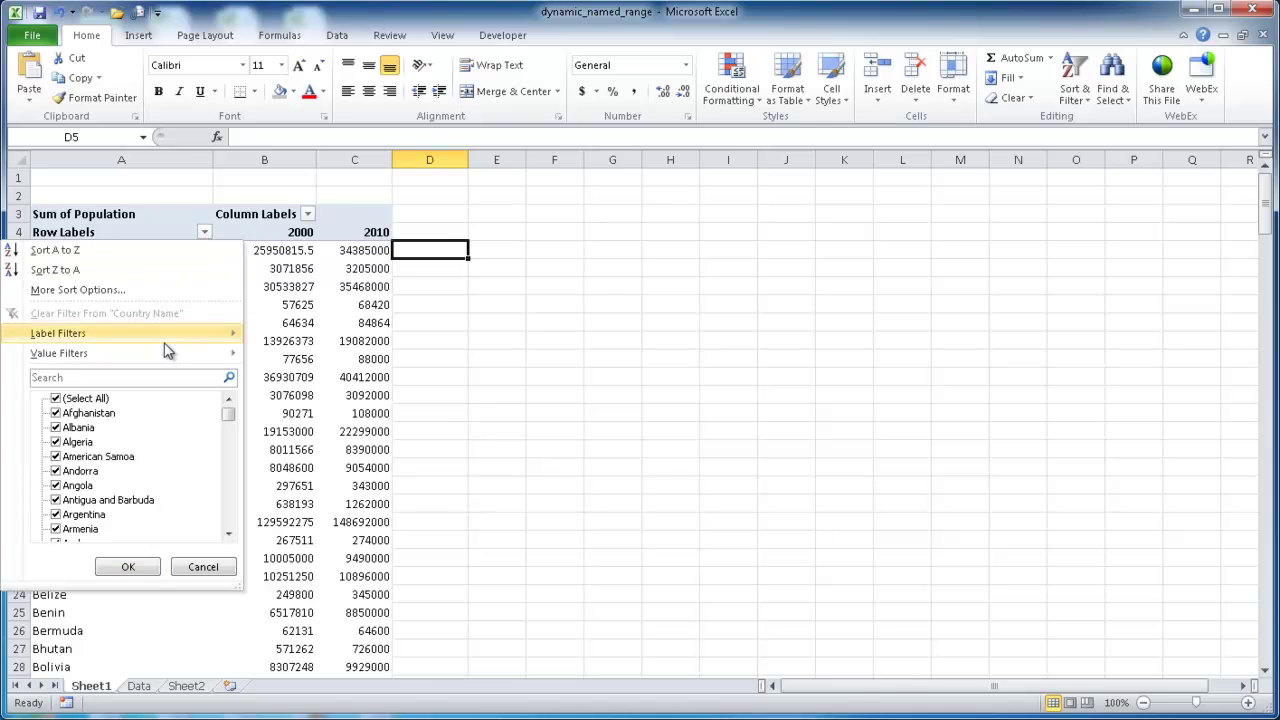
pyautogui.click(287, 266)
pyautogui.moveTo(1265, 200); pyautogui.dragTo(1262, 172)
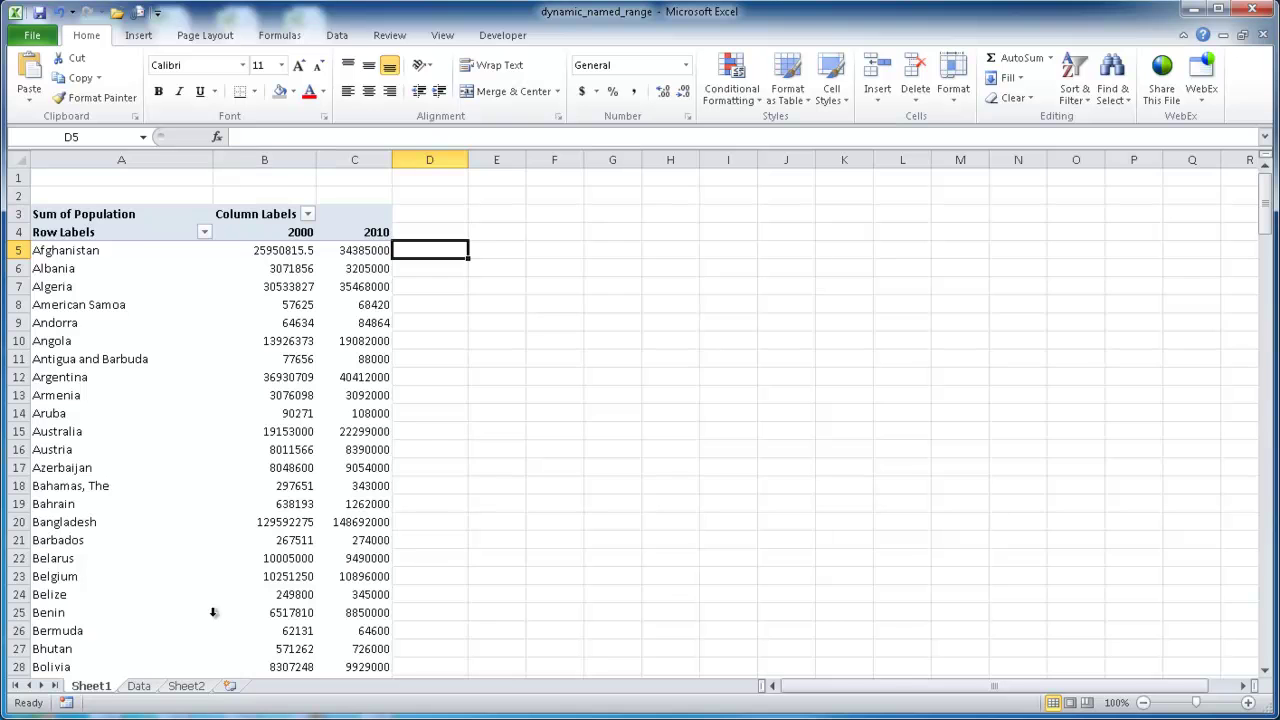
# Add the column header Over 100M in D1 of the Data sheet and fit column D's width to it.
pyautogui.click(138, 686)
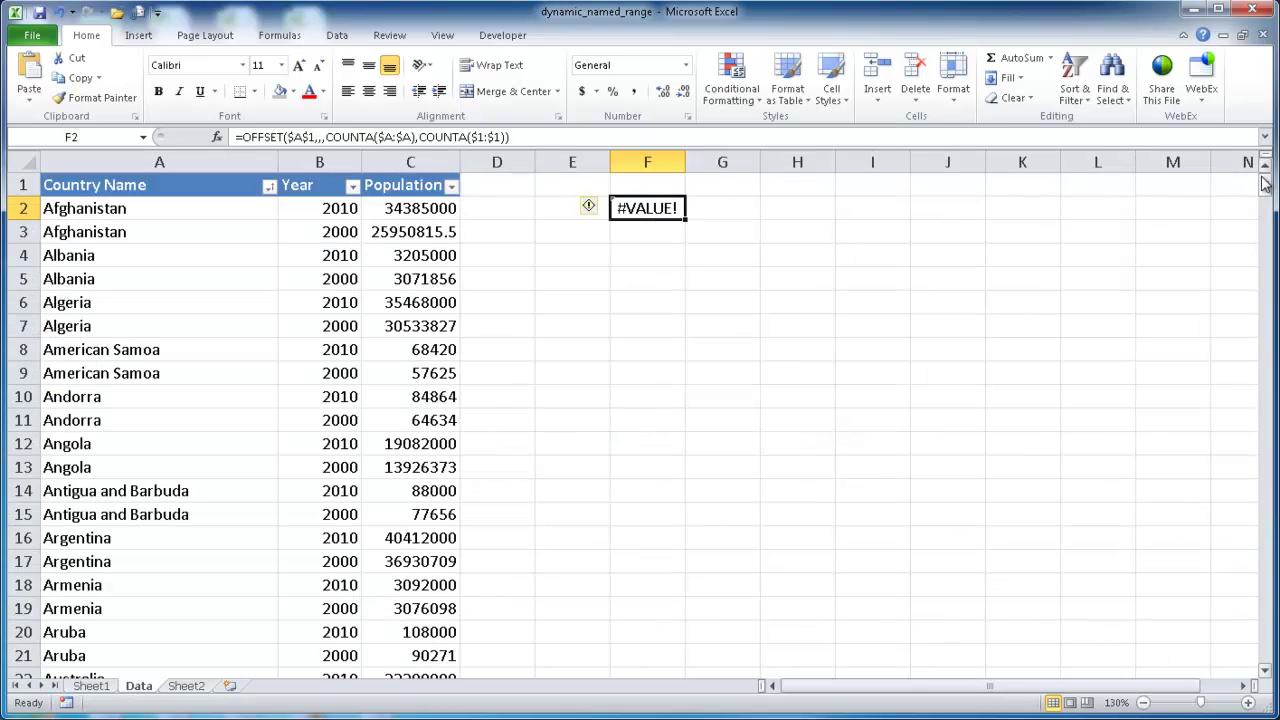
pyautogui.moveTo(1265, 180)
pyautogui.mouseDown()
pyautogui.moveTo(1268, 366)
pyautogui.moveTo(1264, 175)
pyautogui.mouseUp()
pyautogui.click(492, 186)
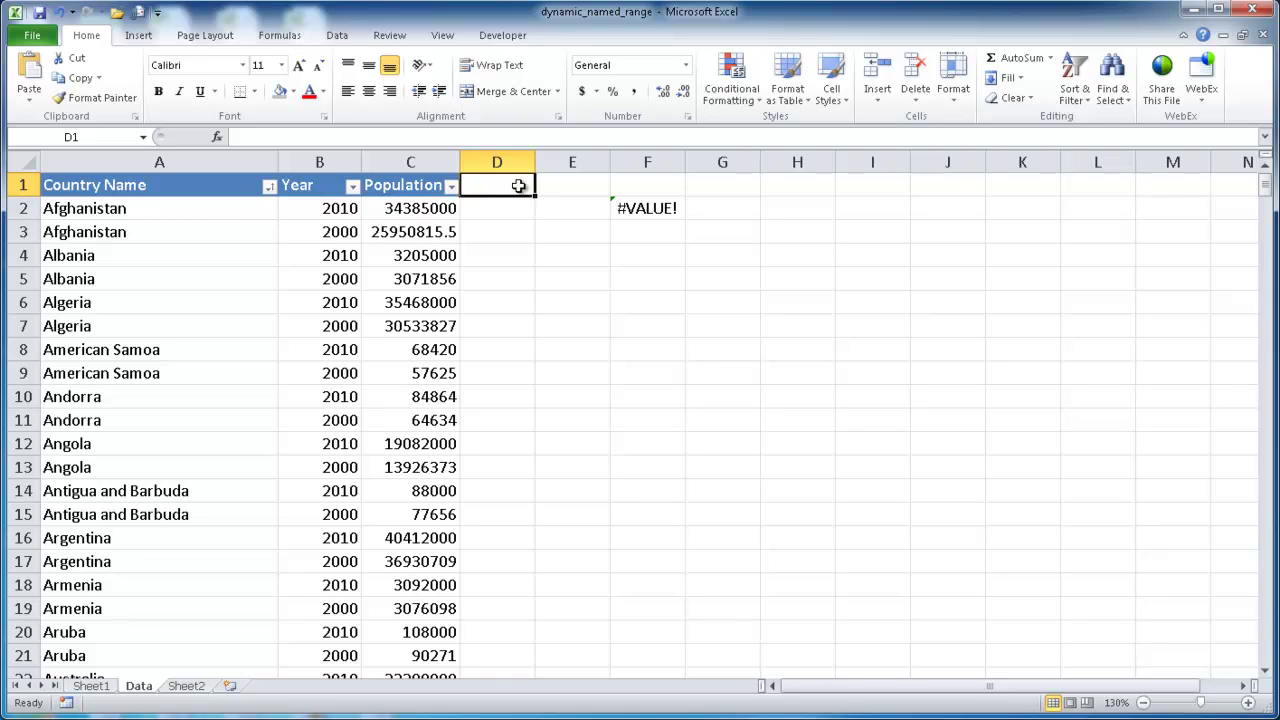
pyautogui.write('Over 100M')
pyautogui.press('Return')
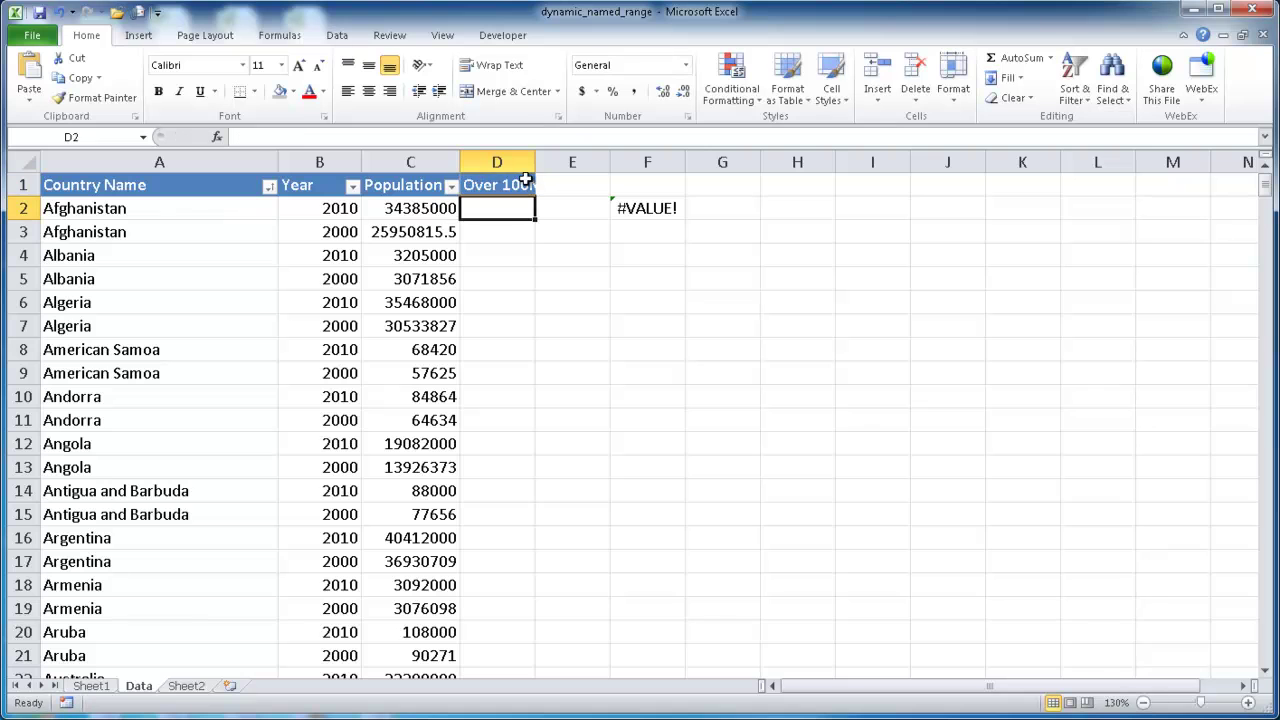
pyautogui.doubleClick(534, 163)
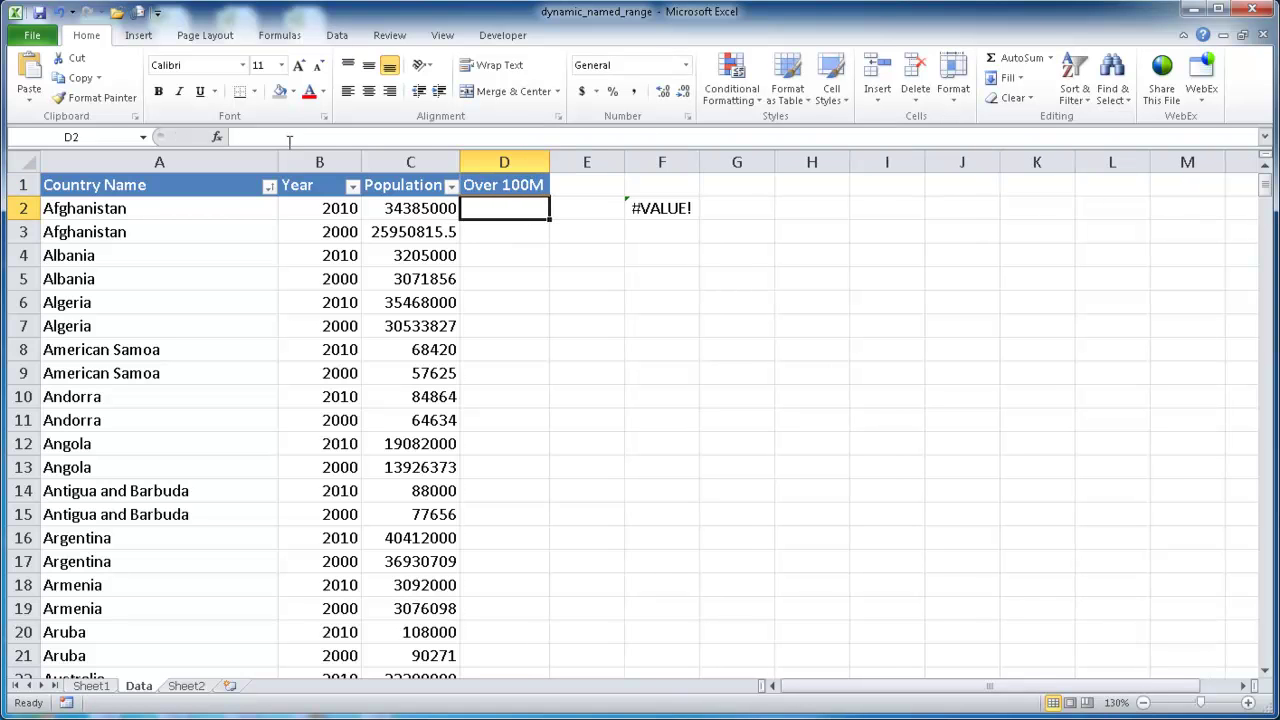
# Enter the formula =IF(C2>100000000,"Over 100M","Under 100M") in D2 of the Data sheet.
pyautogui.click(260, 134)
pyautogui.write('=')
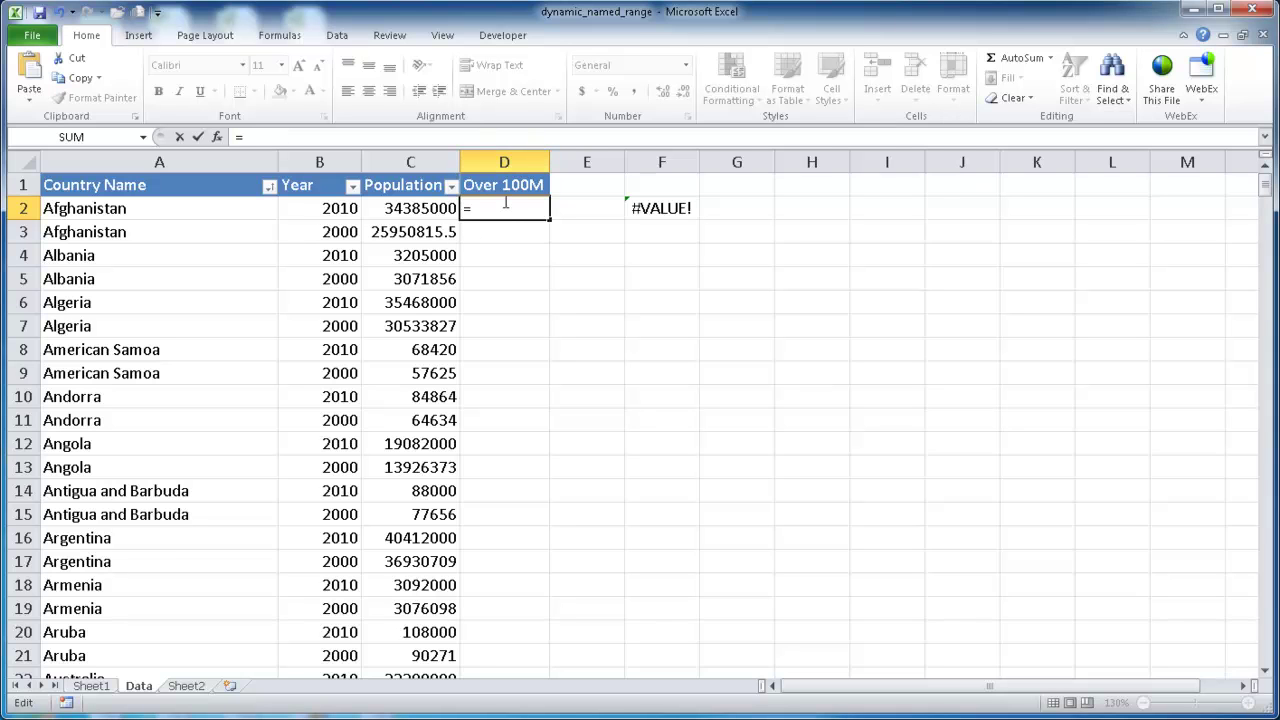
pyautogui.write('if(')
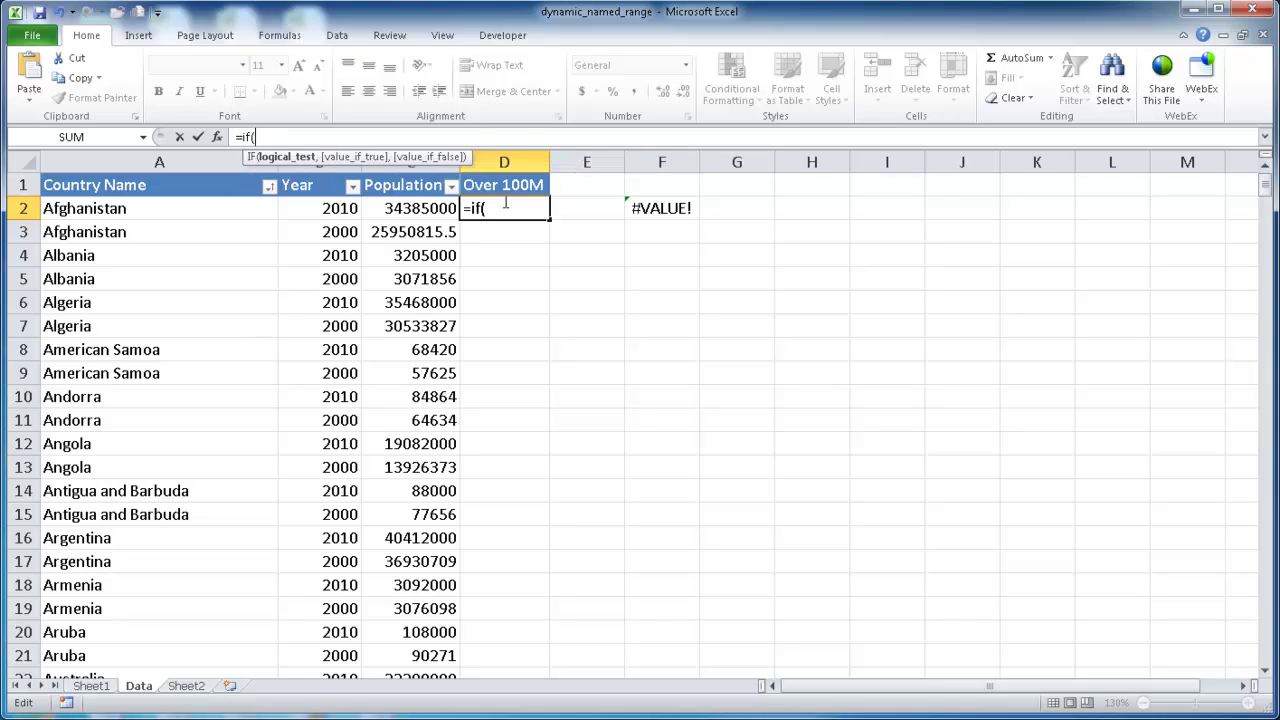
pyautogui.click(408, 208)
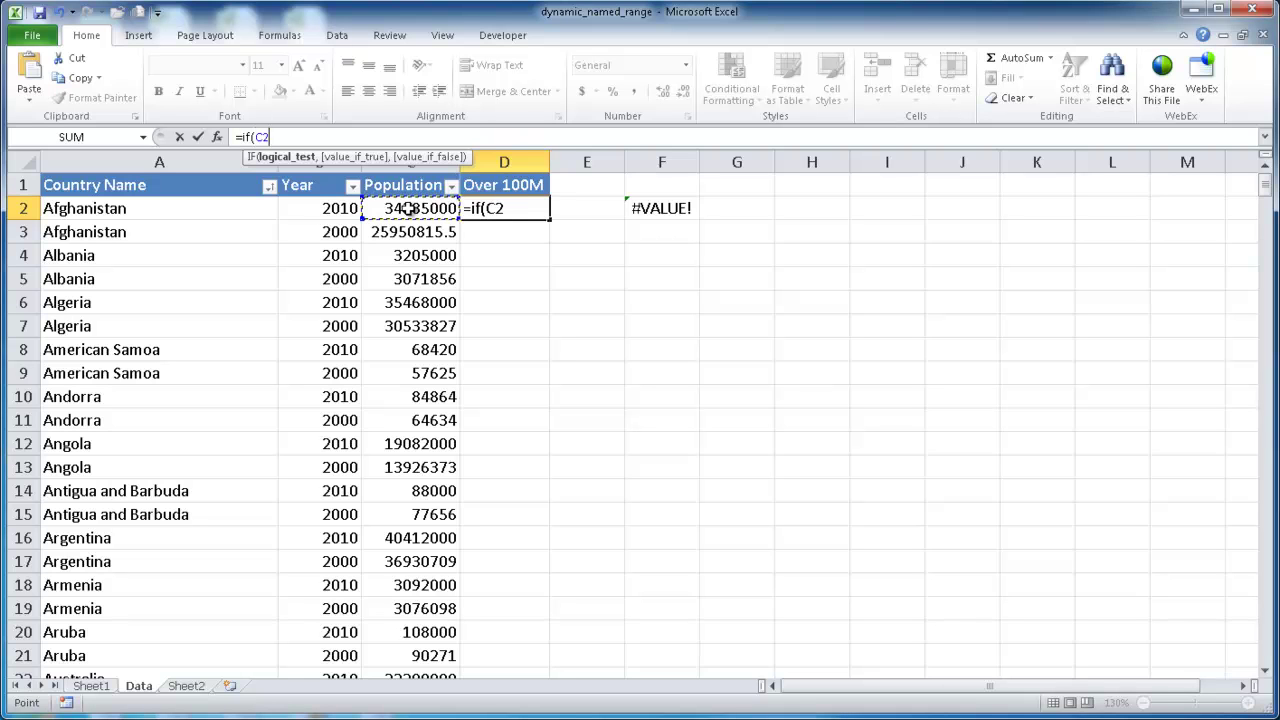
pyautogui.write('>100000000,')
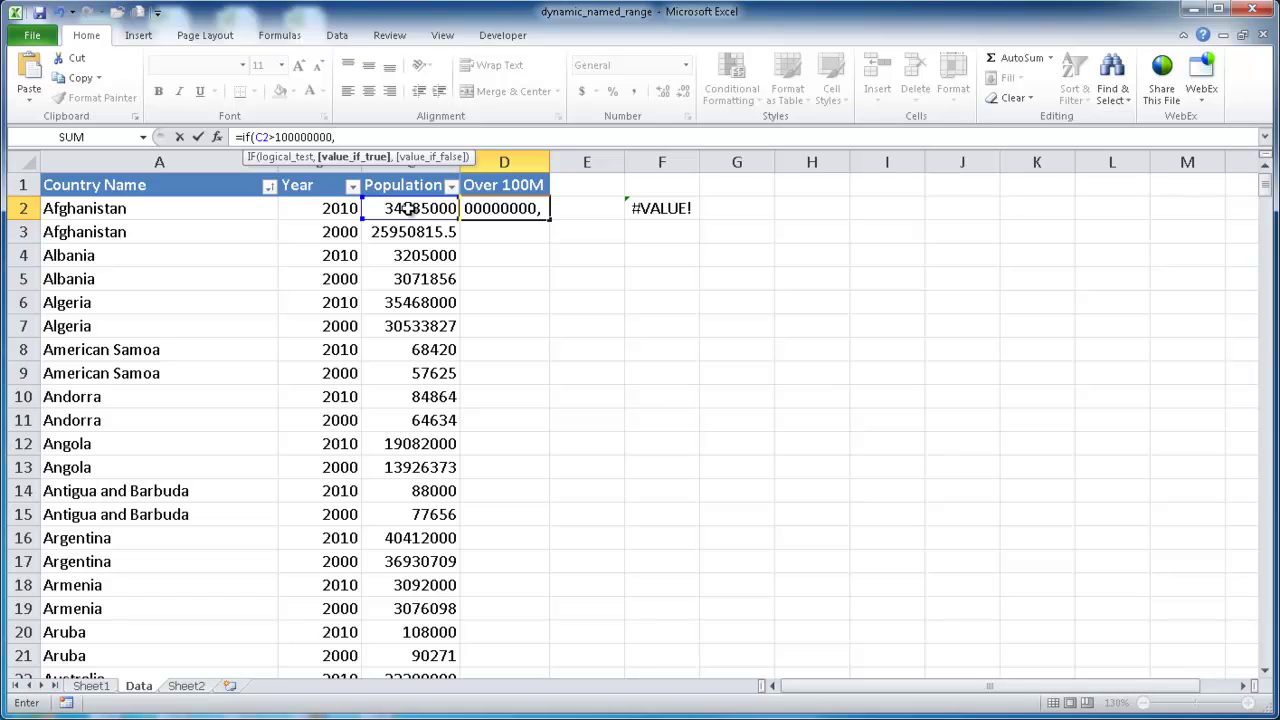
pyautogui.write('"over')
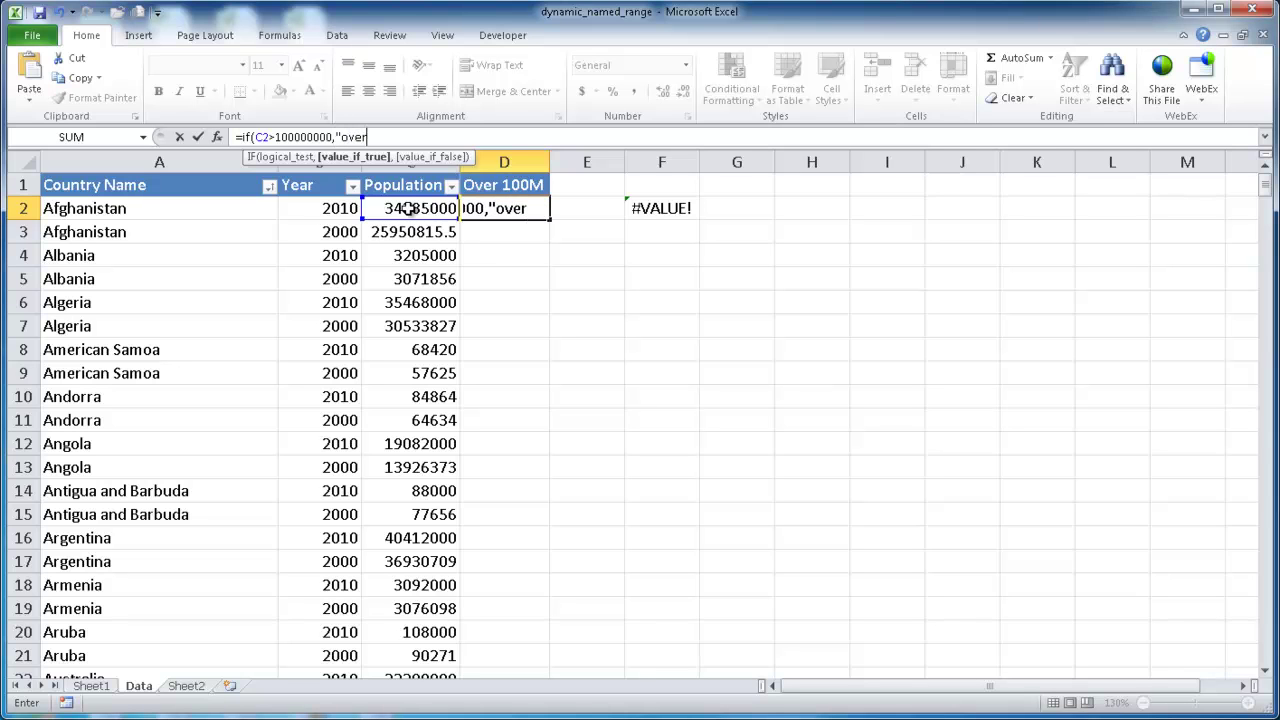
pyautogui.write(' 100M')
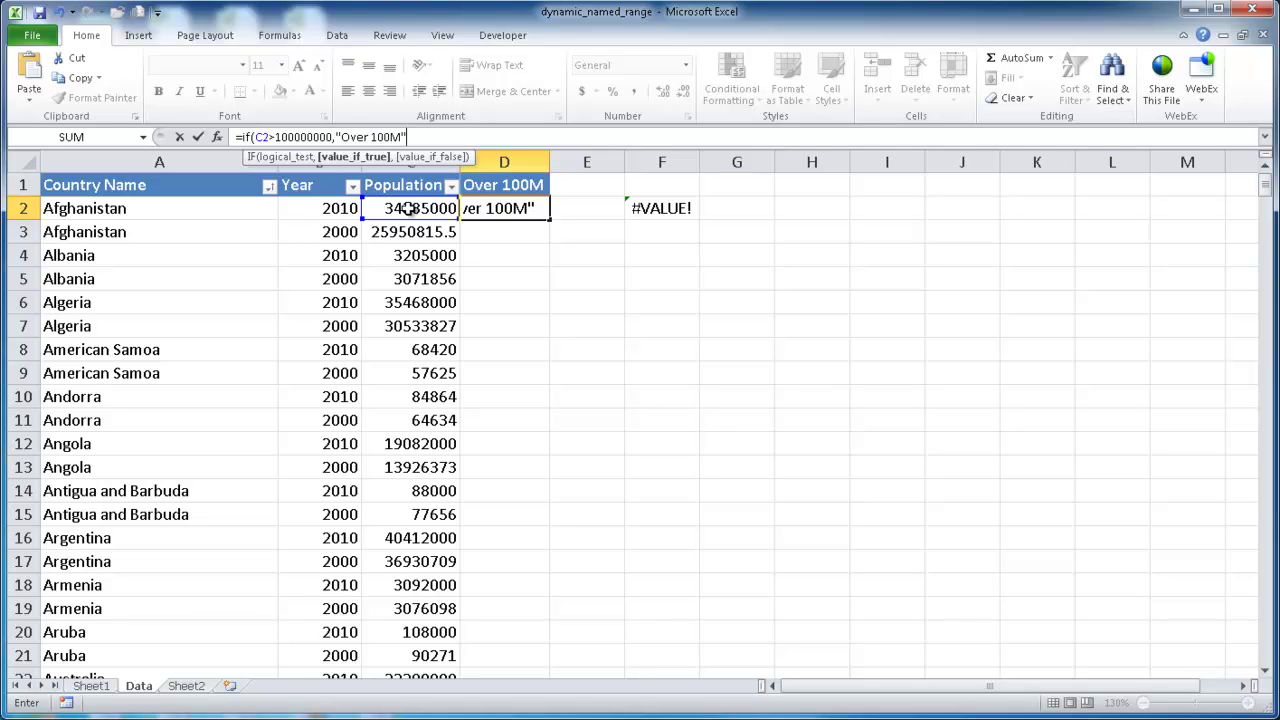
pyautogui.write('",')
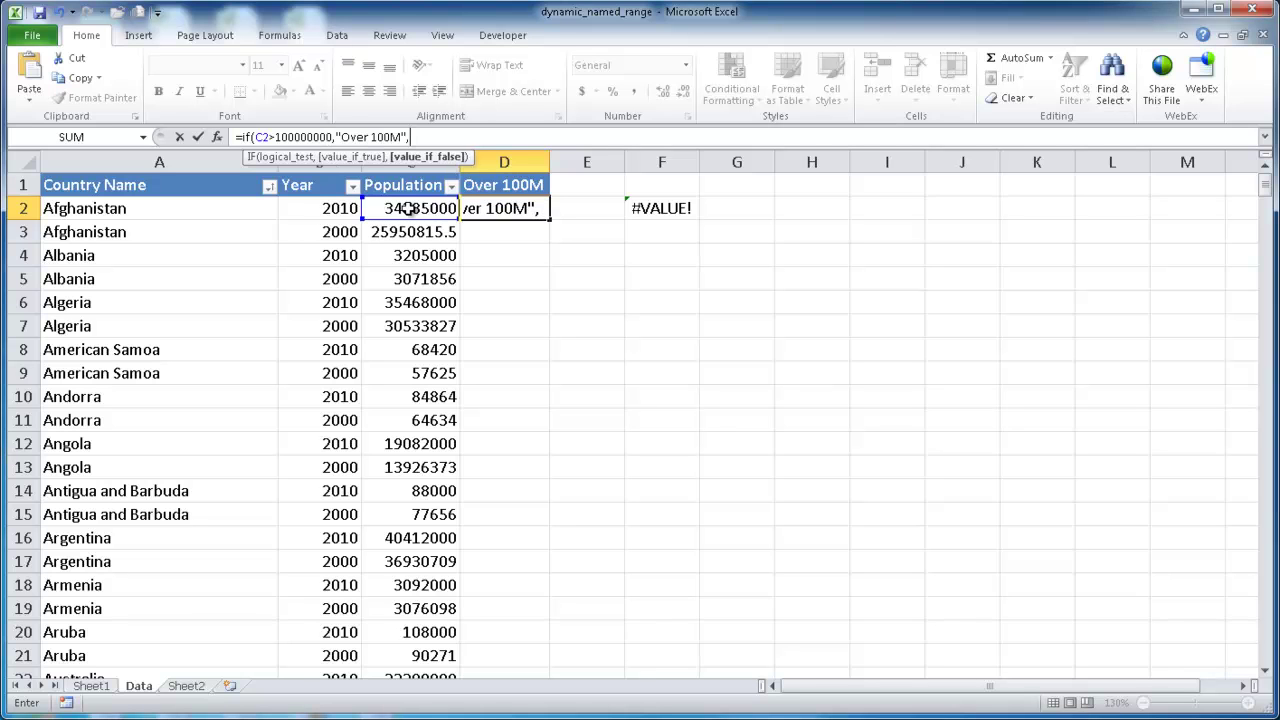
pyautogui.write('"')
pyautogui.write('Unc')
pyautogui.press('BackSpace')
pyautogui.write('der 100M')
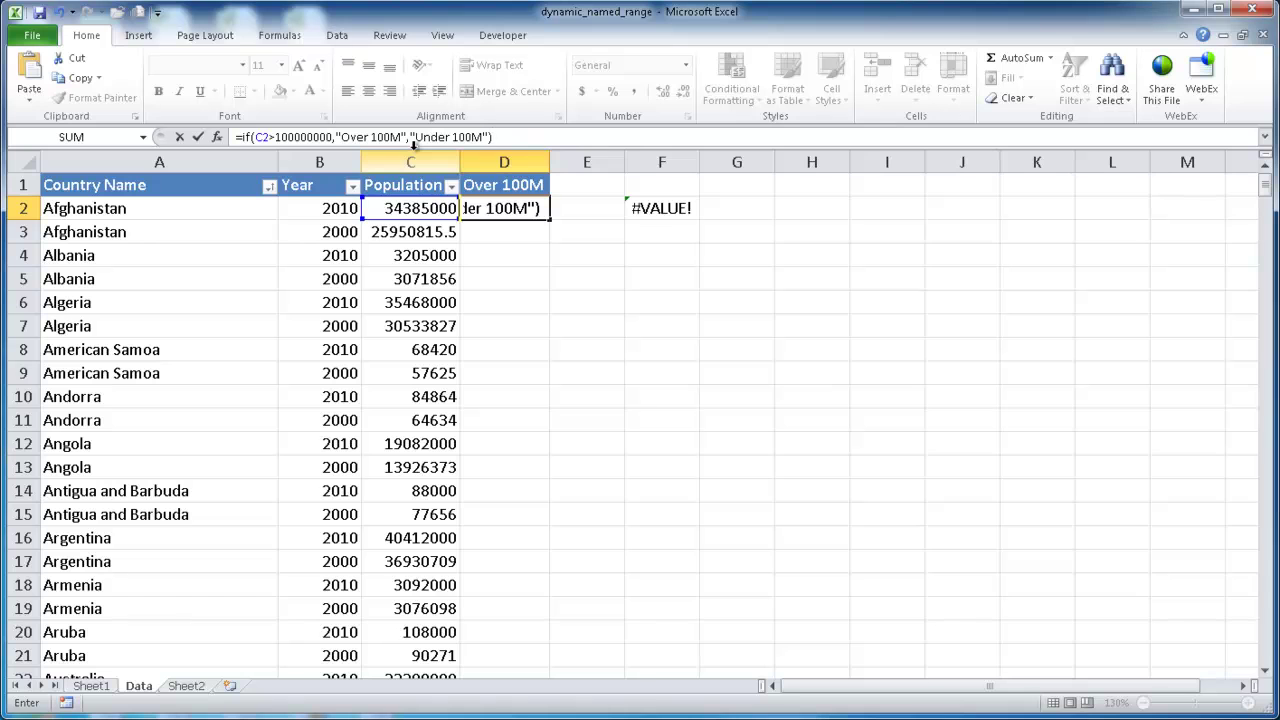
pyautogui.hotkey('ctrl', 'Return')
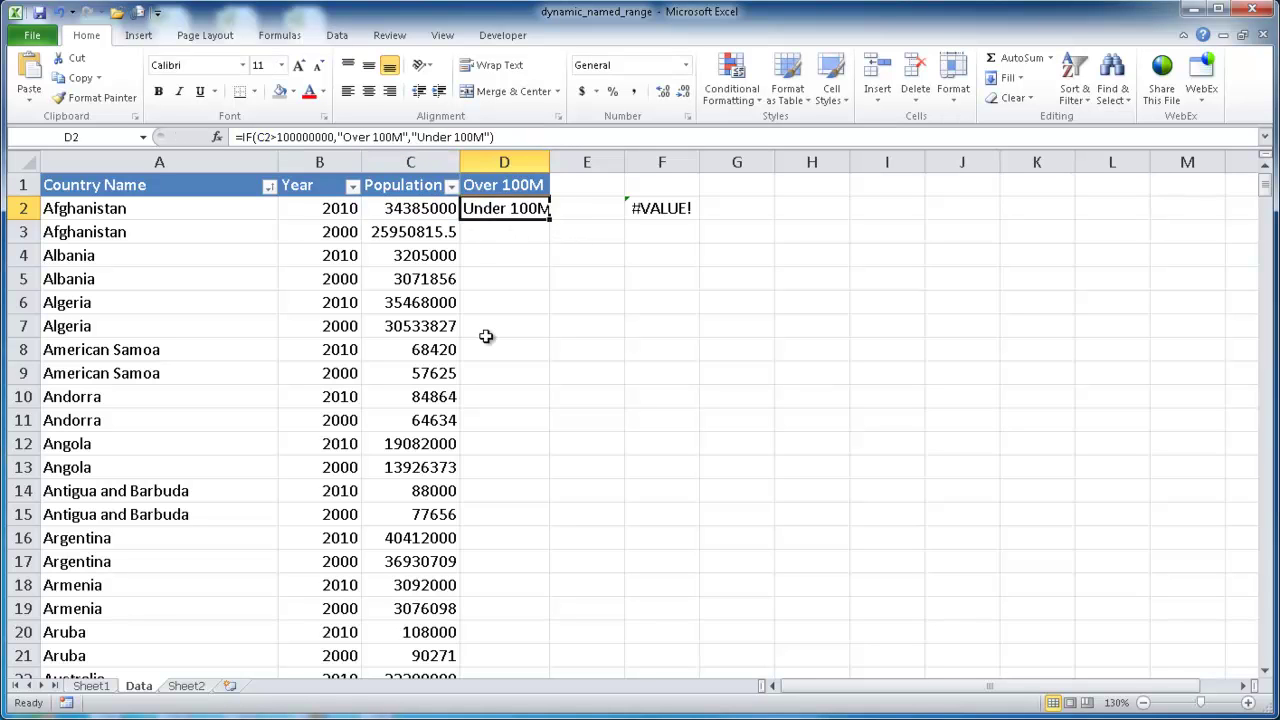
# Fill the D2 formula down through all data rows and fit column D's width to its contents.
pyautogui.doubleClick(549, 222)
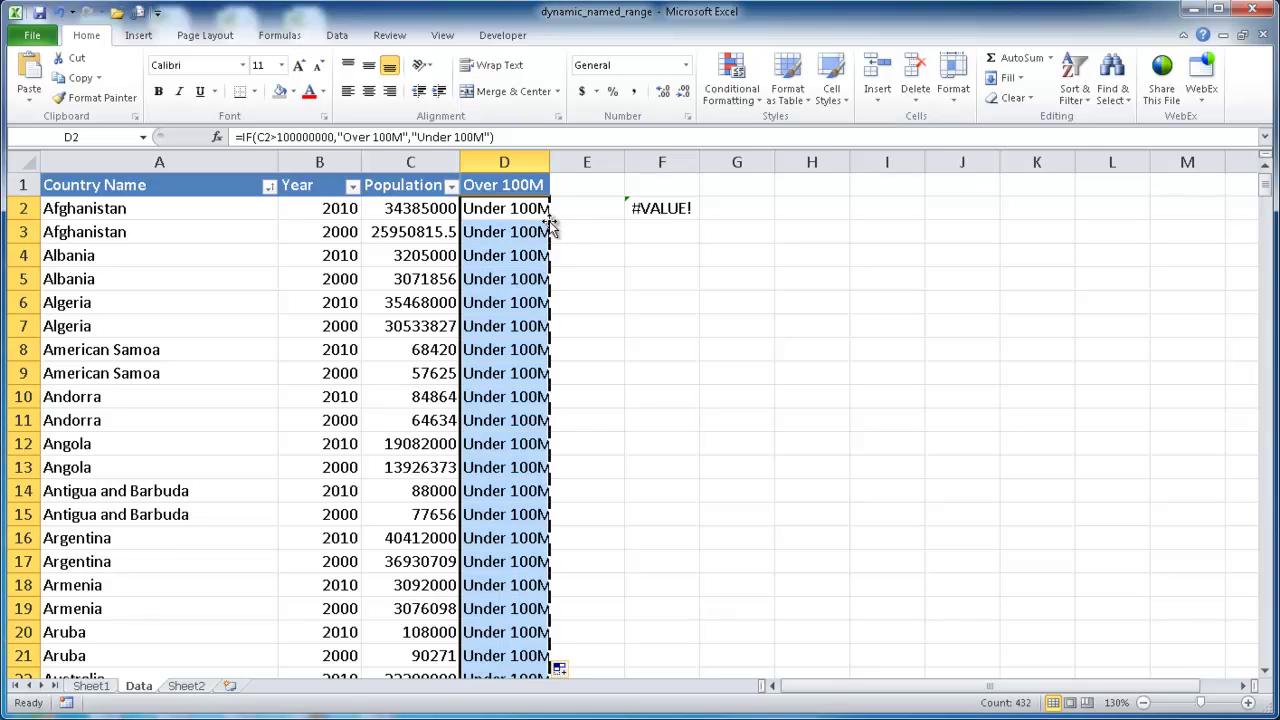
pyautogui.doubleClick(550, 156)
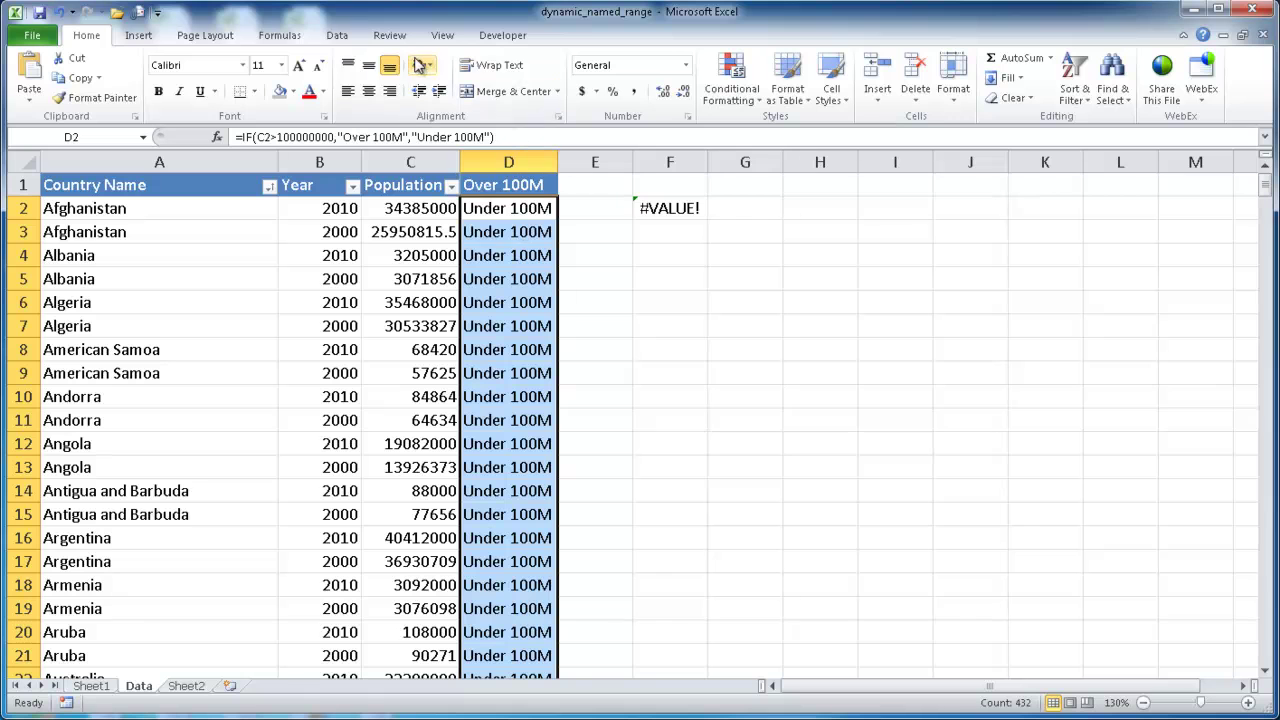
# Check in the Name Manager which columns the country named range covers on the Data sheet.
pyautogui.click(280, 35)
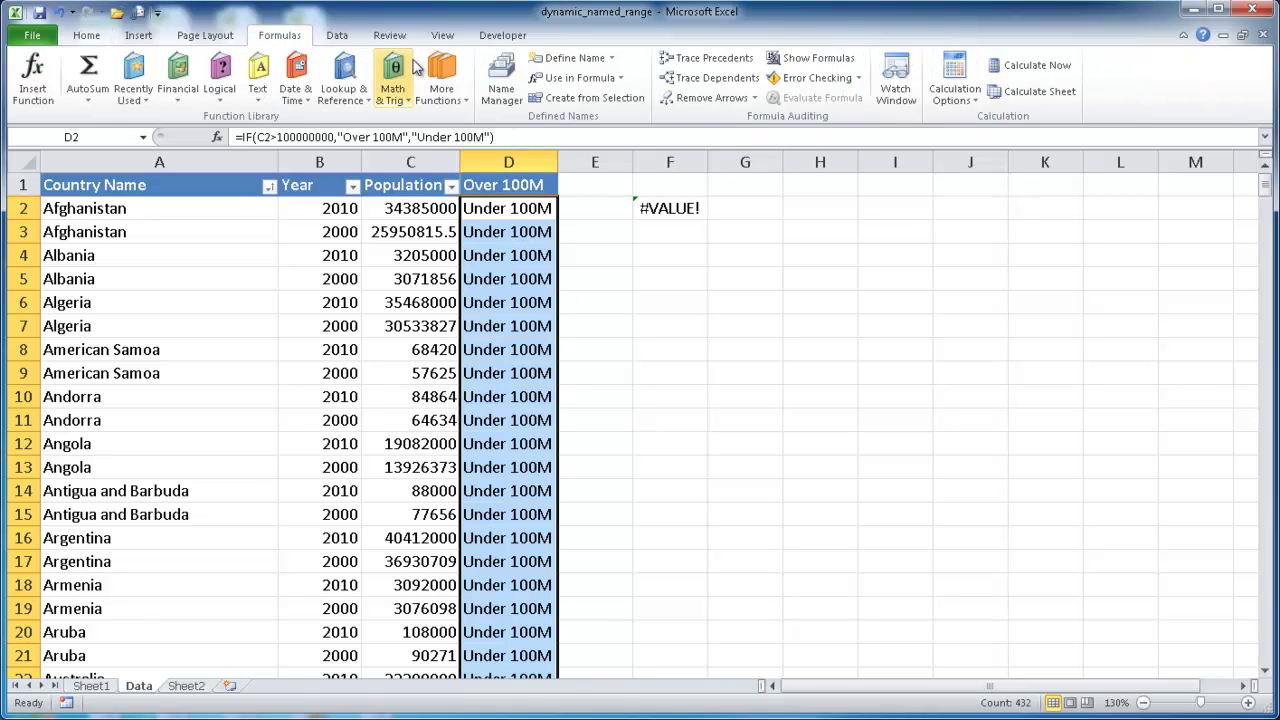
pyautogui.click(501, 80)
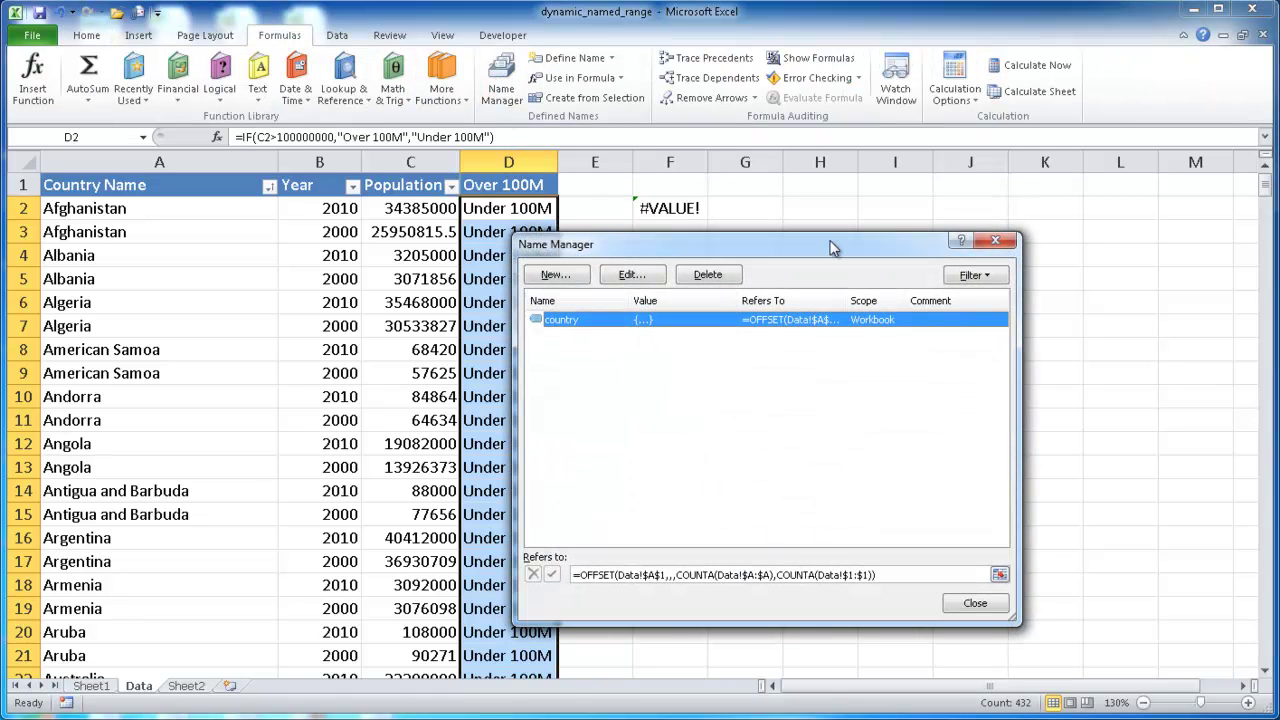
pyautogui.moveTo(830, 248); pyautogui.dragTo(984, 189)
pyautogui.click(963, 514)
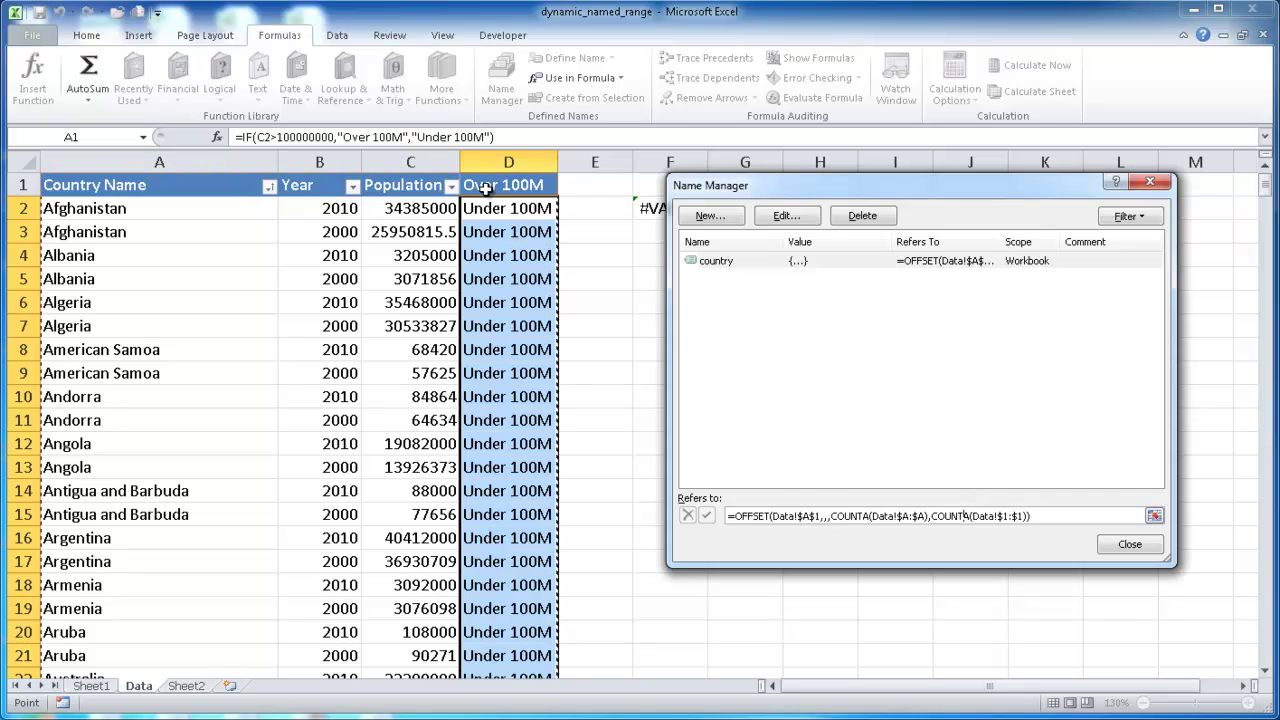
pyautogui.click(1128, 543)
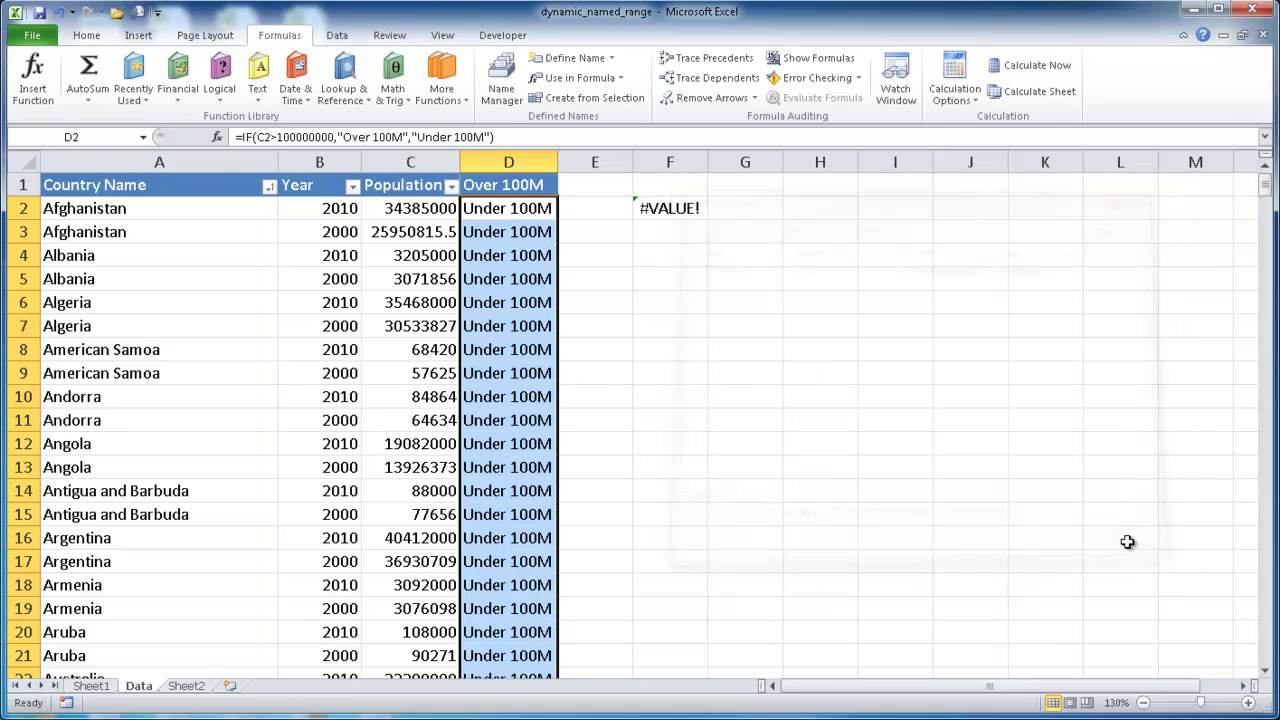
# Check the data source of the PivotTable on Sheet1, keeping country as its table range.
pyautogui.click(100, 688)
pyautogui.click(270, 292)
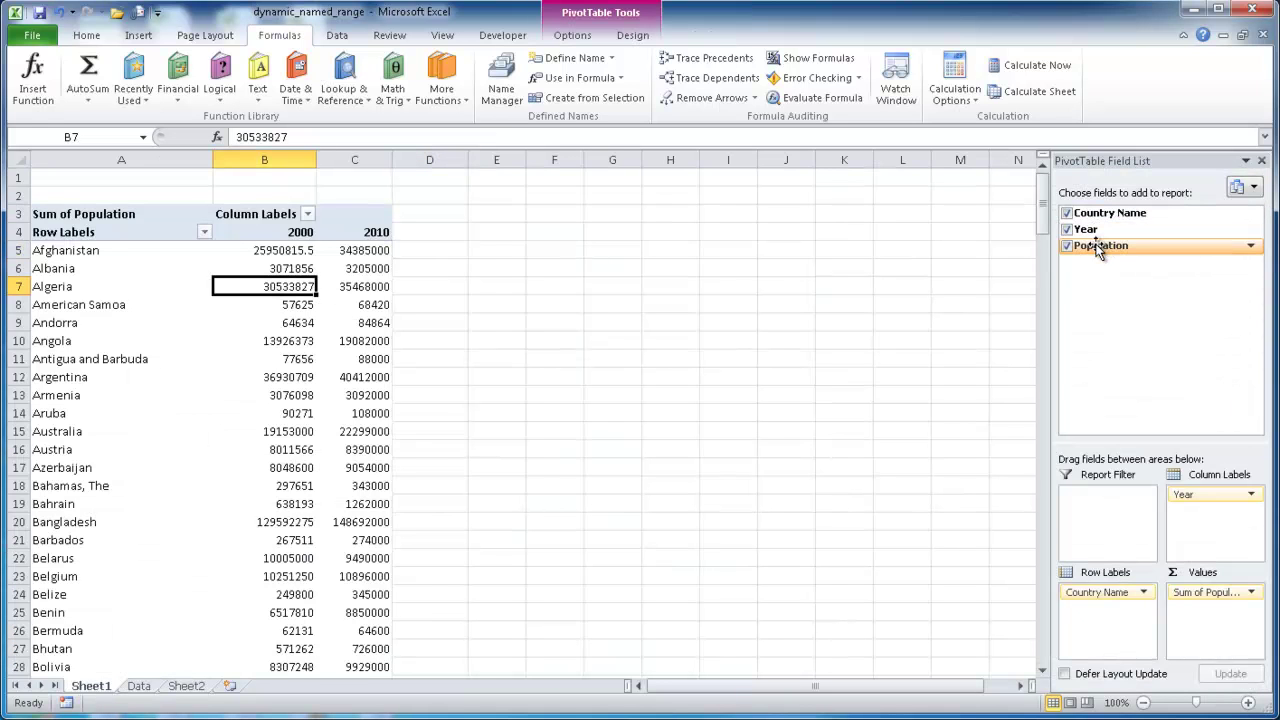
pyautogui.rightClick(251, 232)
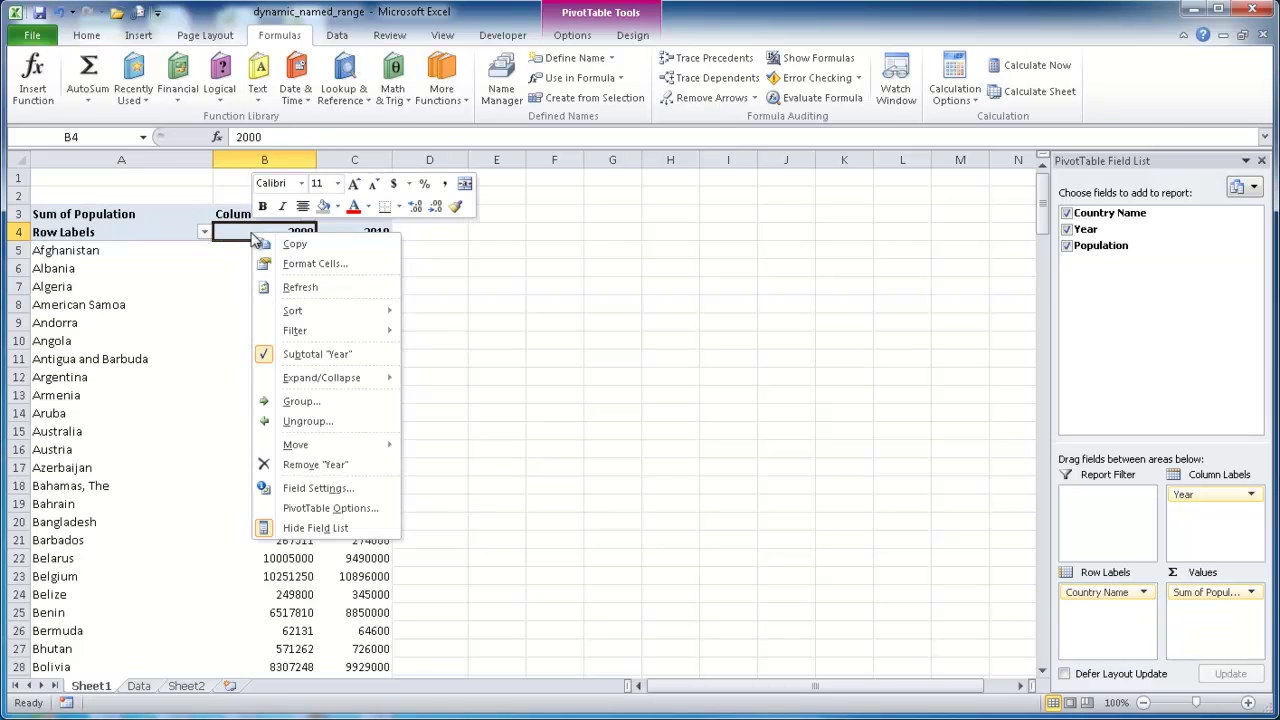
pyautogui.click(575, 42)
pyautogui.click(608, 100)
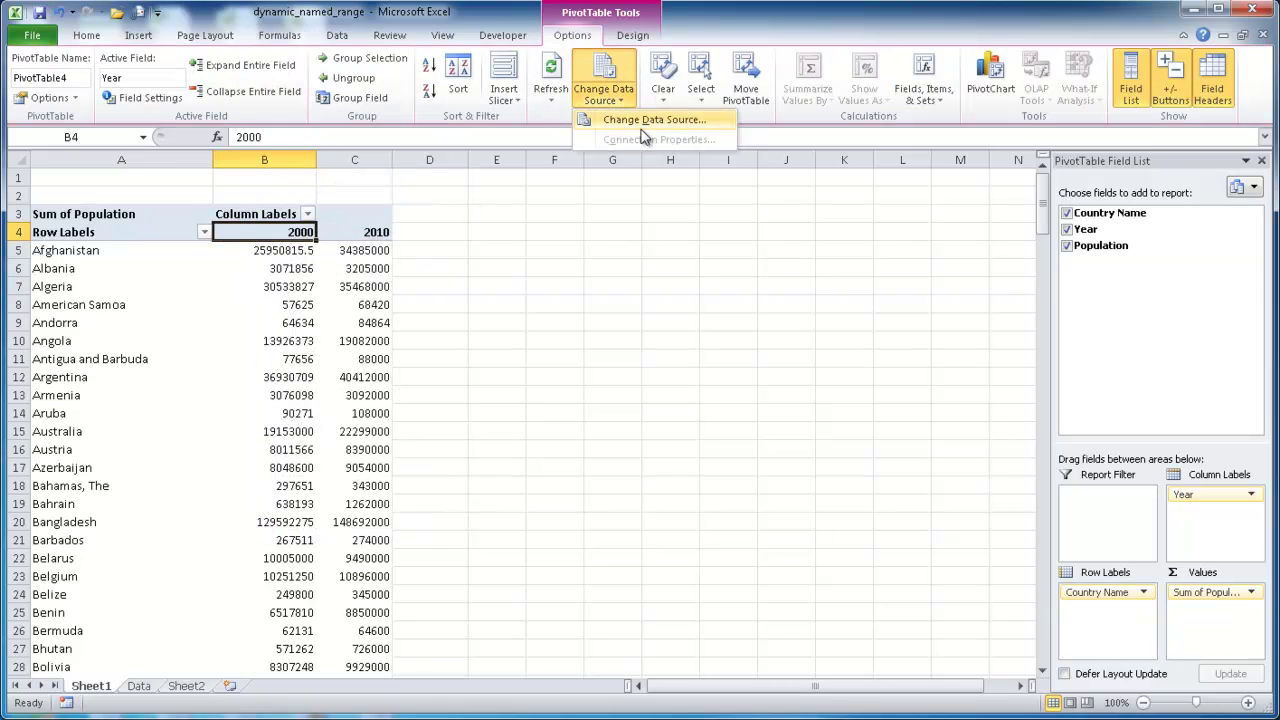
pyautogui.click(652, 120)
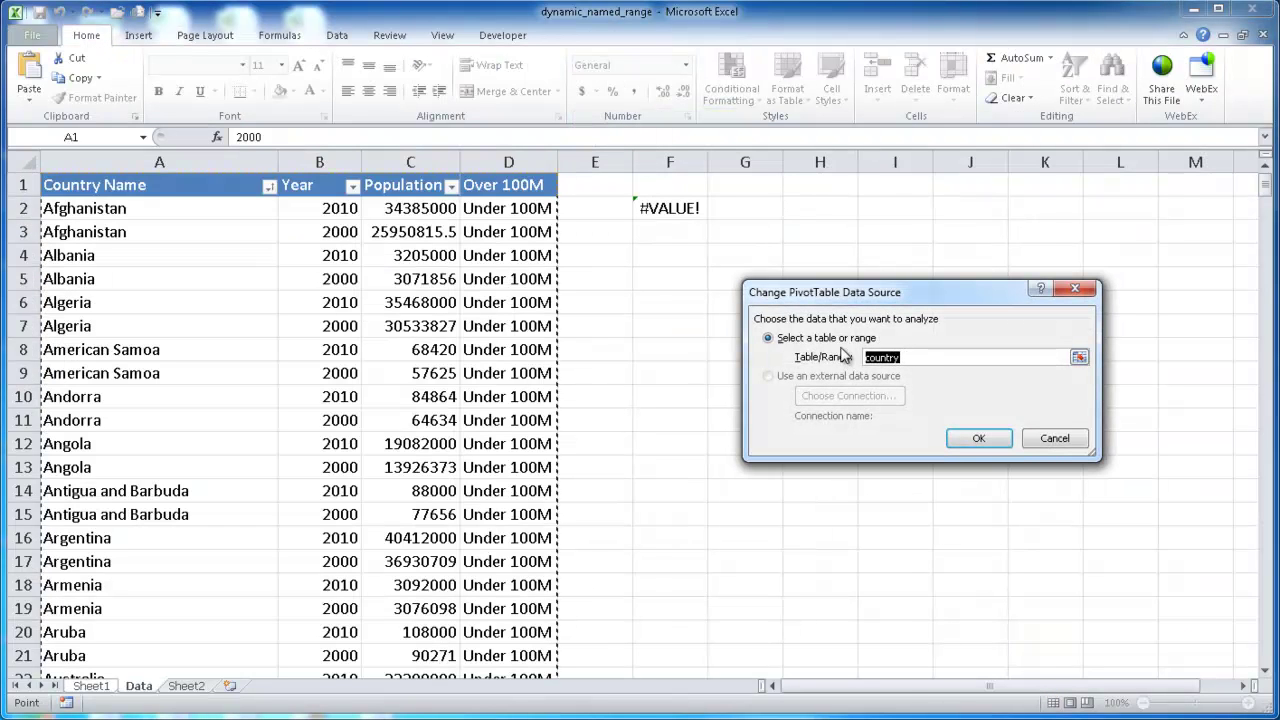
pyautogui.click(978, 438)
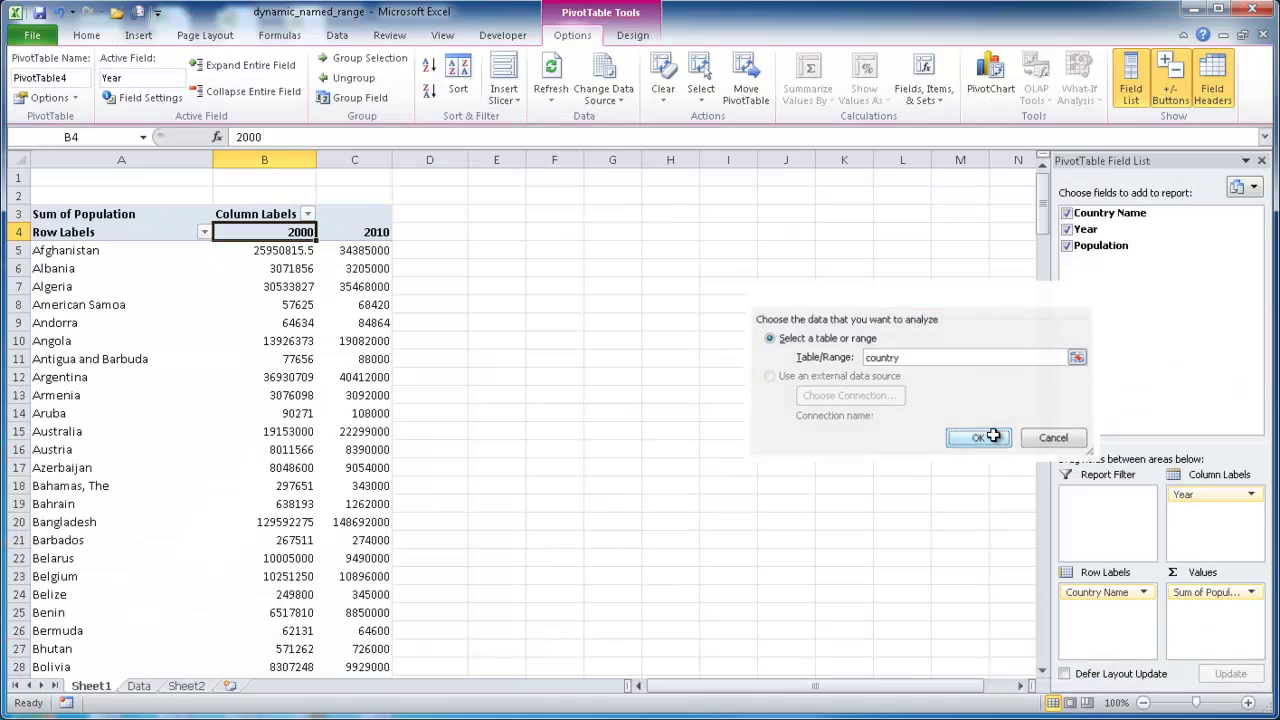
# Review the OFFSET definition of the country name in the Name Manager.
pyautogui.click(280, 36)
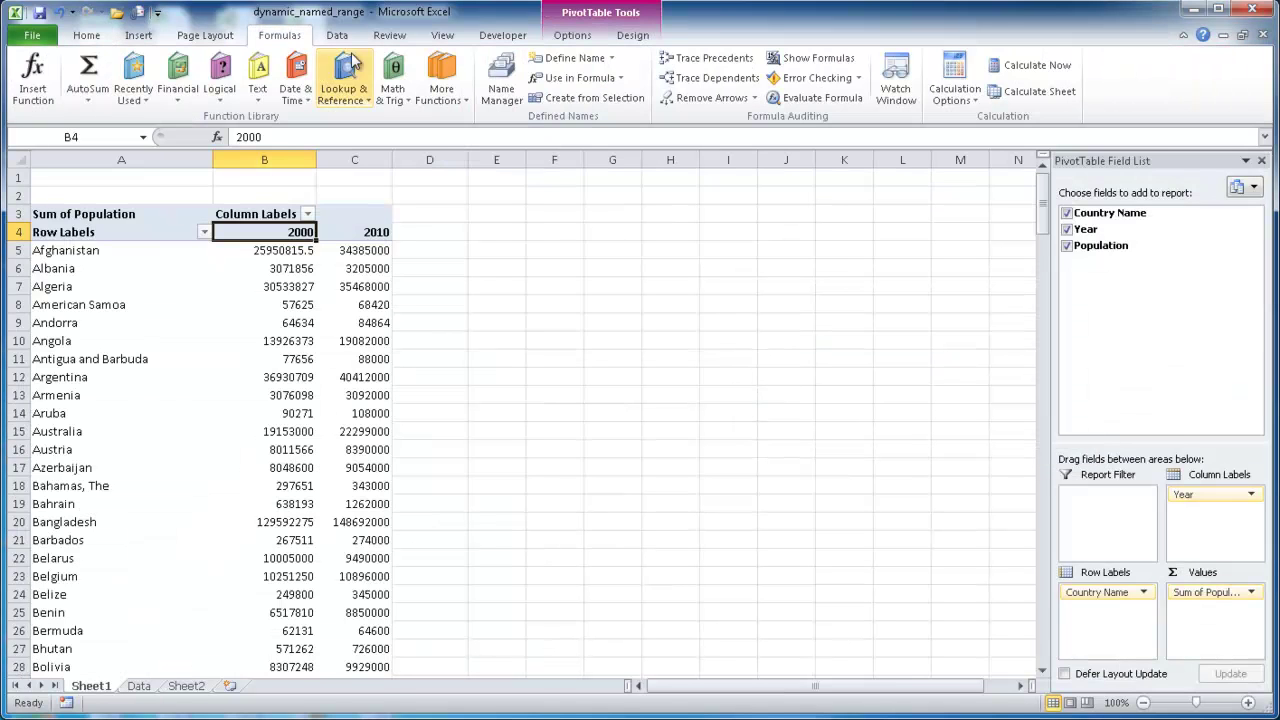
pyautogui.click(501, 88)
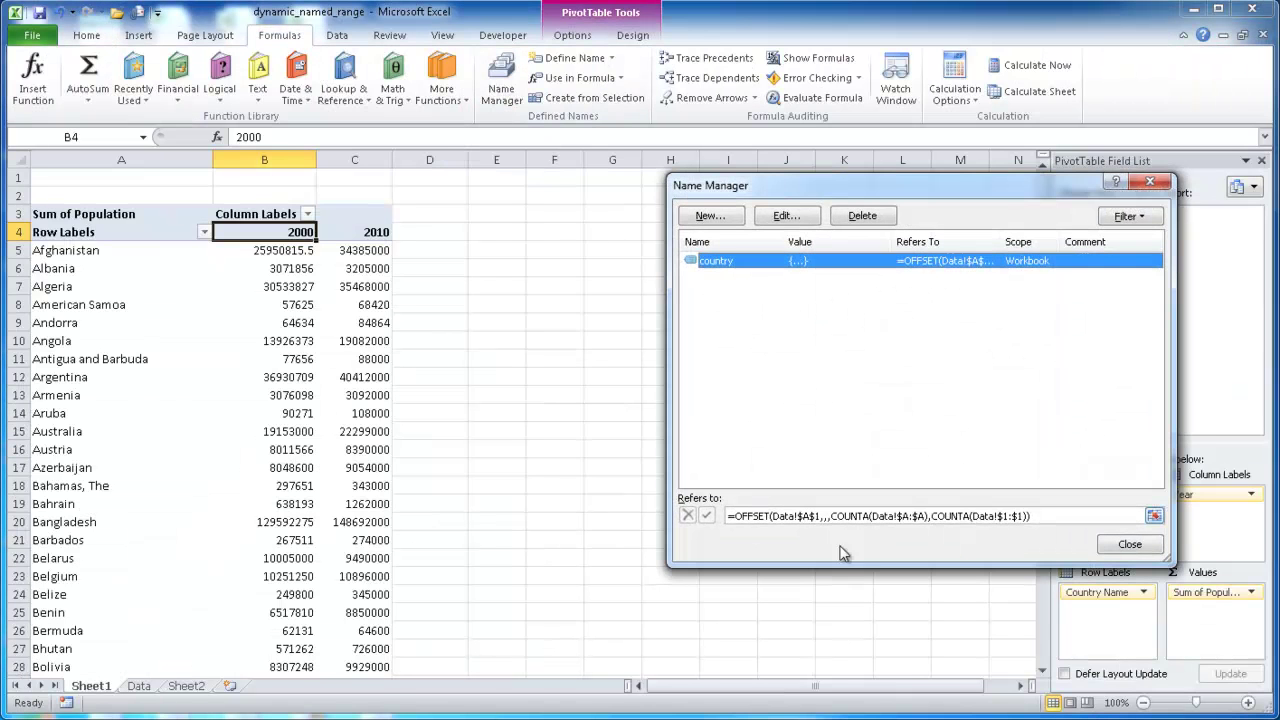
pyautogui.click(1129, 544)
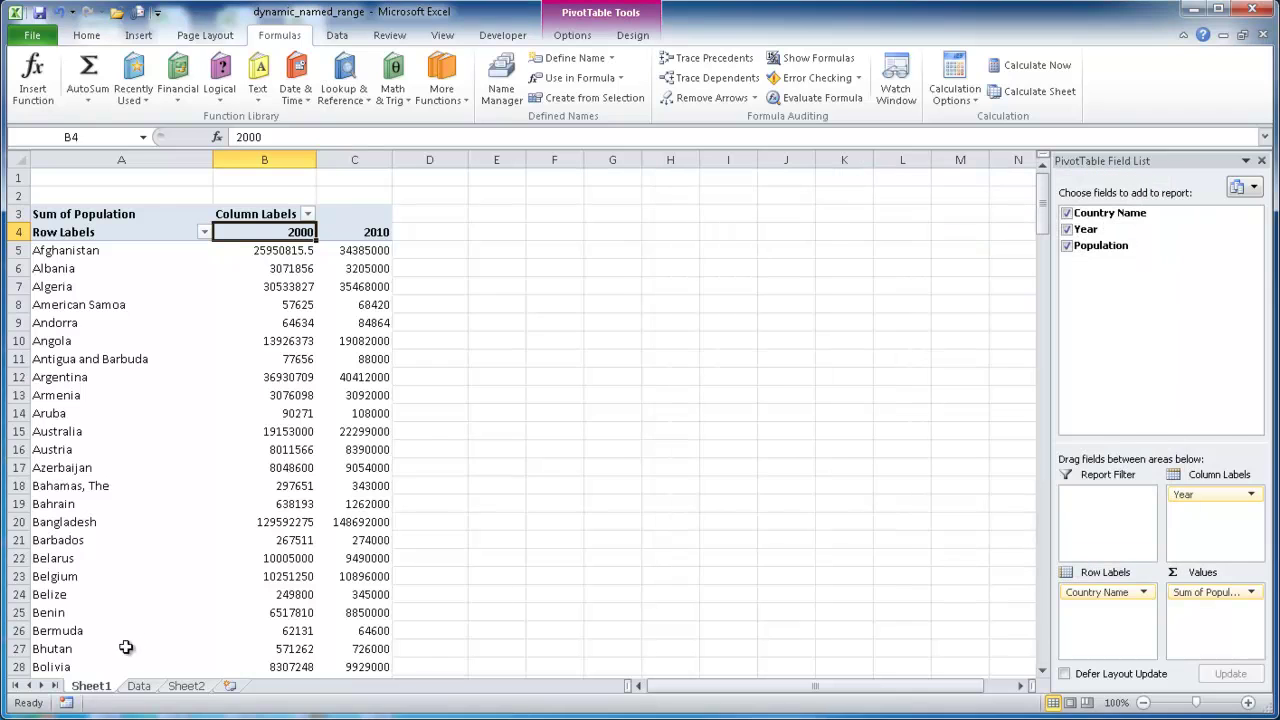
# Refresh the PivotTable and place the Over 100M field in the report filter area.
pyautogui.rightClick(264, 234)
pyautogui.click(296, 286)
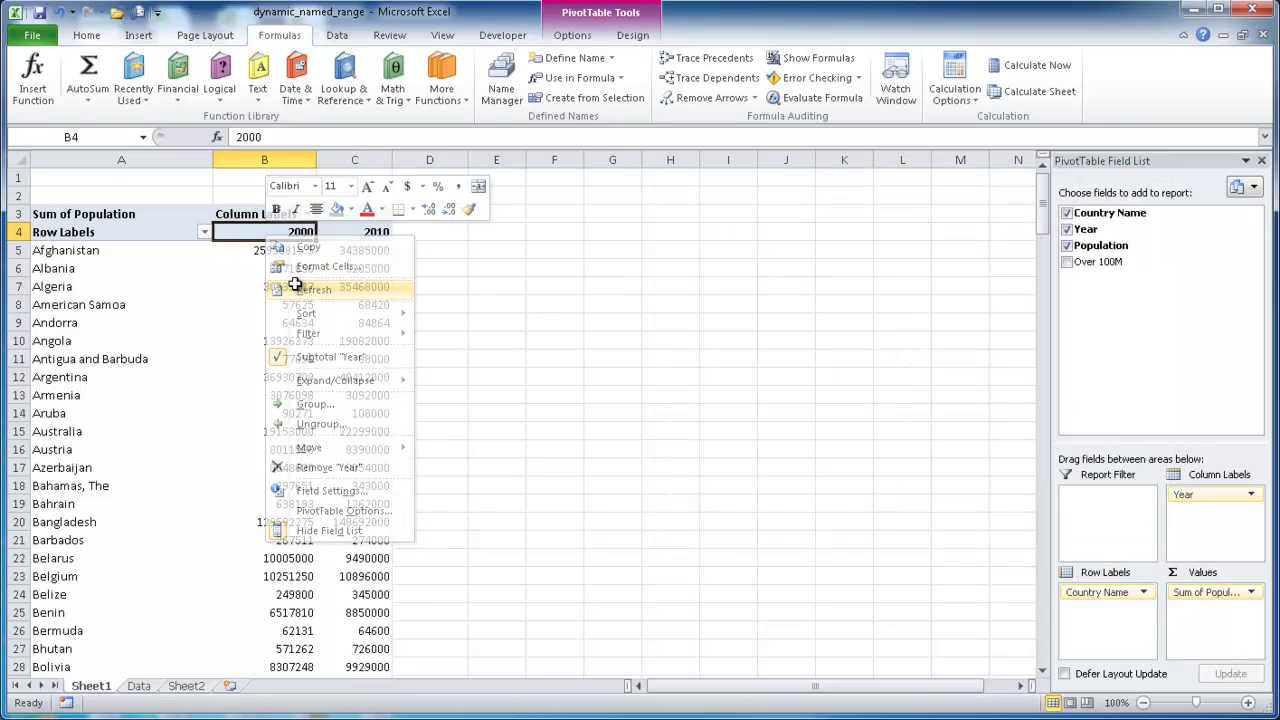
pyautogui.click(1068, 263)
pyautogui.moveTo(1090, 264); pyautogui.dragTo(1117, 512)
# Filter the PivotTable by the Over 100M report filter to show only Over 100M.
pyautogui.click(307, 180)
pyautogui.click(148, 234)
pyautogui.click(197, 404)
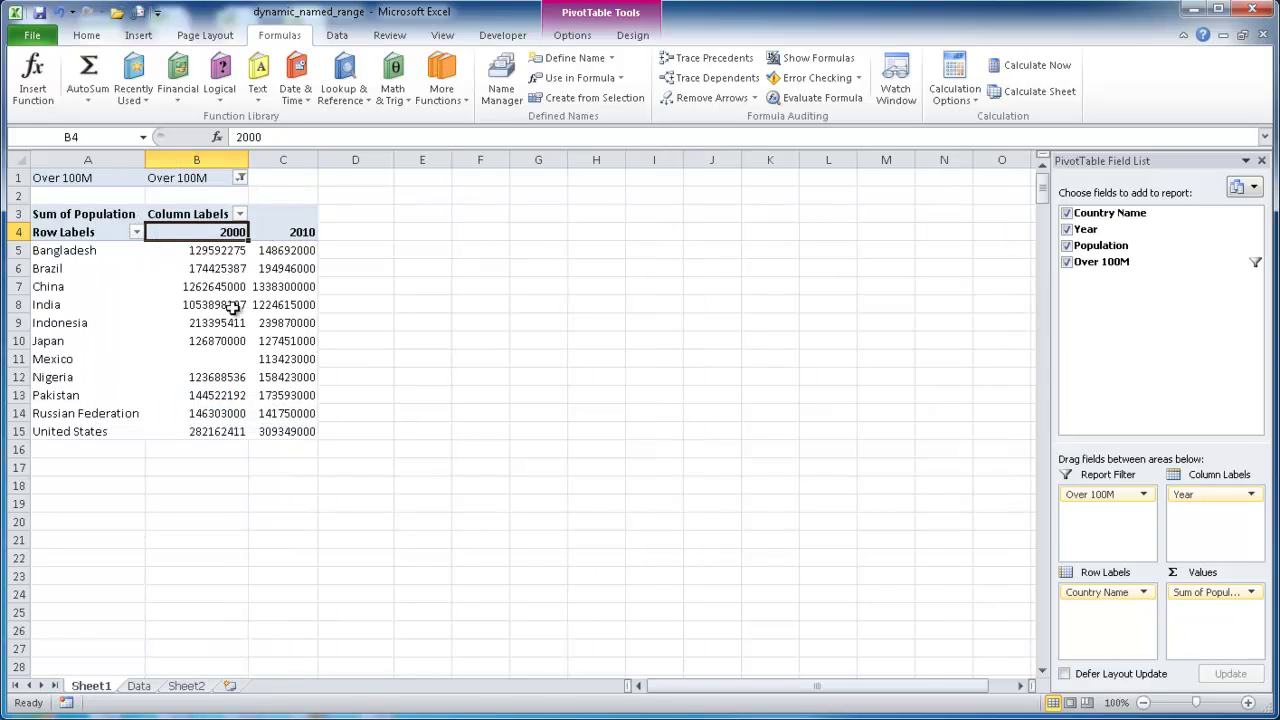
# Switch the PivotTable's report filter to Under 100M.
pyautogui.click(236, 184)
pyautogui.click(241, 180)
pyautogui.click(96, 248)
pyautogui.click(137, 404)
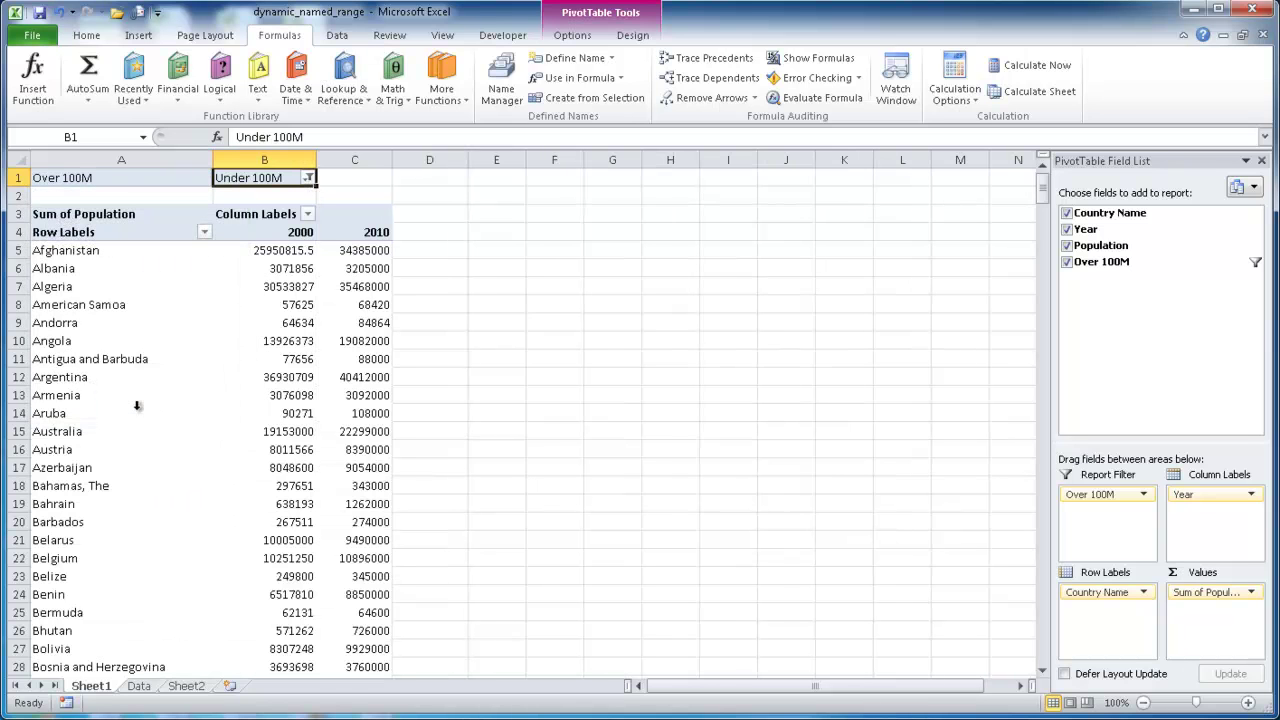
# Set the PivotTable's report filter back to Over 100M.
pyautogui.click(308, 178)
pyautogui.click(147, 233)
pyautogui.click(199, 404)
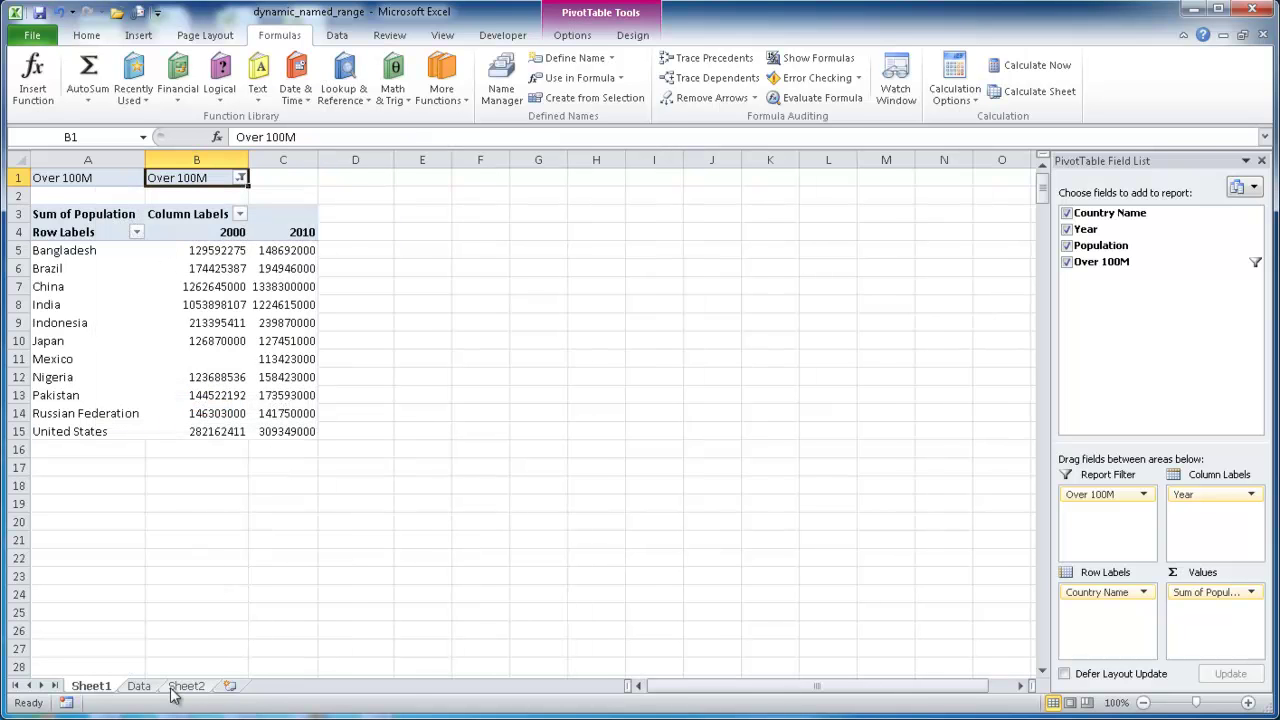
# Cut the two United States rows, 432 and 433, from the Data sheet and paste them into Sheet2 at A1.
pyautogui.click(139, 686)
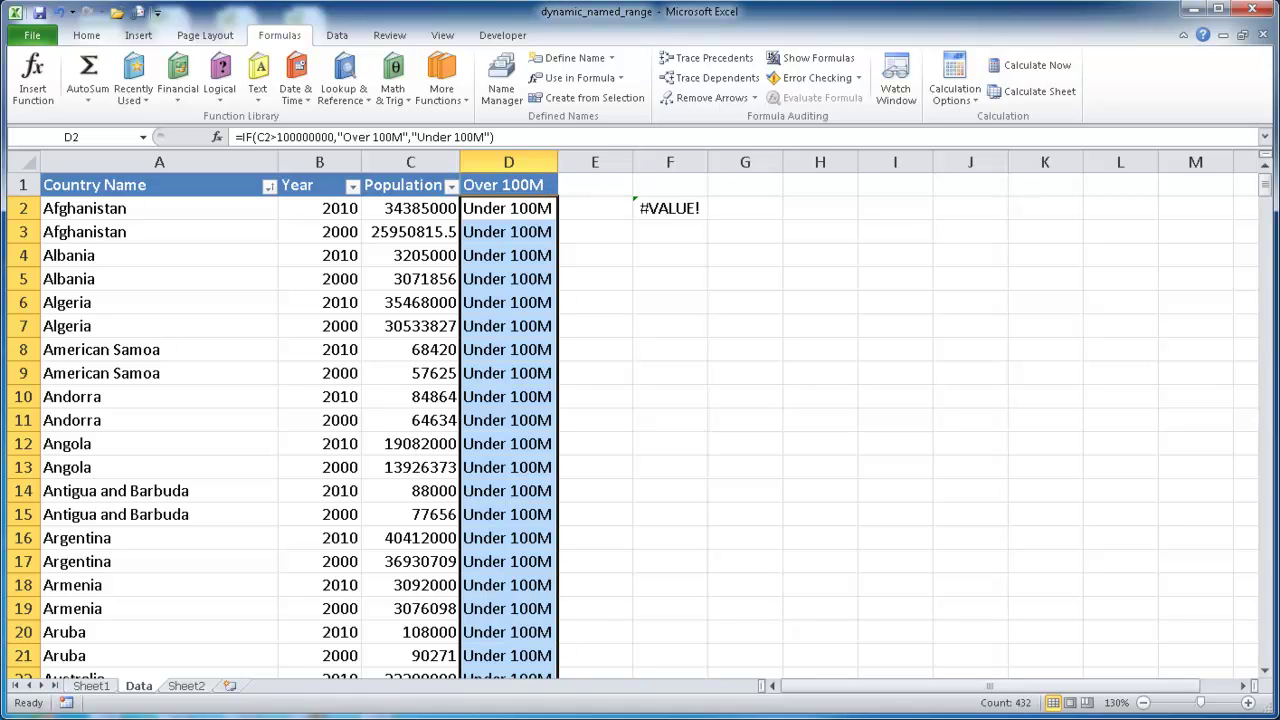
pyautogui.moveTo(1265, 186); pyautogui.dragTo(1268, 656)
pyautogui.moveTo(16, 632); pyautogui.dragTo(22, 648)
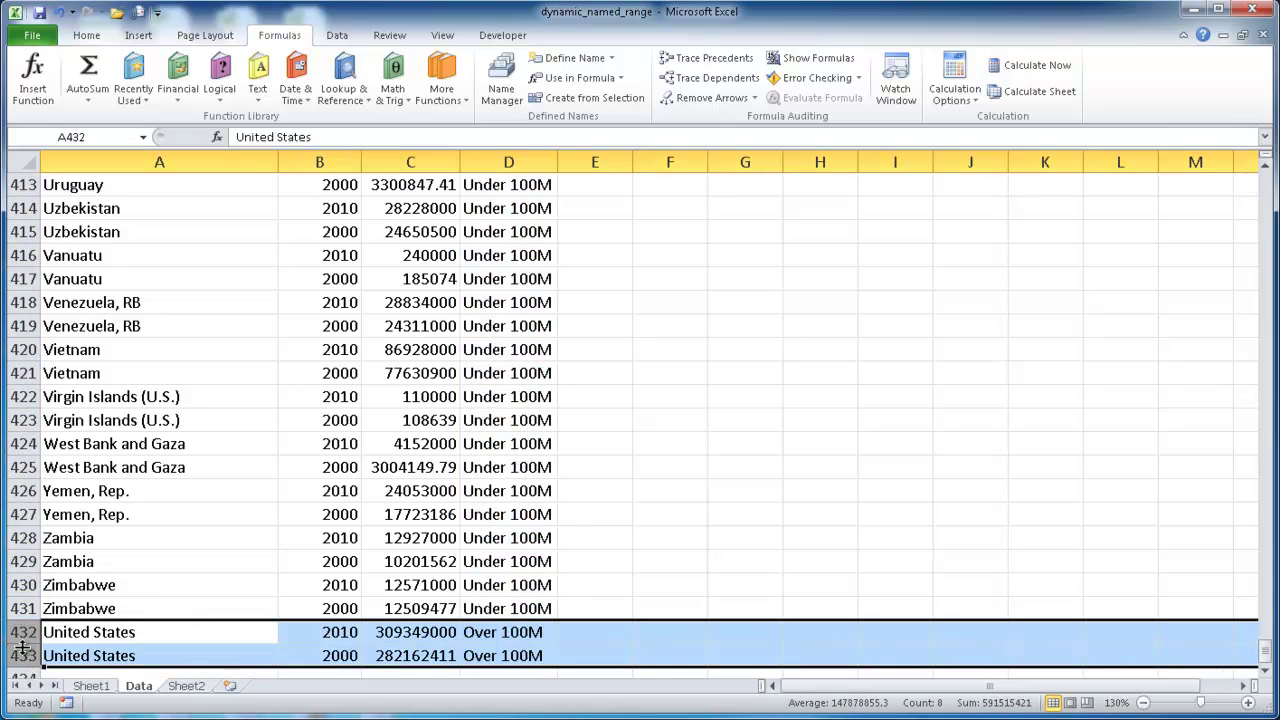
pyautogui.hotkey('ctrl', 'x')
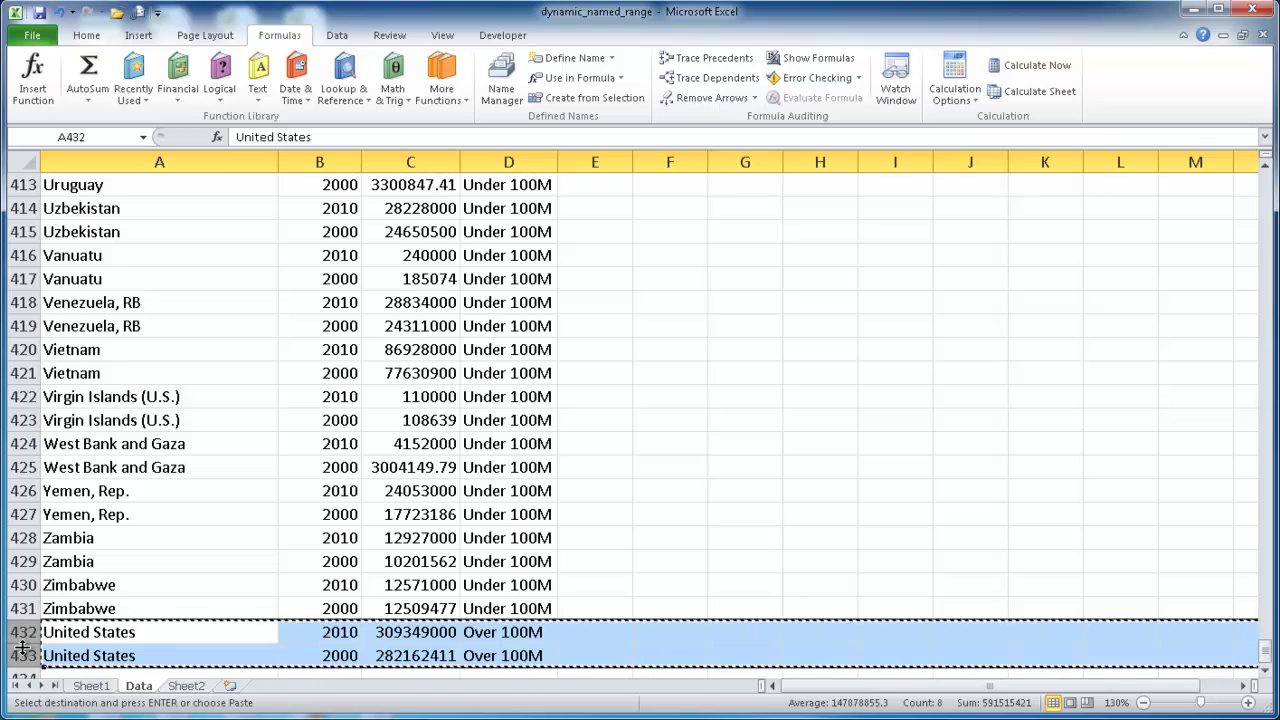
pyautogui.click(186, 685)
pyautogui.hotkey('ctrl', 'v')
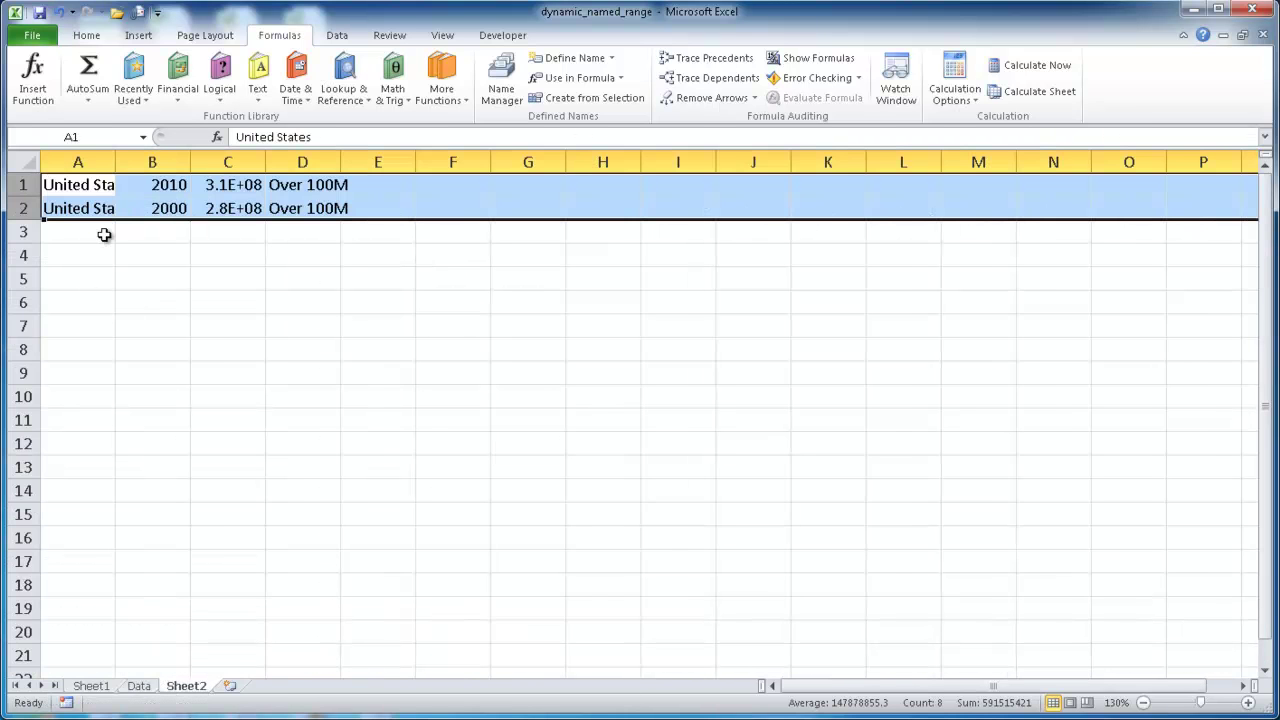
# Check in the Name Manager how far down the Data sheet's rows the country named range extends.
pyautogui.click(139, 686)
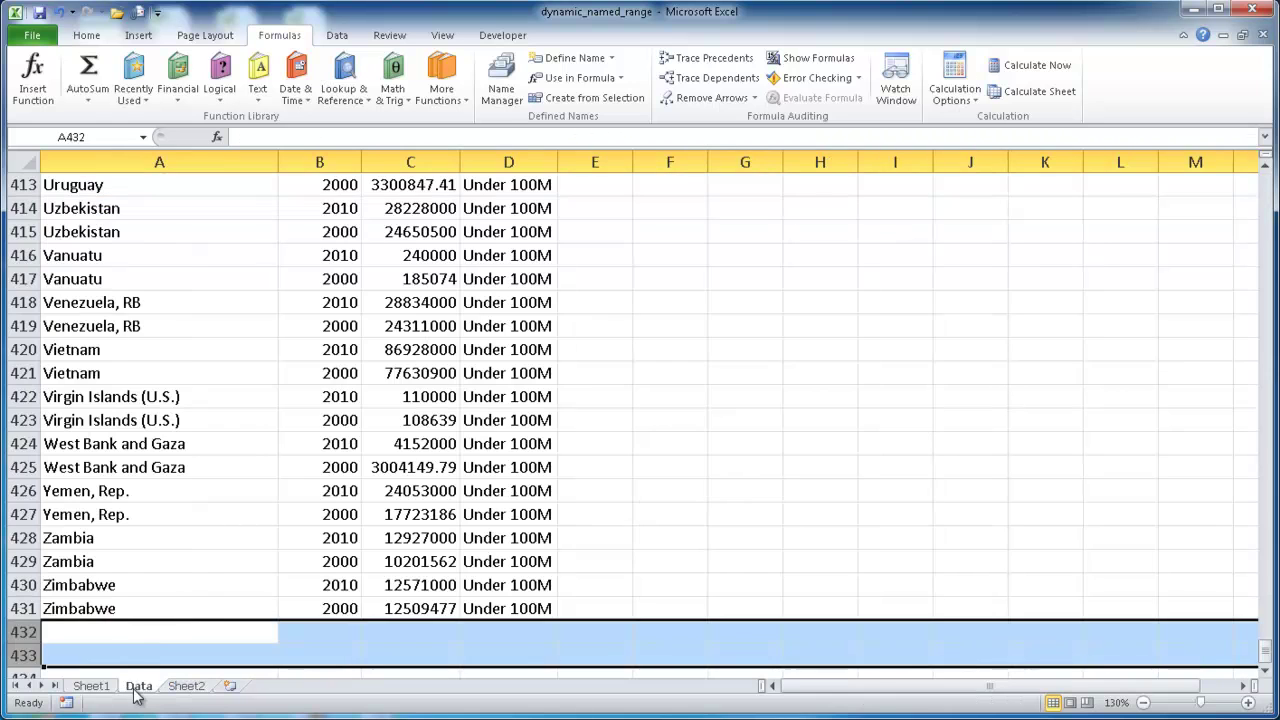
pyautogui.click(425, 476)
pyautogui.click(501, 80)
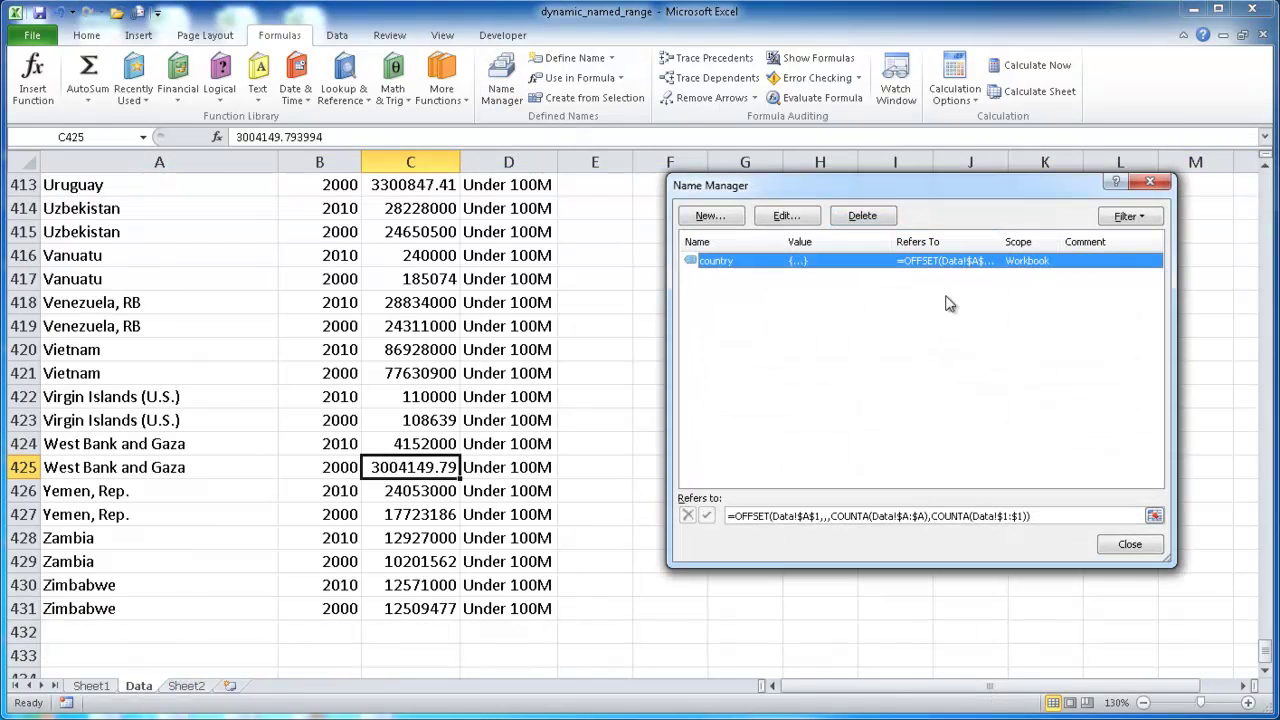
pyautogui.click(935, 516)
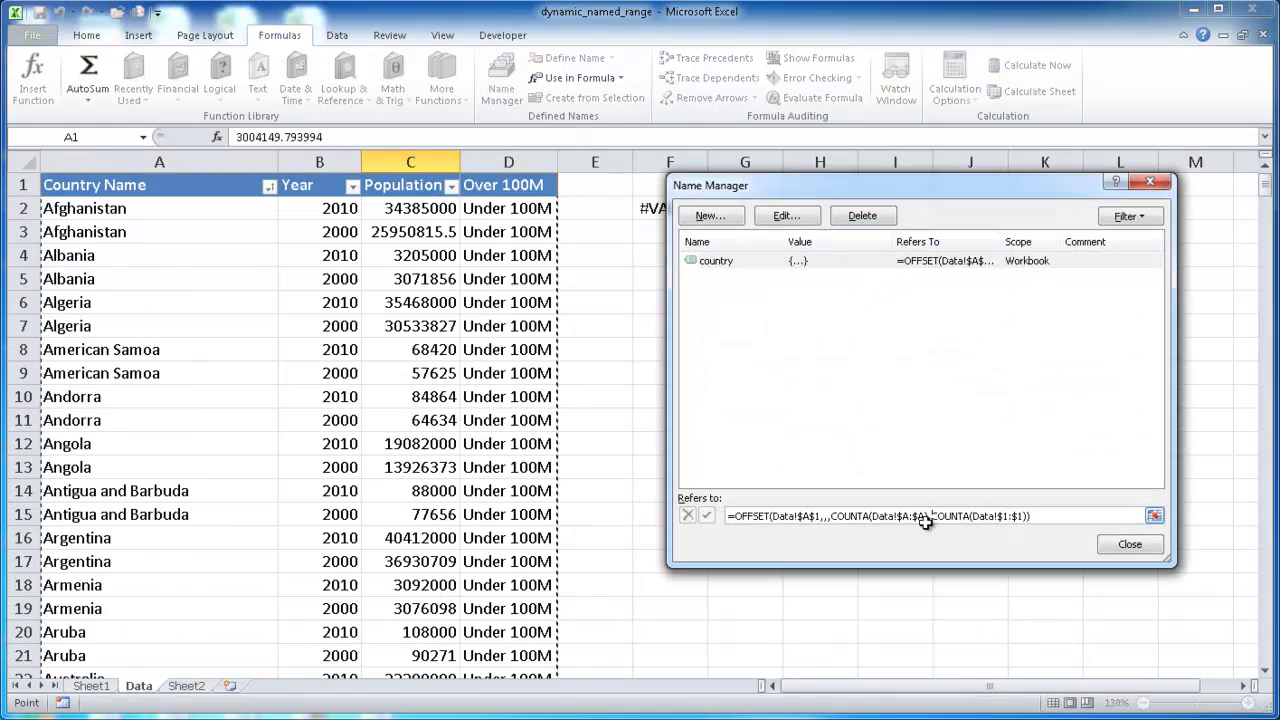
pyautogui.moveTo(1270, 196); pyautogui.dragTo(1266, 645)
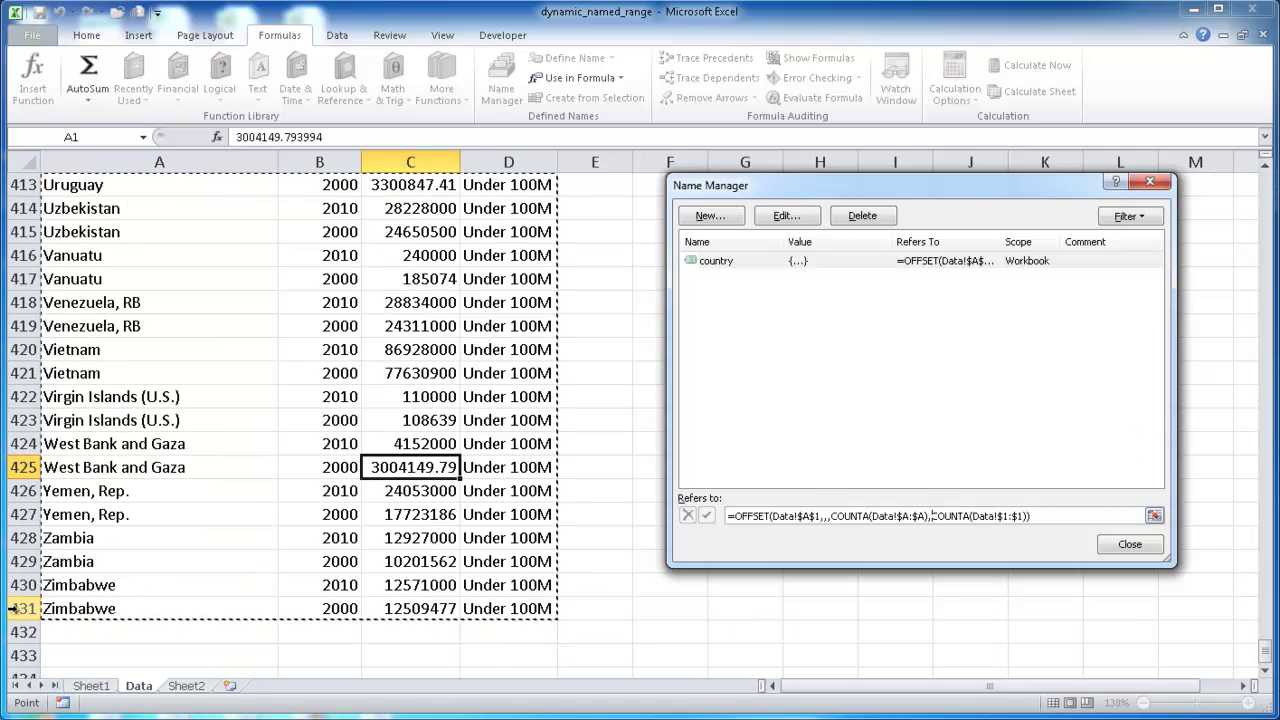
# Close the Name Manager and discard the accidental change to the country name's reference.
pyautogui.click(91, 686)
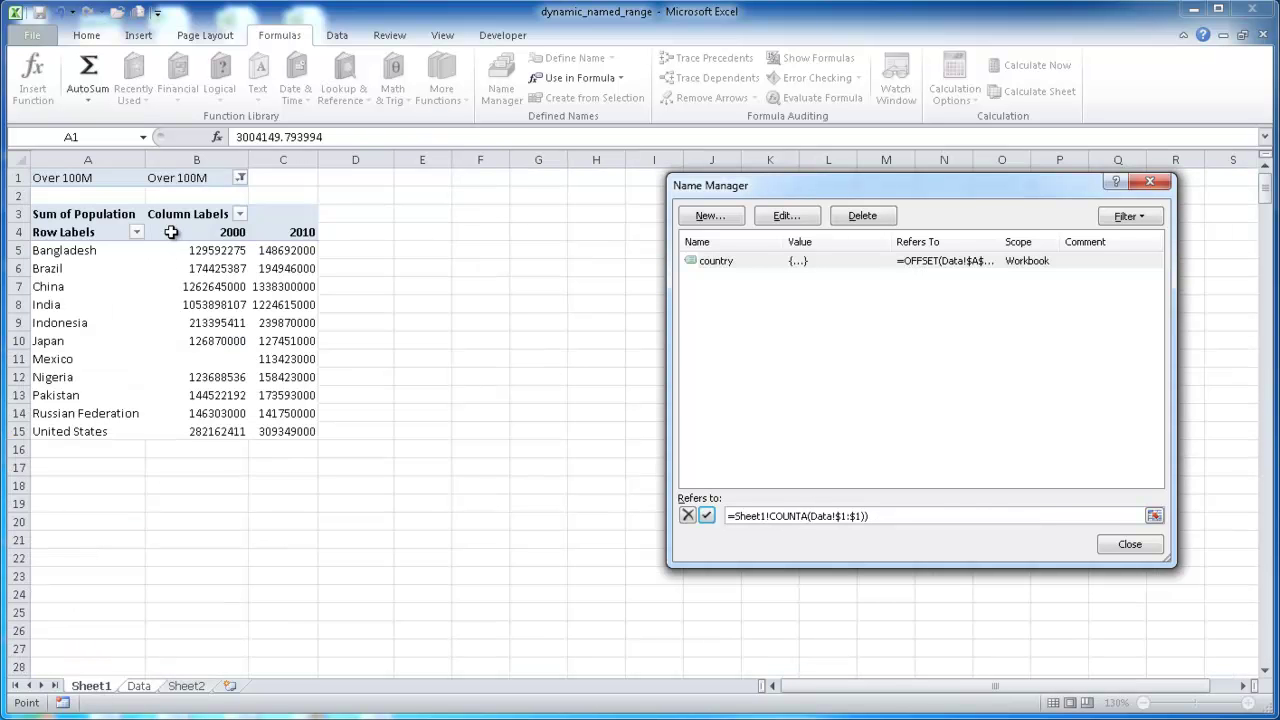
pyautogui.click(1126, 553)
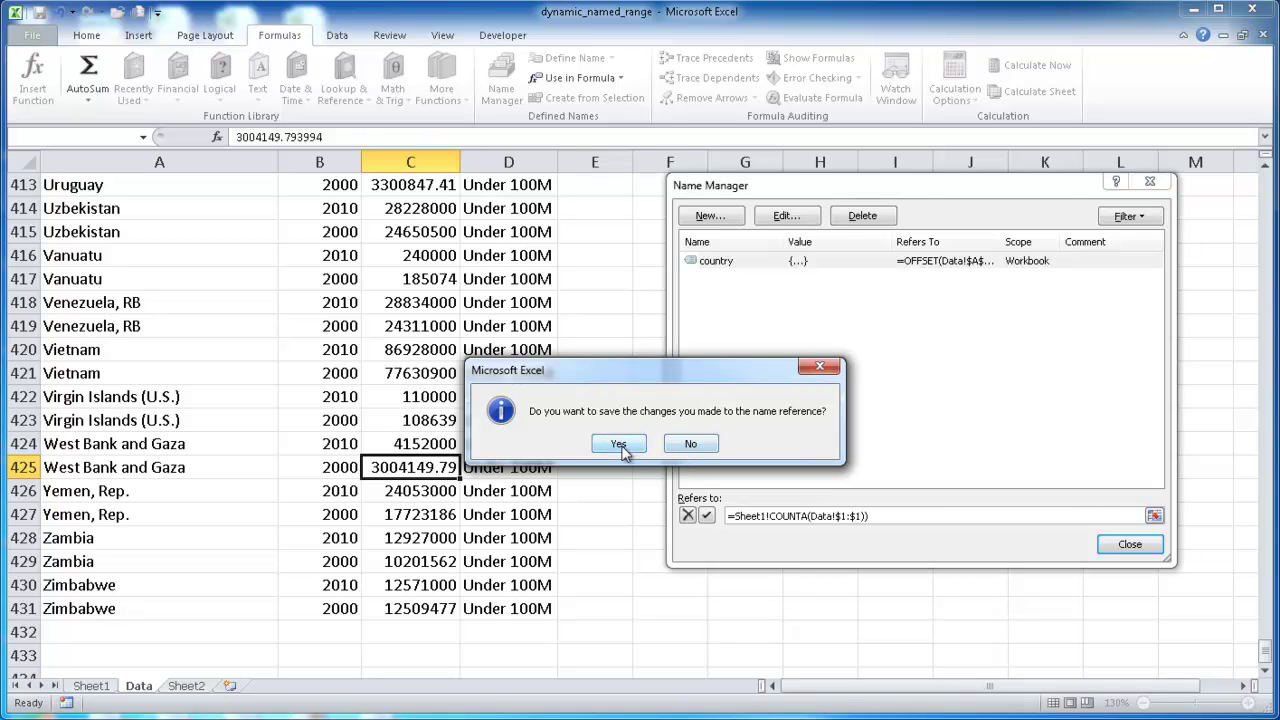
pyautogui.click(694, 444)
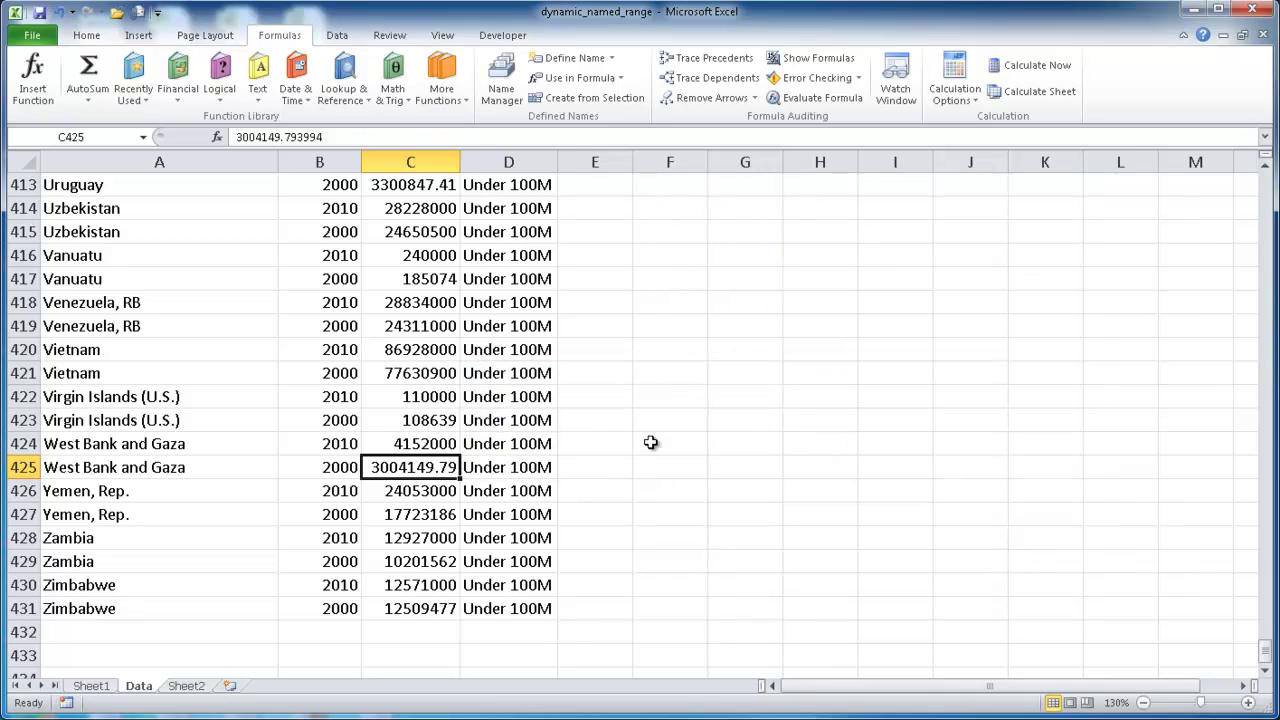
# Refresh the PivotTable on Sheet1 so it reflects the rows removed from the Data sheet.
pyautogui.click(91, 686)
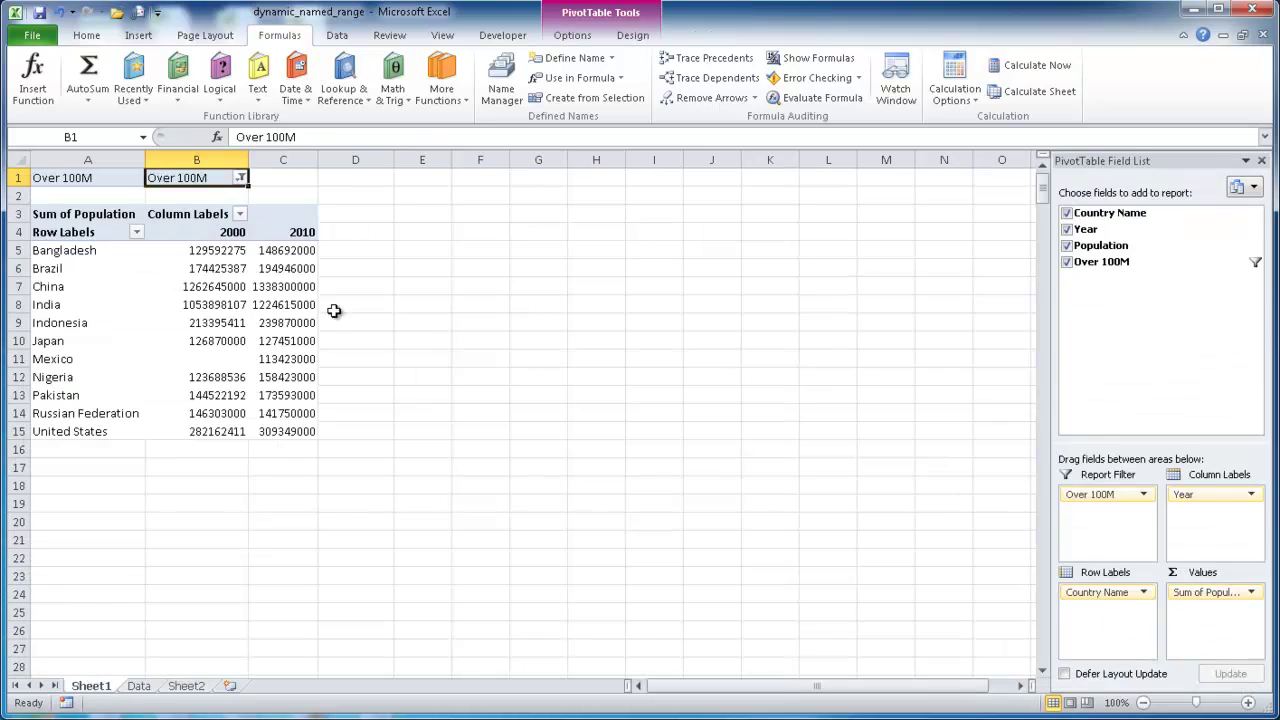
pyautogui.rightClick(188, 232)
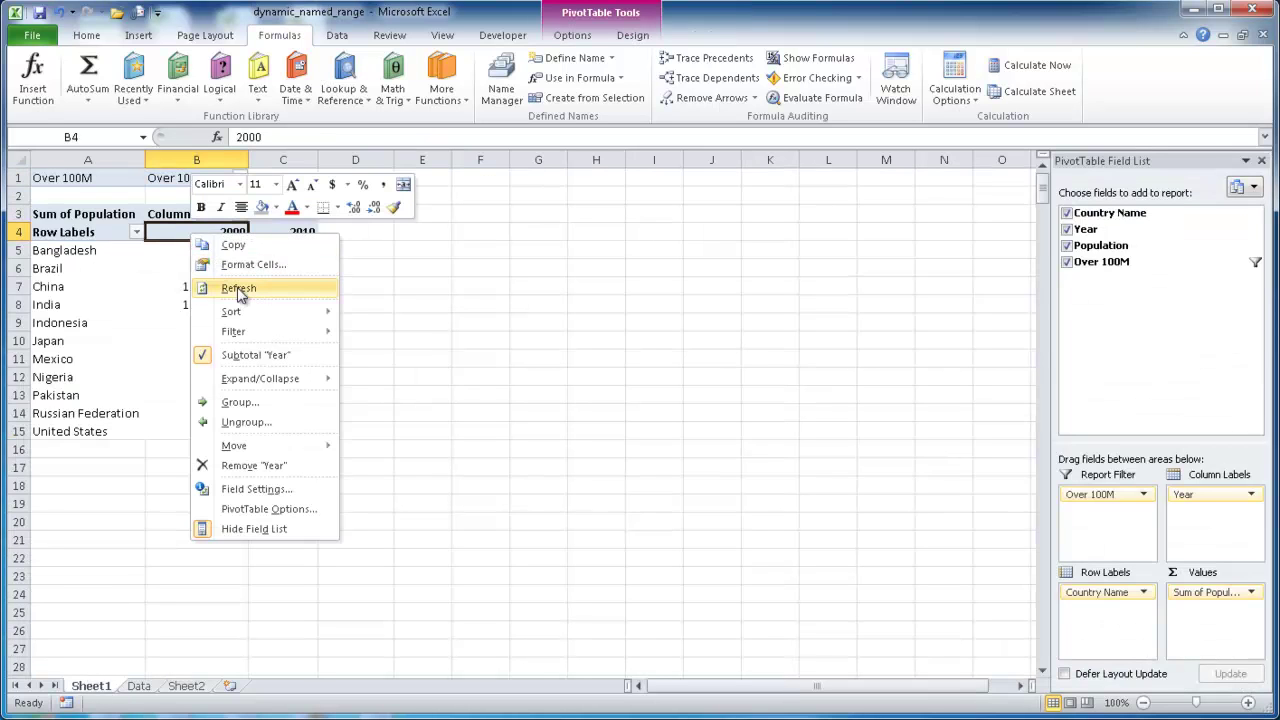
pyautogui.click(229, 286)
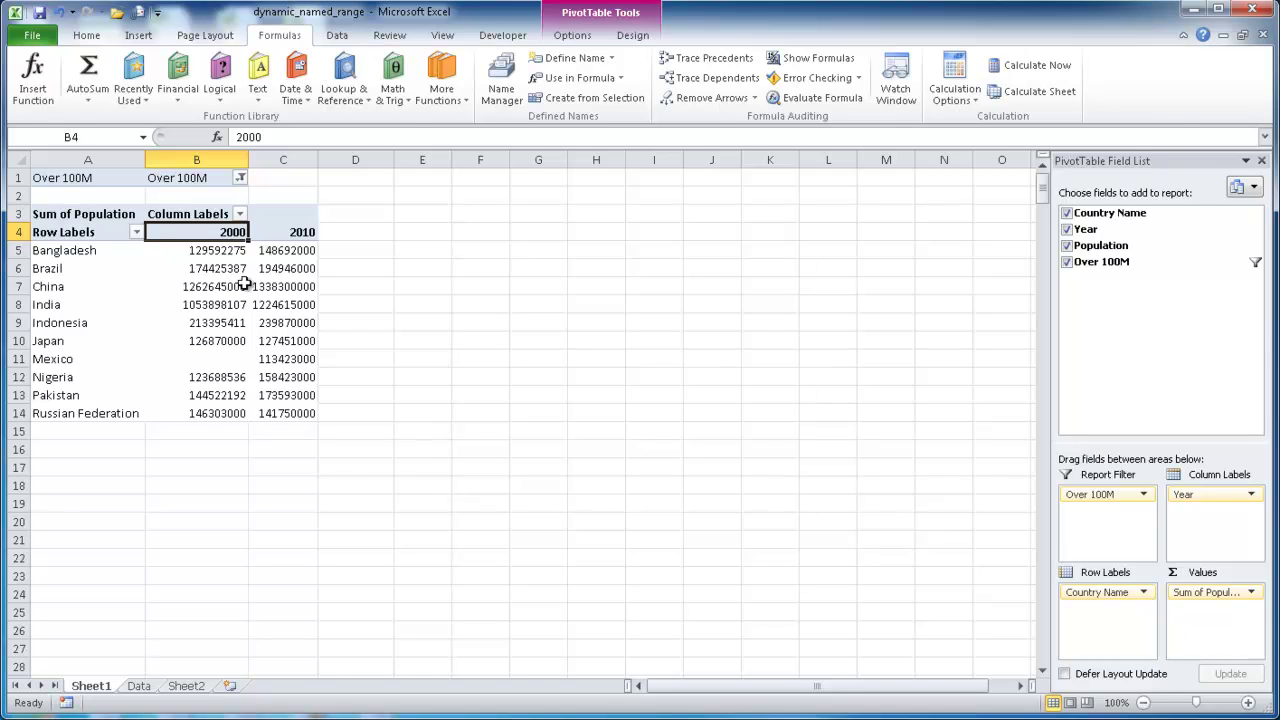
# Check in the PivotTable's data source settings which named range it uses, and keep that source.
pyautogui.click(572, 35)
pyautogui.click(603, 99)
pyautogui.click(617, 128)
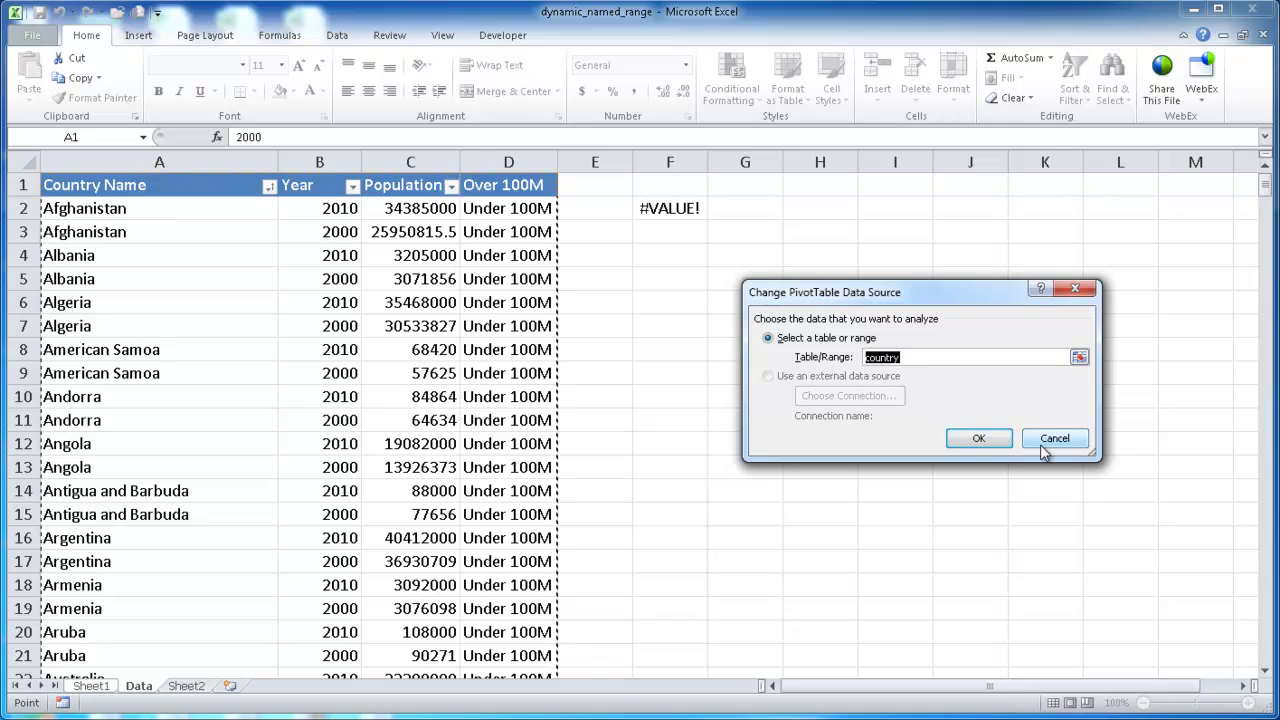
pyautogui.click(980, 437)
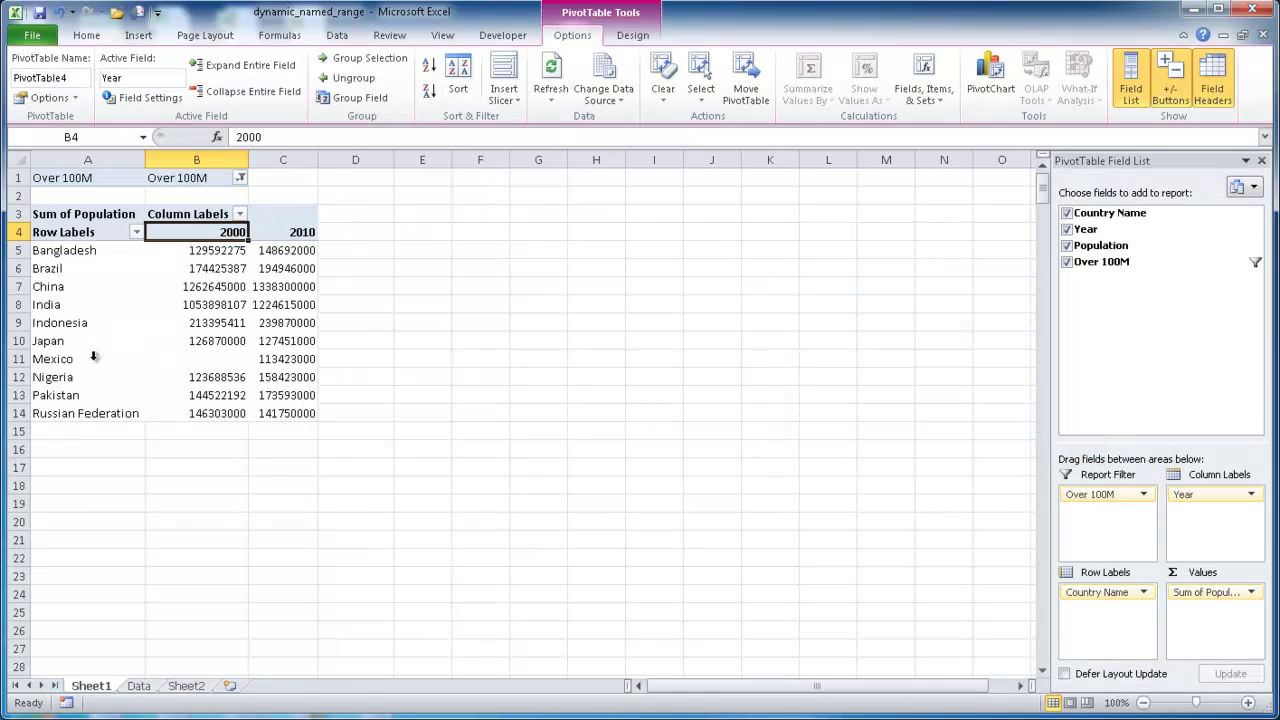
# Compare the Data sheet with the PivotTable on Sheet1, and view the OFFSET formula in cell F2 of the Data sheet.
pyautogui.click(139, 686)
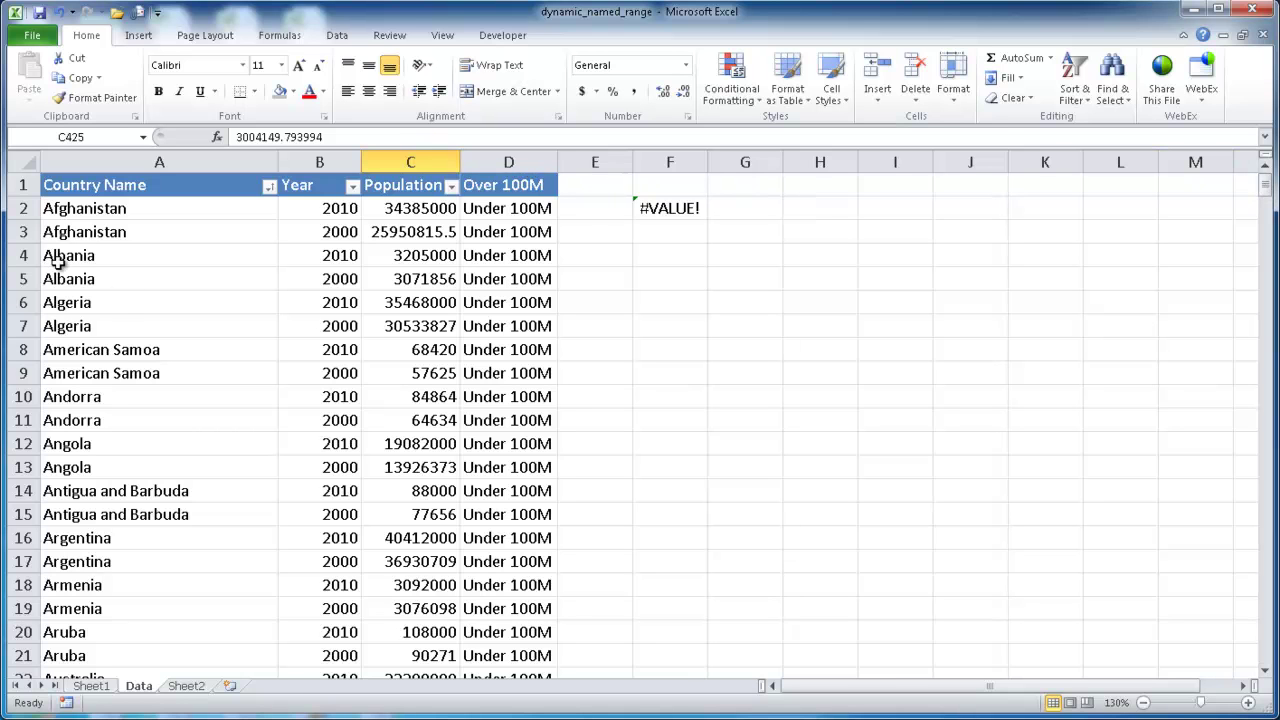
pyautogui.click(88, 688)
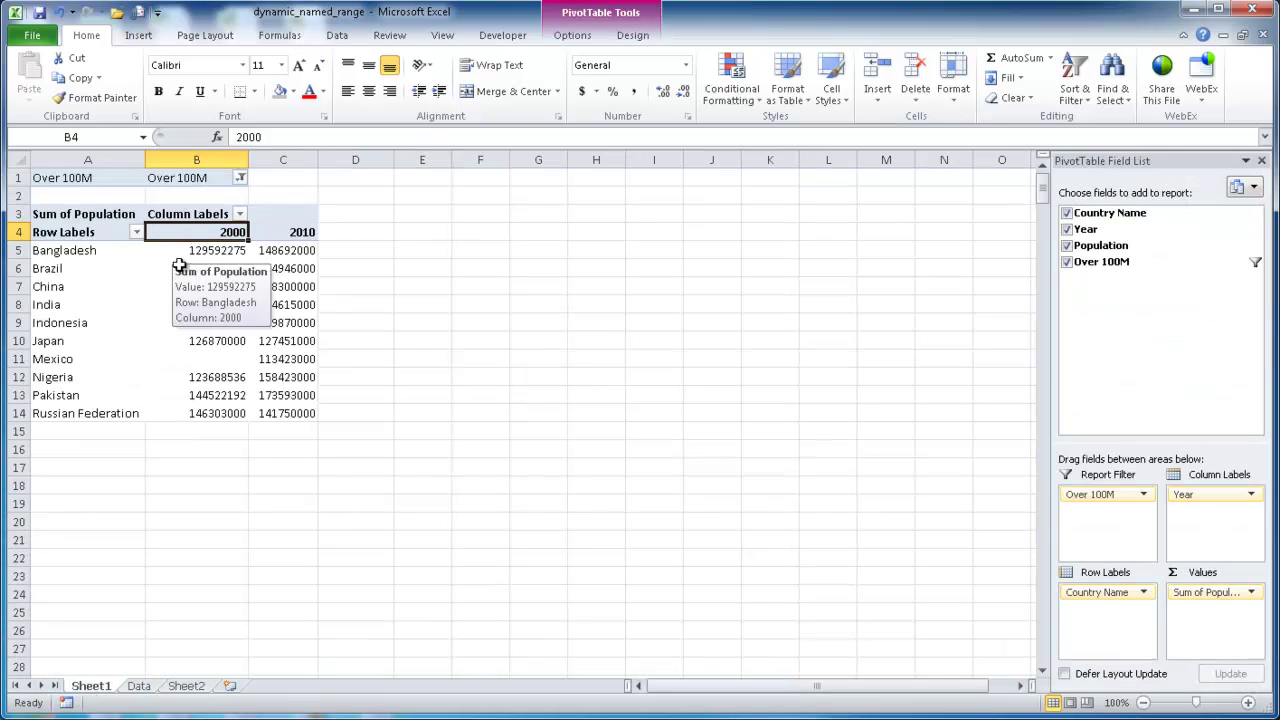
pyautogui.moveTo(192, 306)
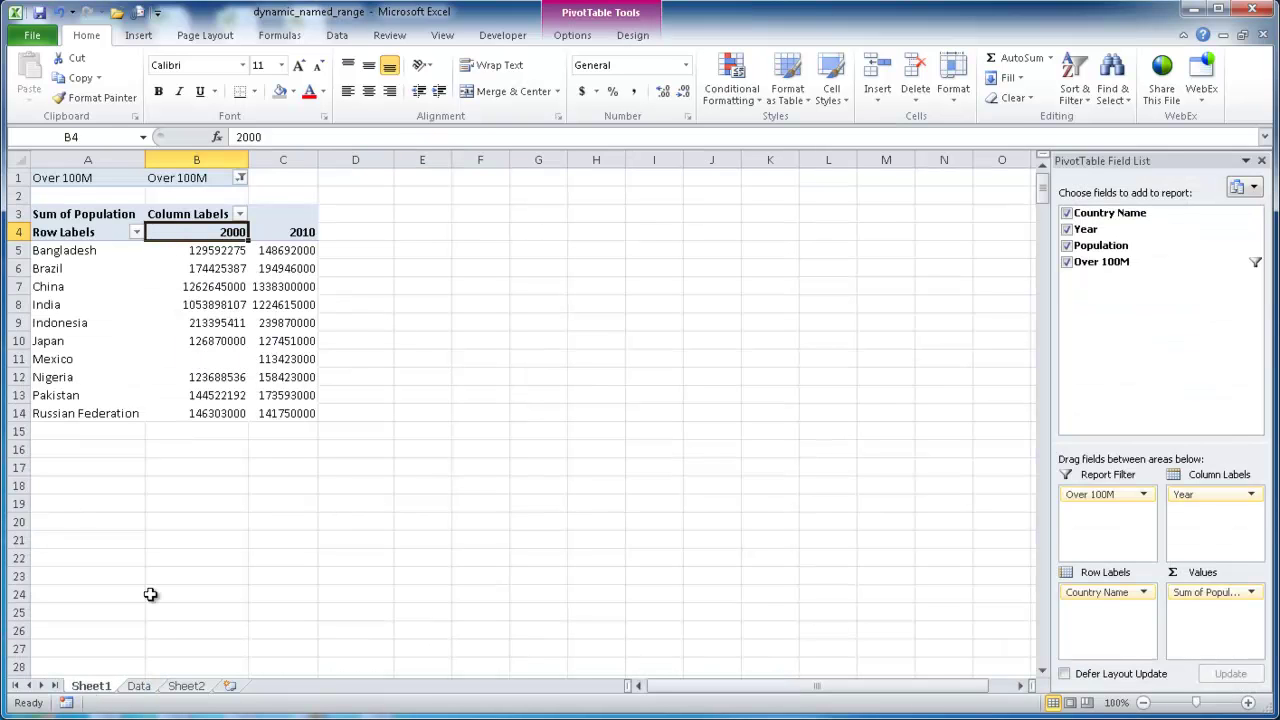
pyautogui.click(139, 686)
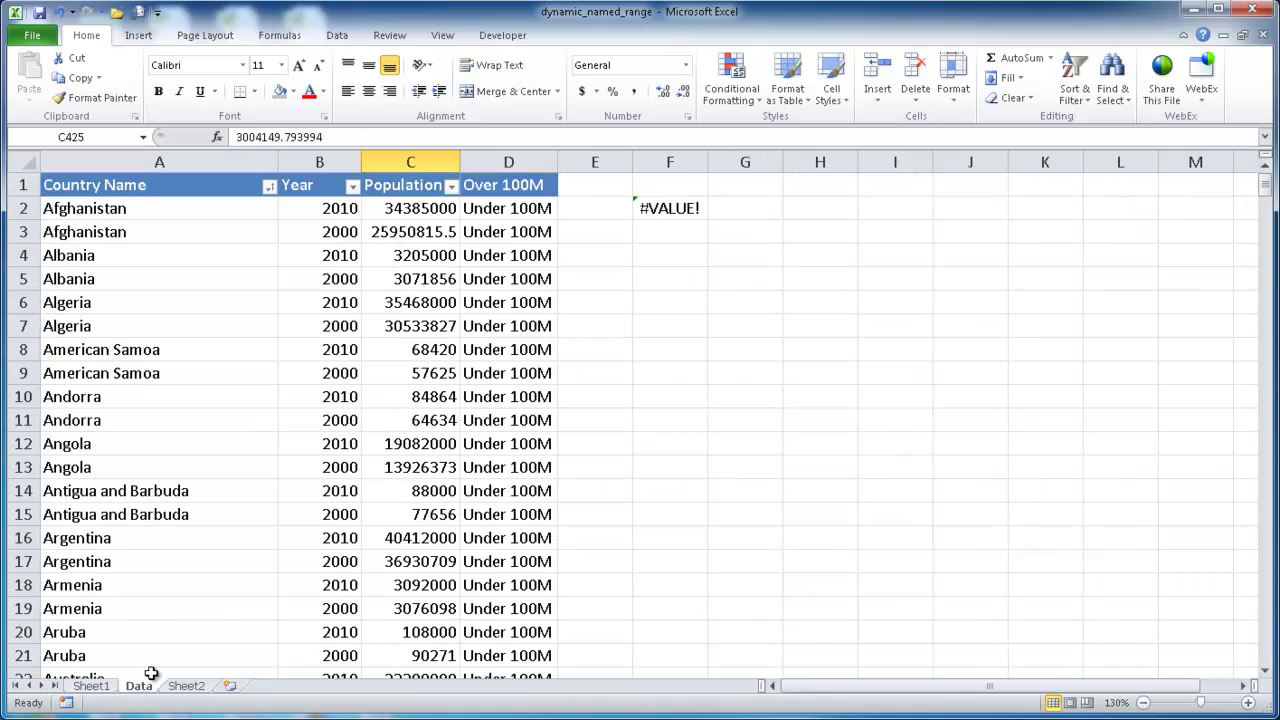
pyautogui.click(674, 208)
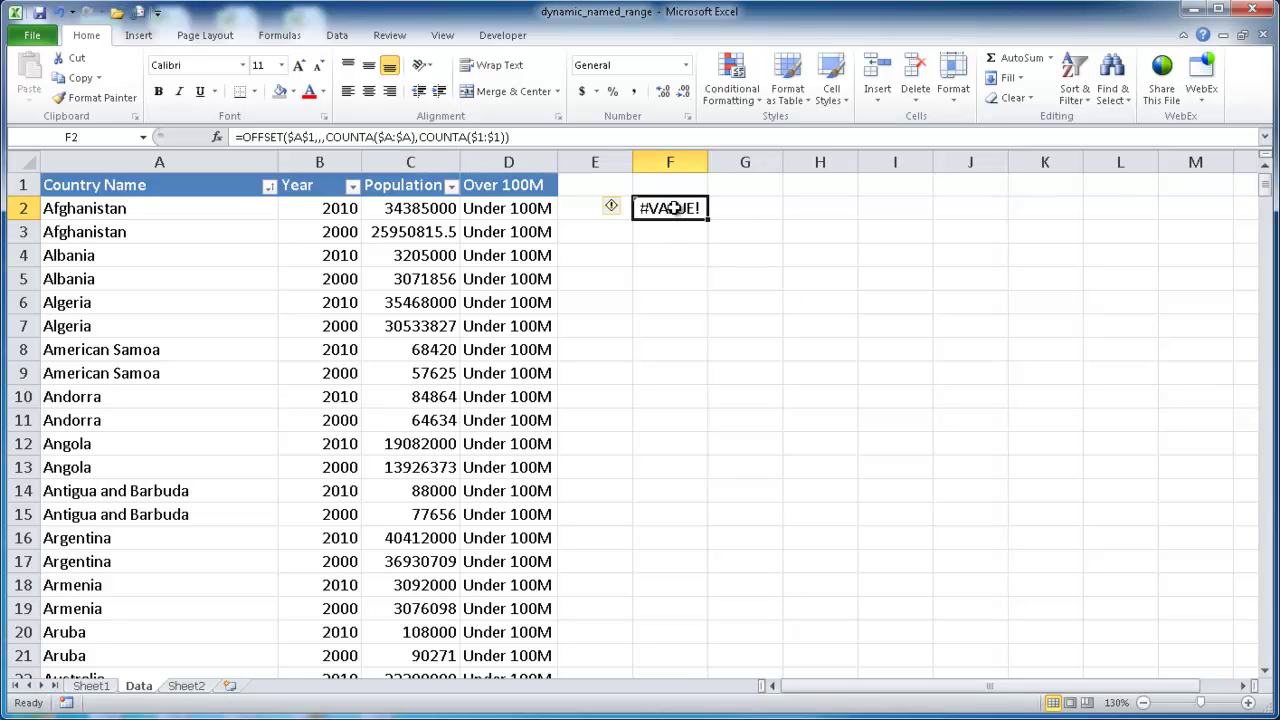